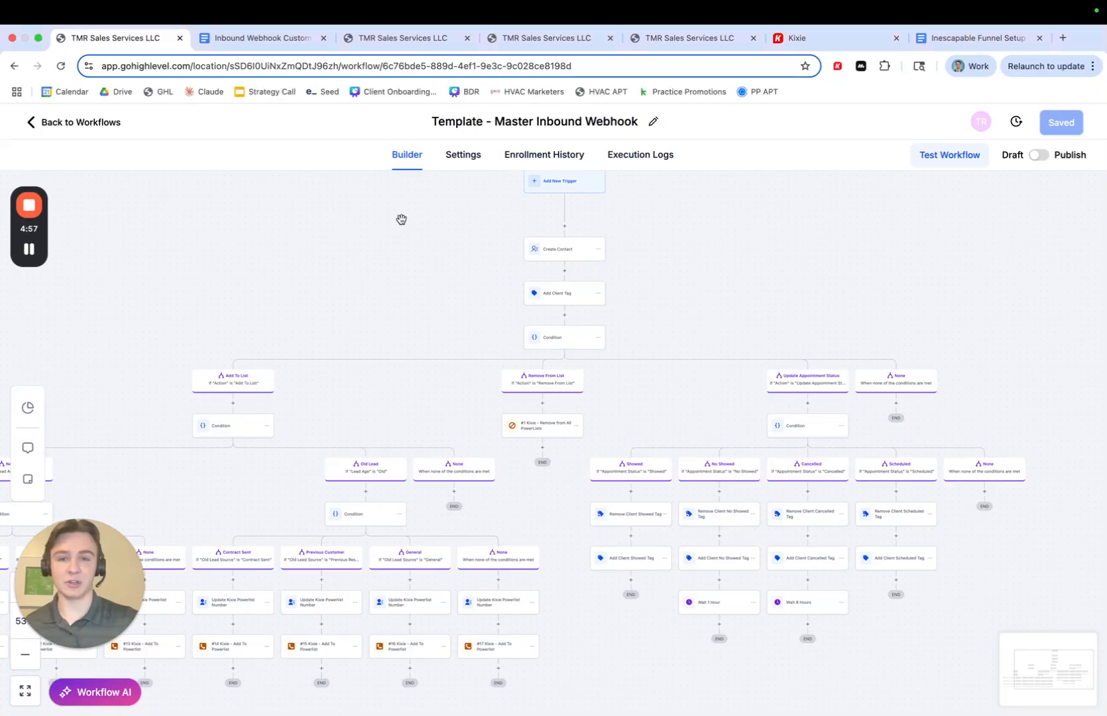
- Examine the Template - Master Inbound Webhook workflow's trigger, contact creation, tagging and top-level Action condition branches
scroll(410, 305, down, 2)
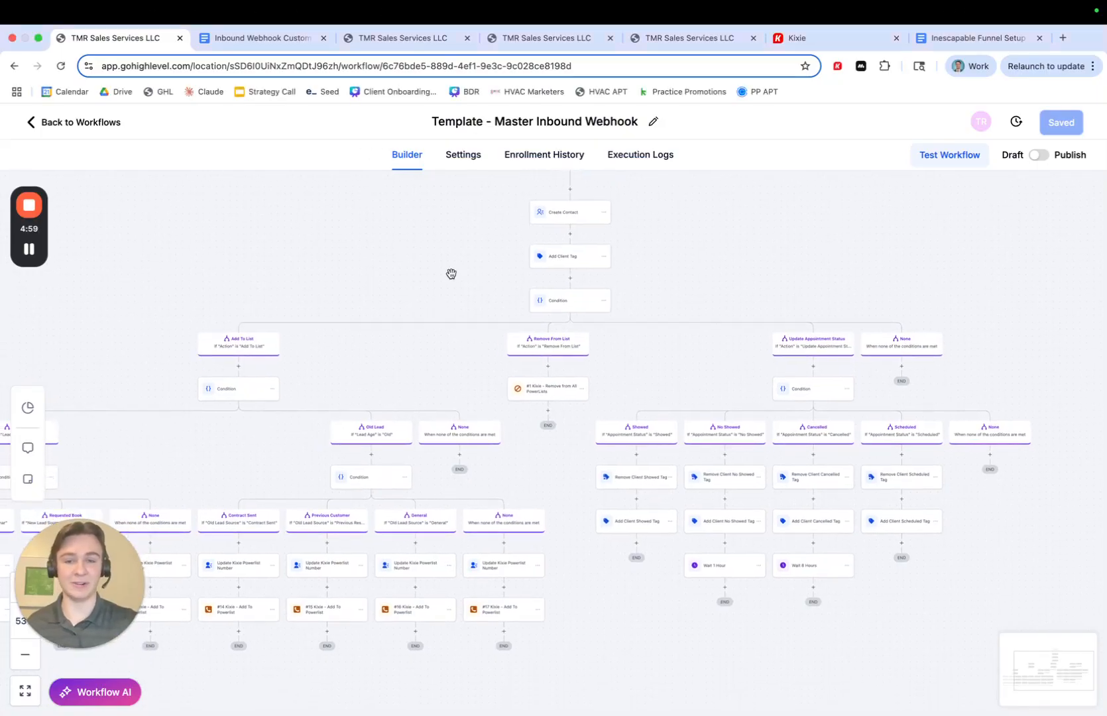
scroll(441, 286, right, 2)
drag(425, 294, 445, 256)
drag(580, 213, 580, 224)
scroll(580, 224, up, 1)
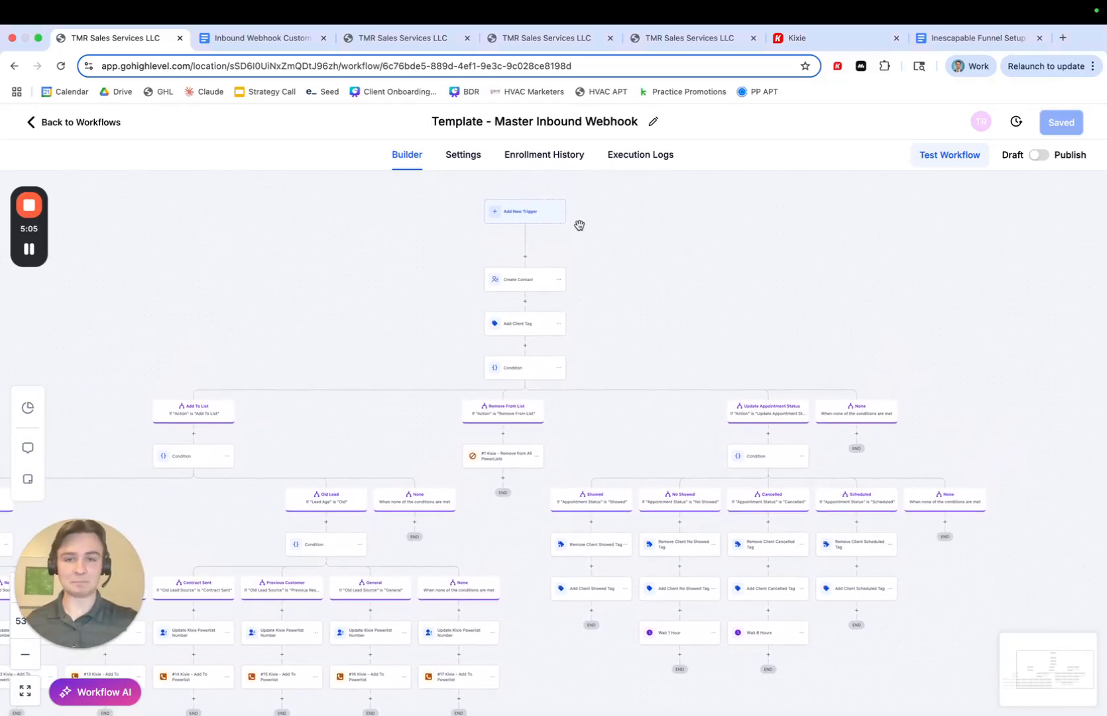
scroll(576, 234, up, 3)
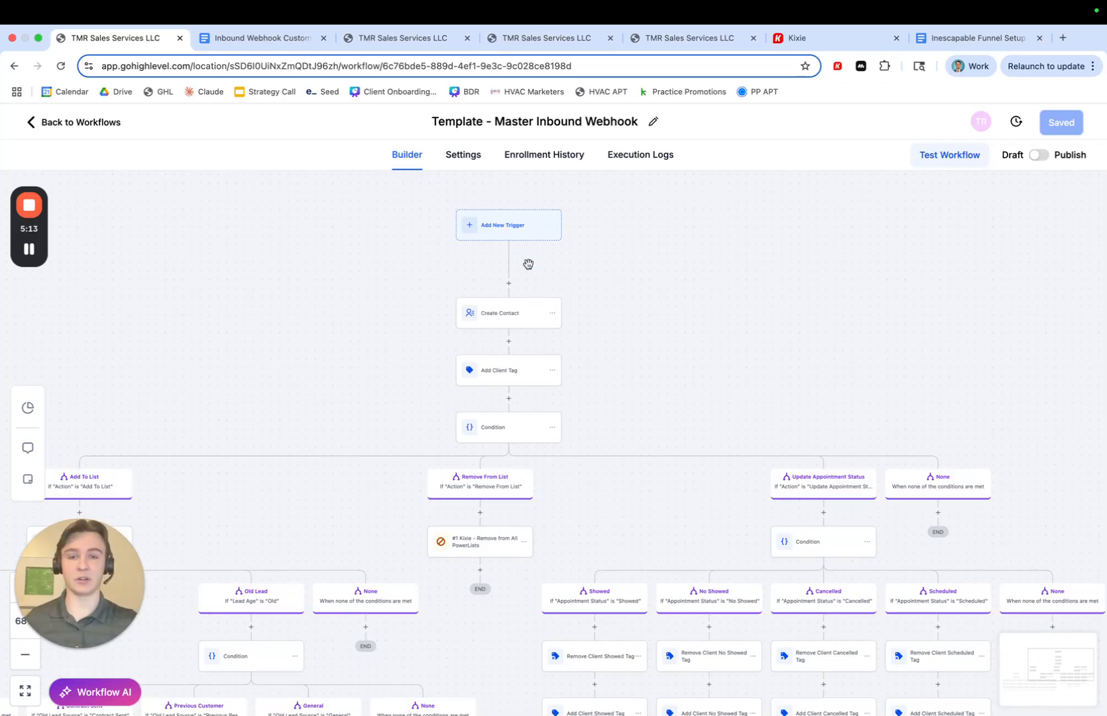
drag(526, 259, 542, 262)
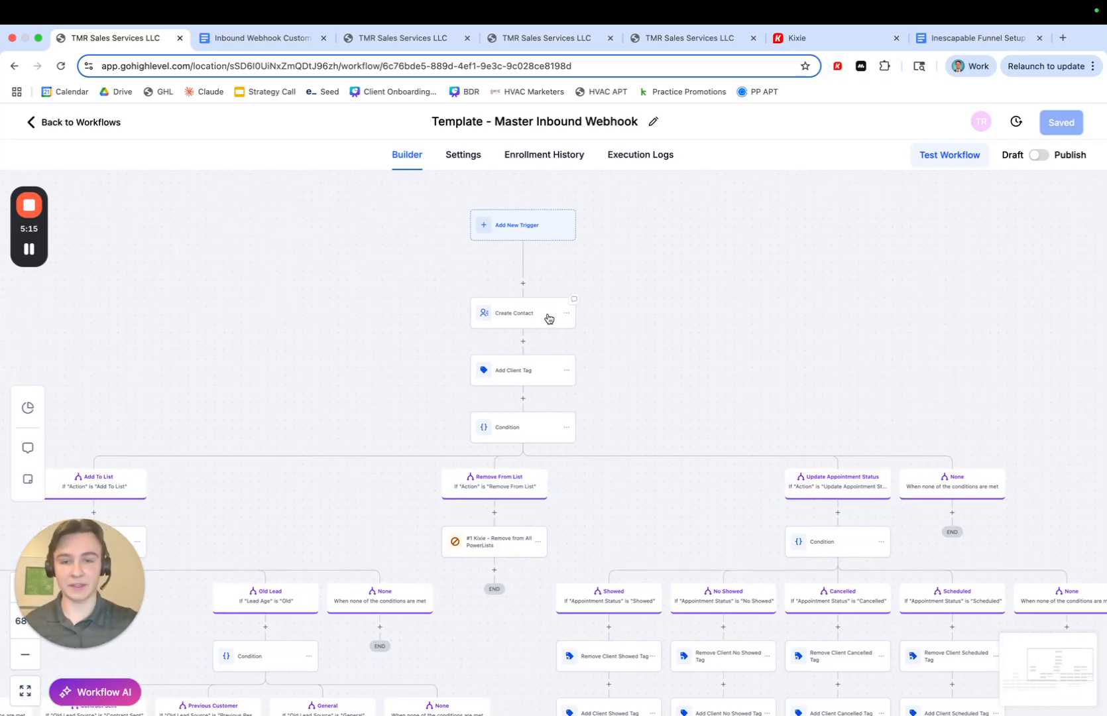
scroll(548, 316, up, 5)
scroll(629, 390, down, 1)
scroll(629, 389, down, 6)
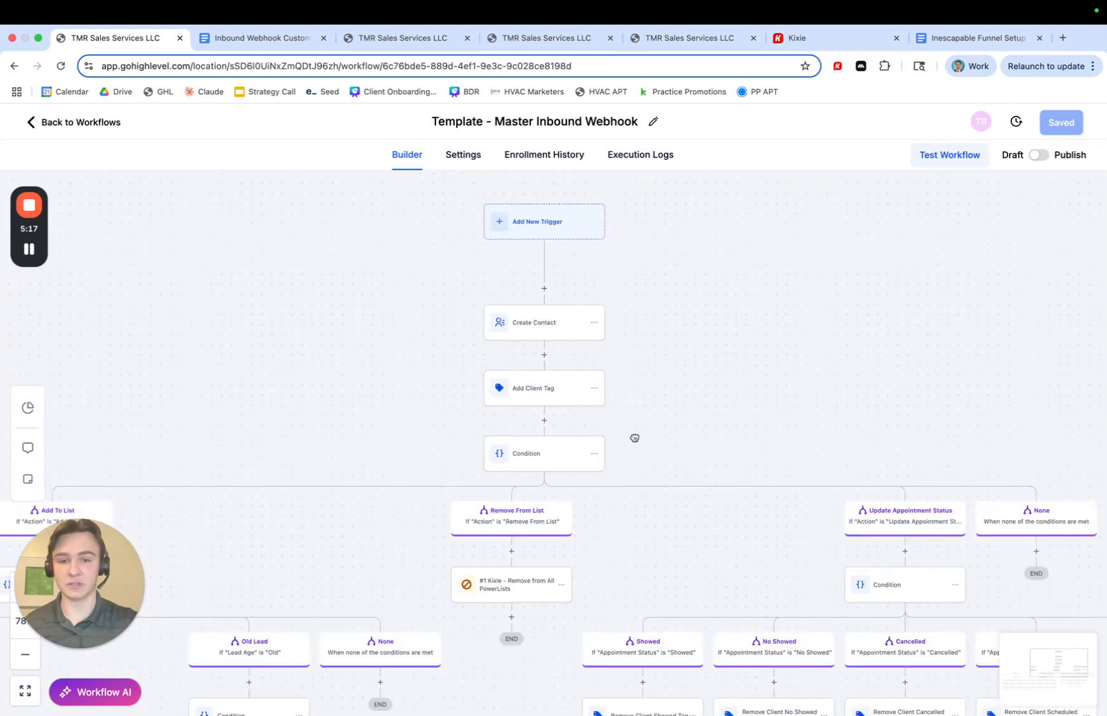
scroll(602, 416, up, 3)
drag(624, 461, 647, 434)
scroll(648, 433, down, 3)
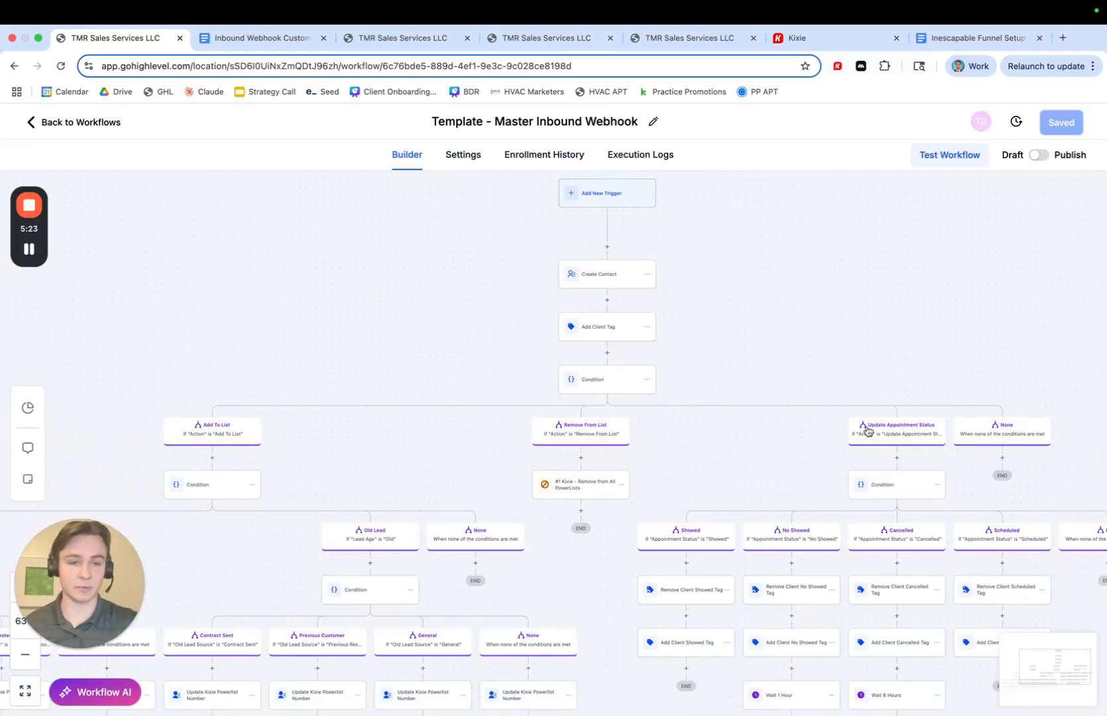
- Examine the Update Appointment Status branch and its Showed, No Showed, Cancelled and Scheduled paths
drag(742, 465, 702, 435)
scroll(653, 409, up, 4)
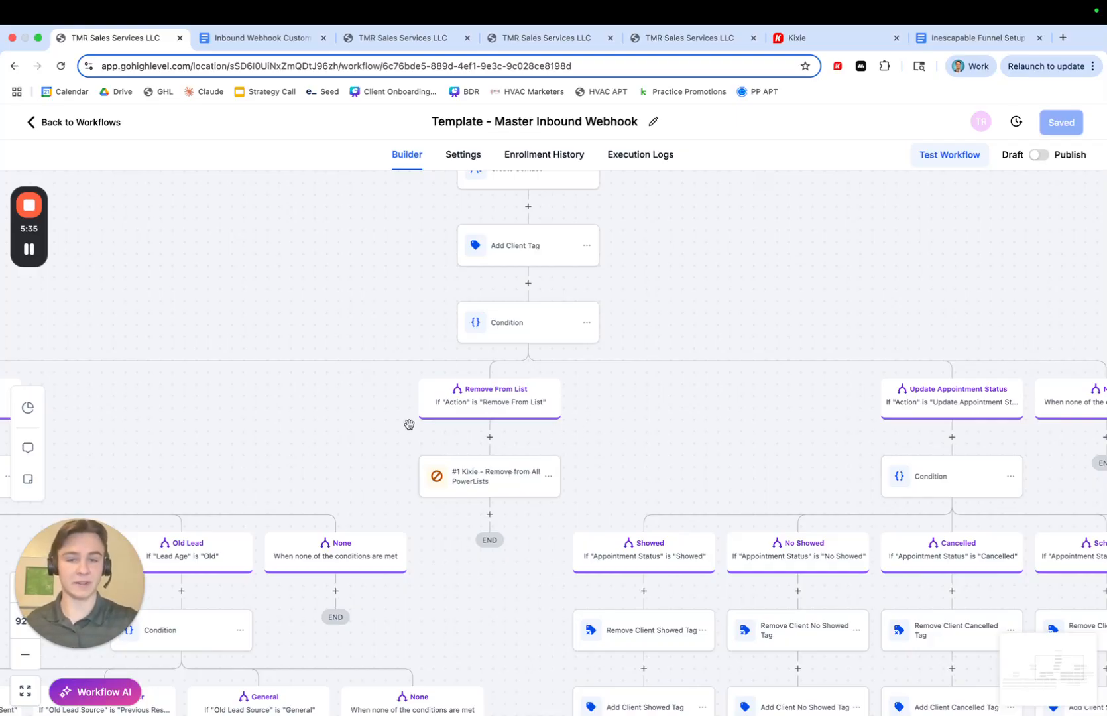
drag(696, 430, 573, 419)
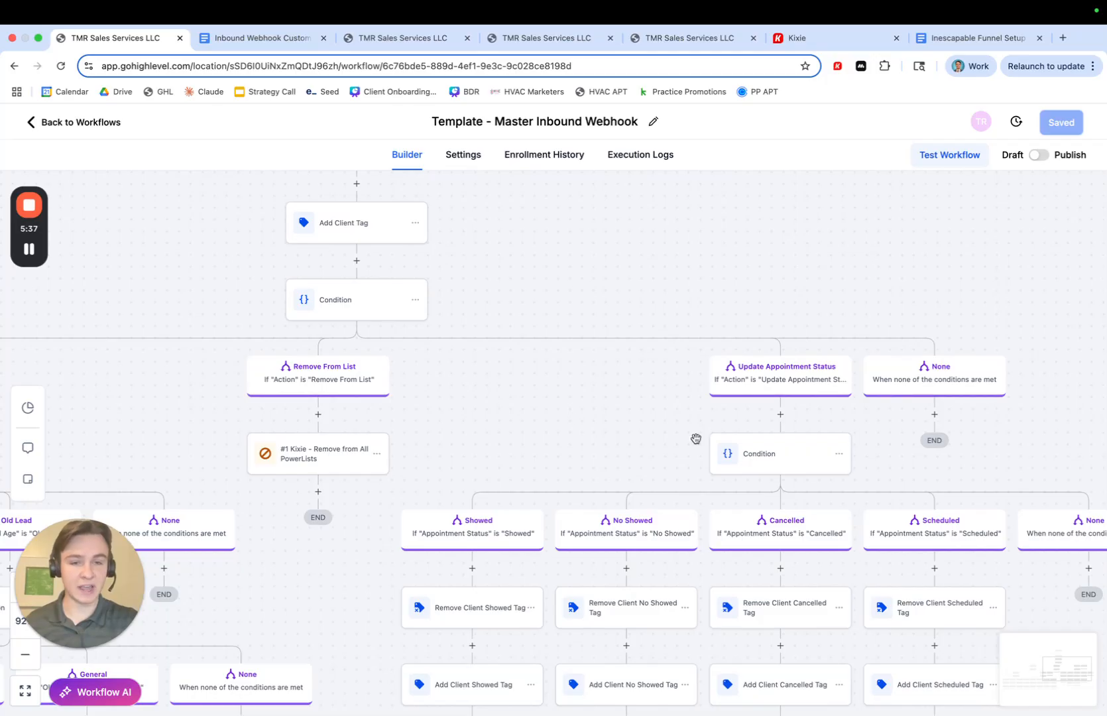
drag(664, 437, 574, 367)
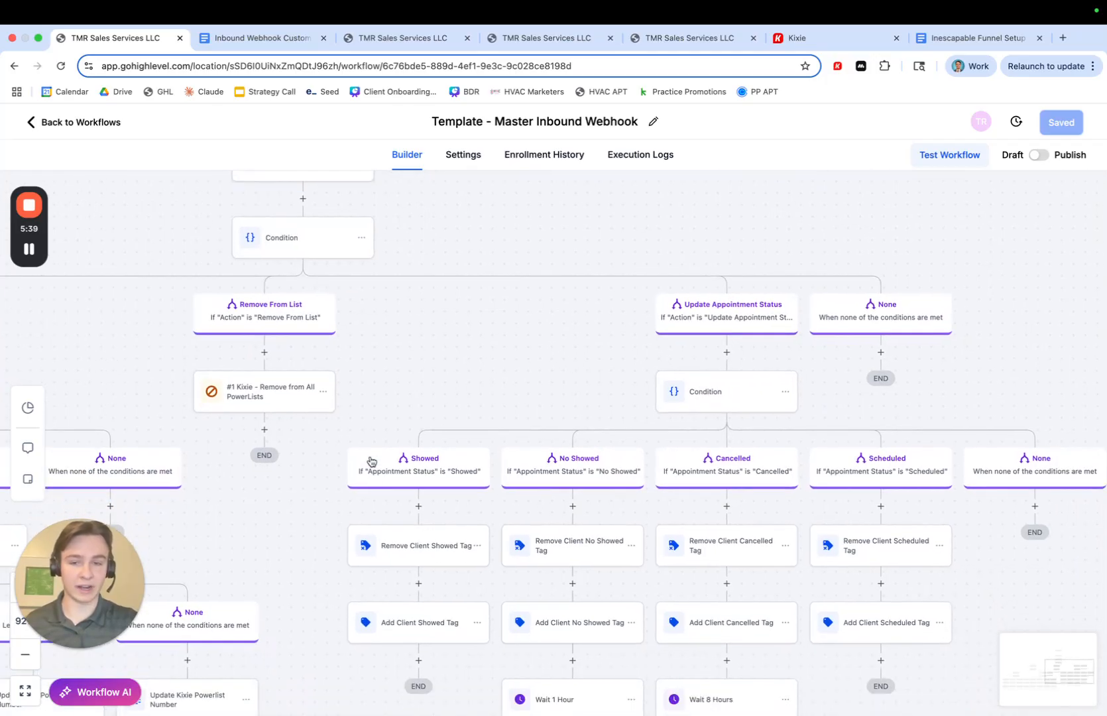
drag(550, 415, 509, 377)
drag(785, 381, 782, 324)
drag(902, 501, 901, 493)
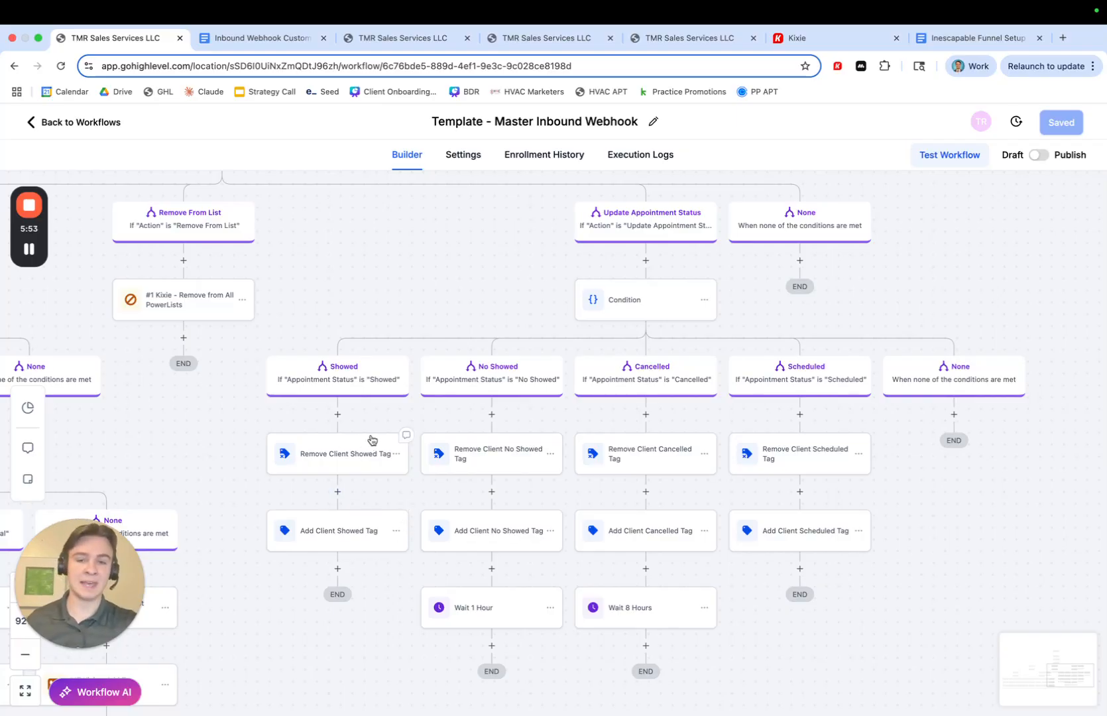
click(336, 415)
click(819, 239)
text(work)
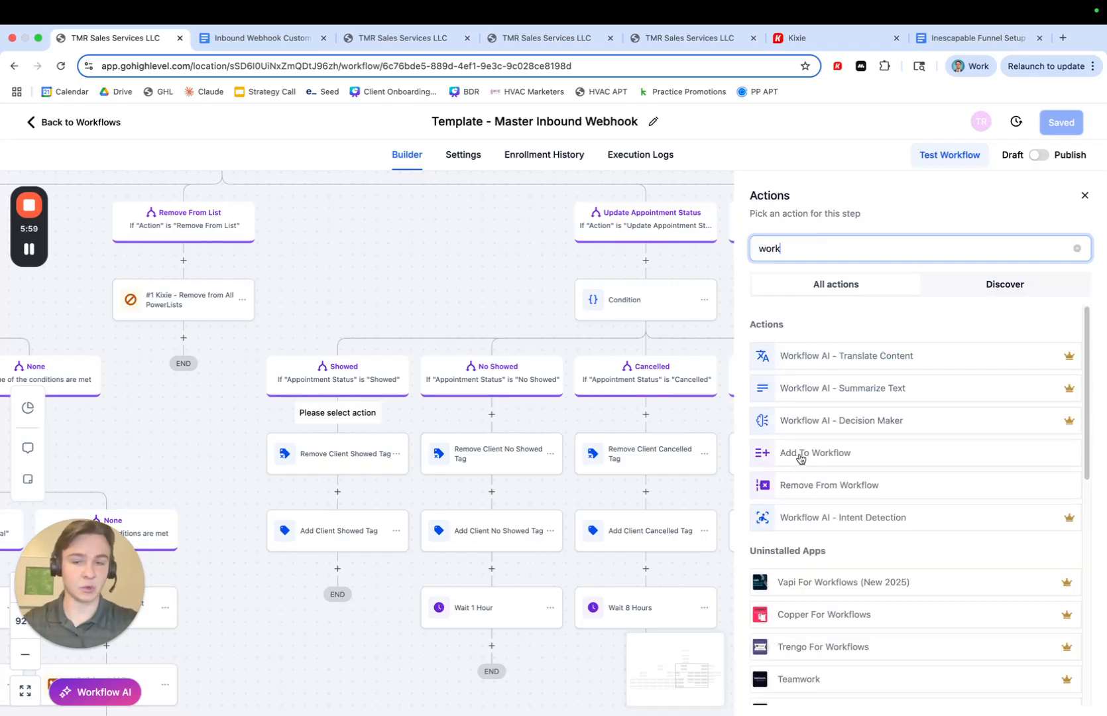
click(1085, 195)
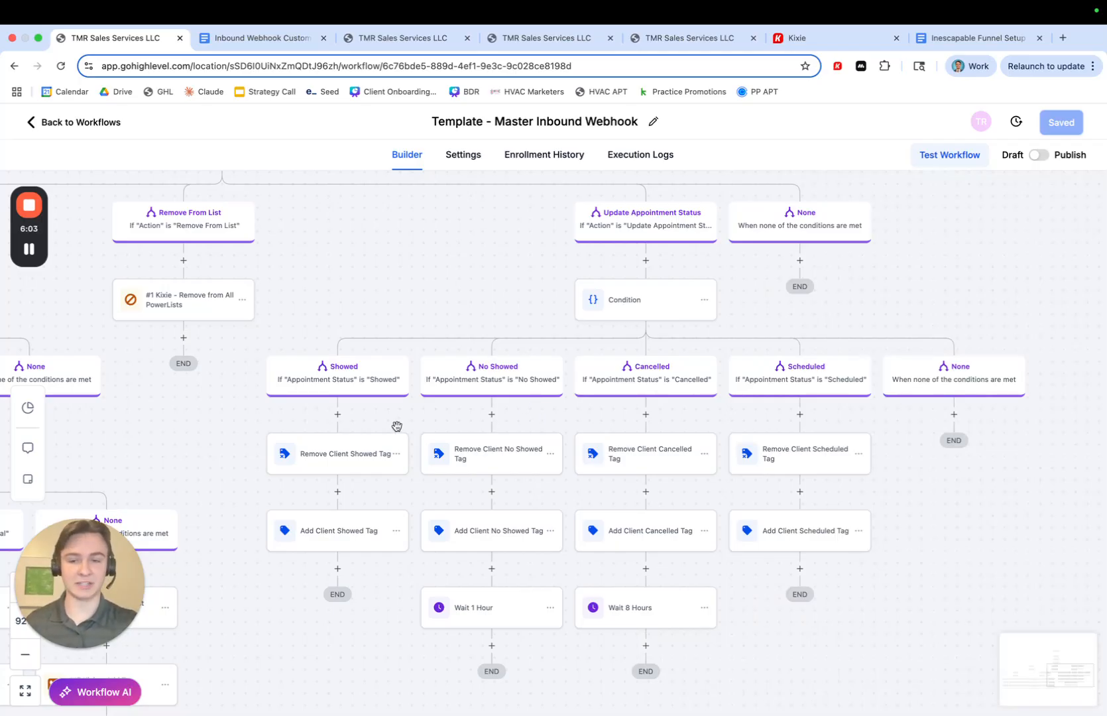
- Review the appointment status paths' tag and wait actions down to their end points
scroll(430, 425, down, 1)
scroll(525, 469, down, 1)
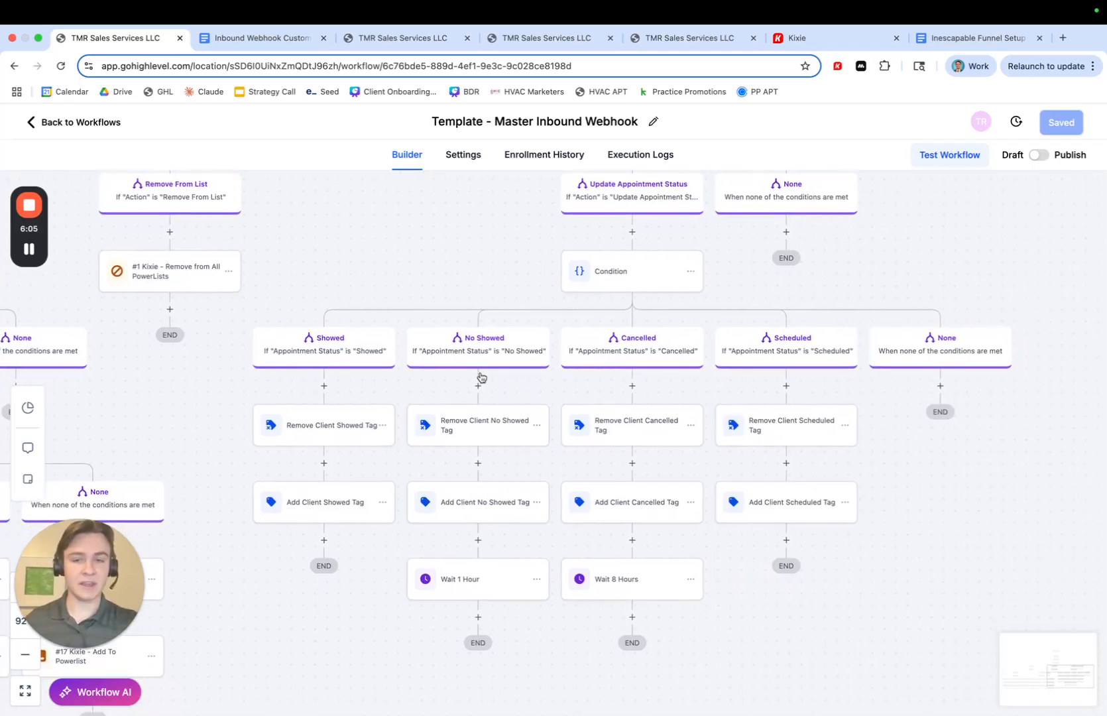
scroll(535, 465, down, 1)
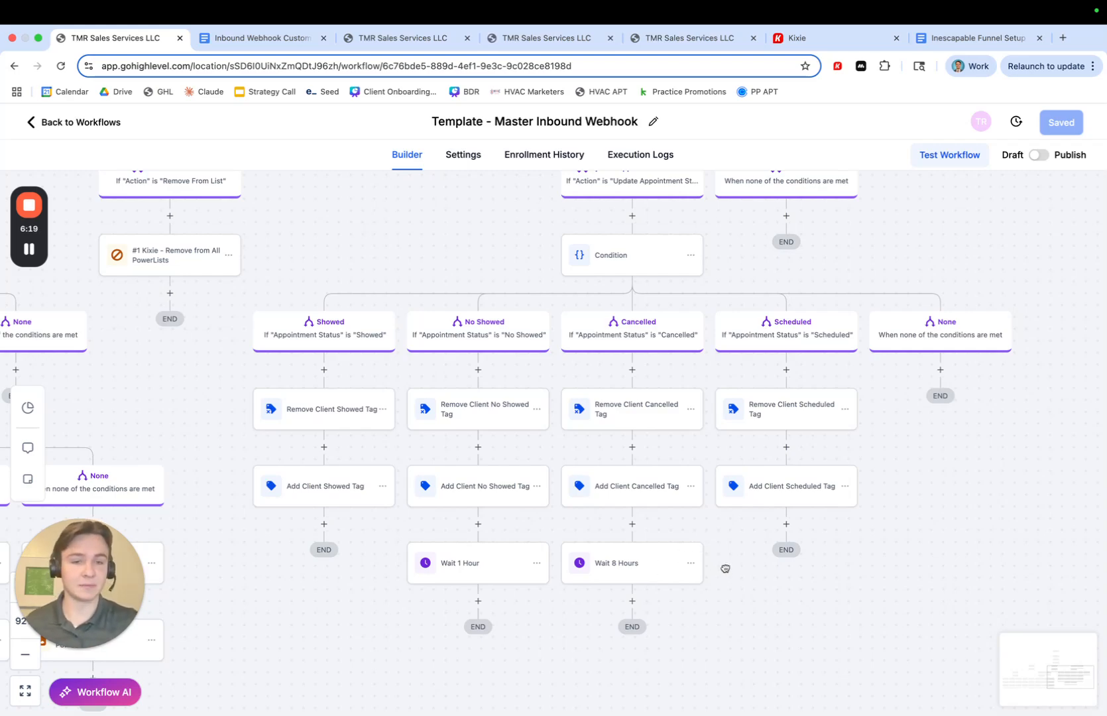
scroll(730, 568, left, 3)
scroll(764, 534, down, 3)
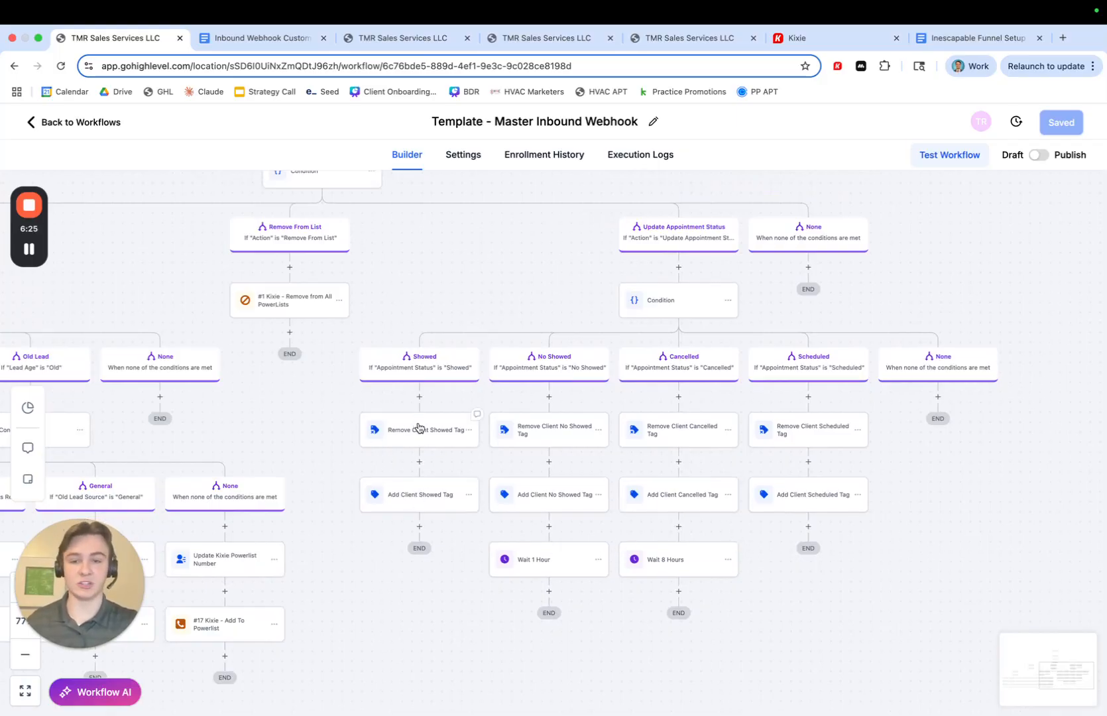
drag(312, 464, 500, 442)
drag(312, 284, 505, 302)
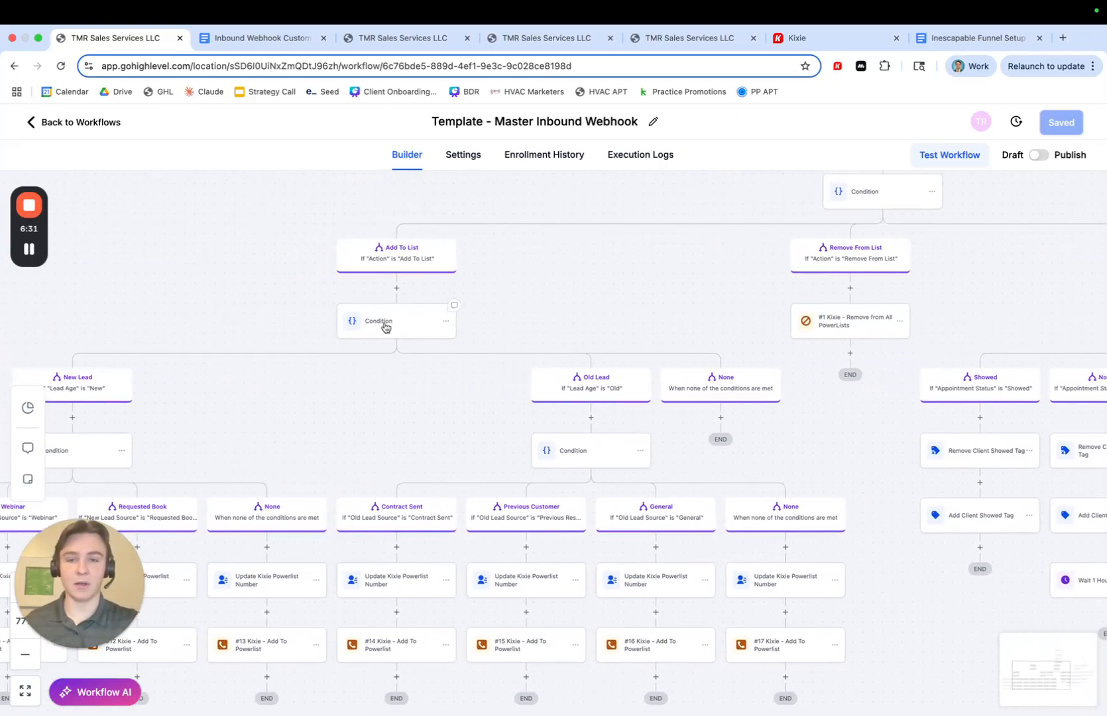
- Review the Add To List branch's New Lead and Old Lead conditions and their lead source paths with Kixie actions
drag(258, 286, 314, 287)
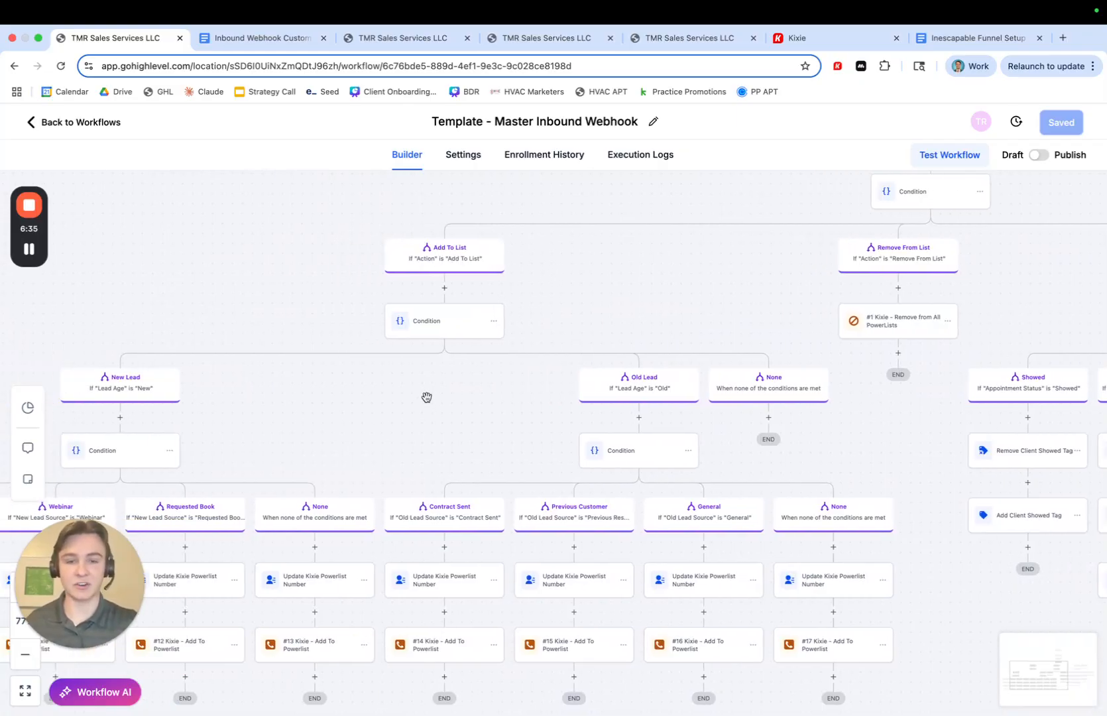
drag(424, 401, 437, 389)
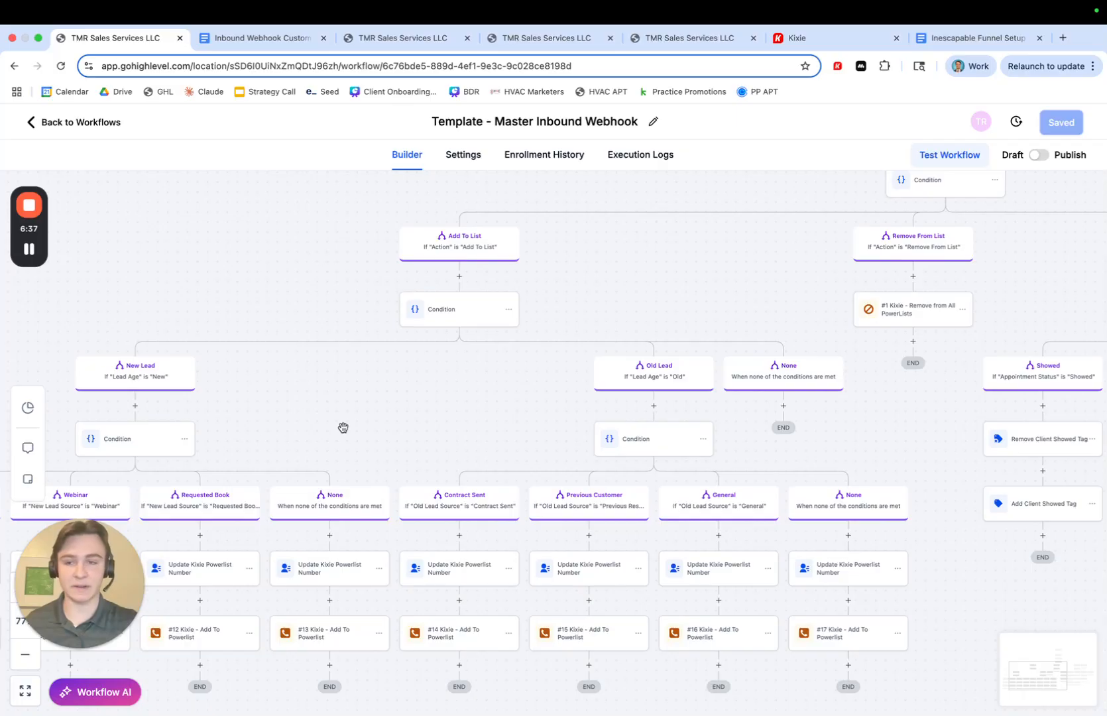
scroll(442, 348, left, 6)
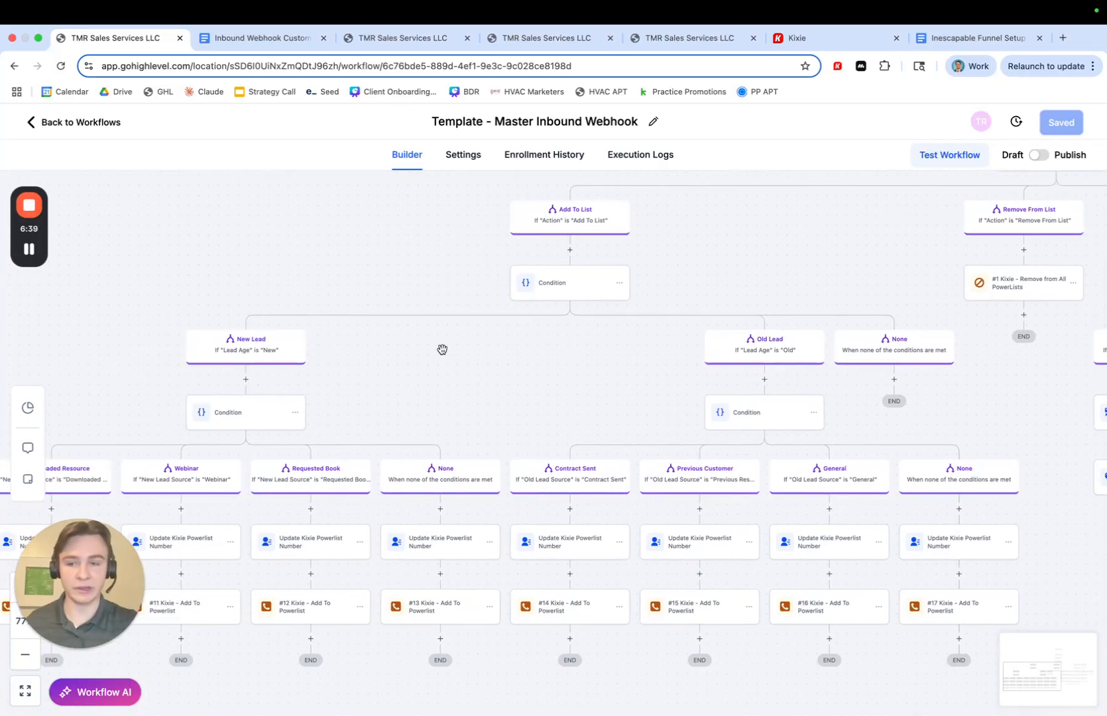
scroll(227, 390, left, 2)
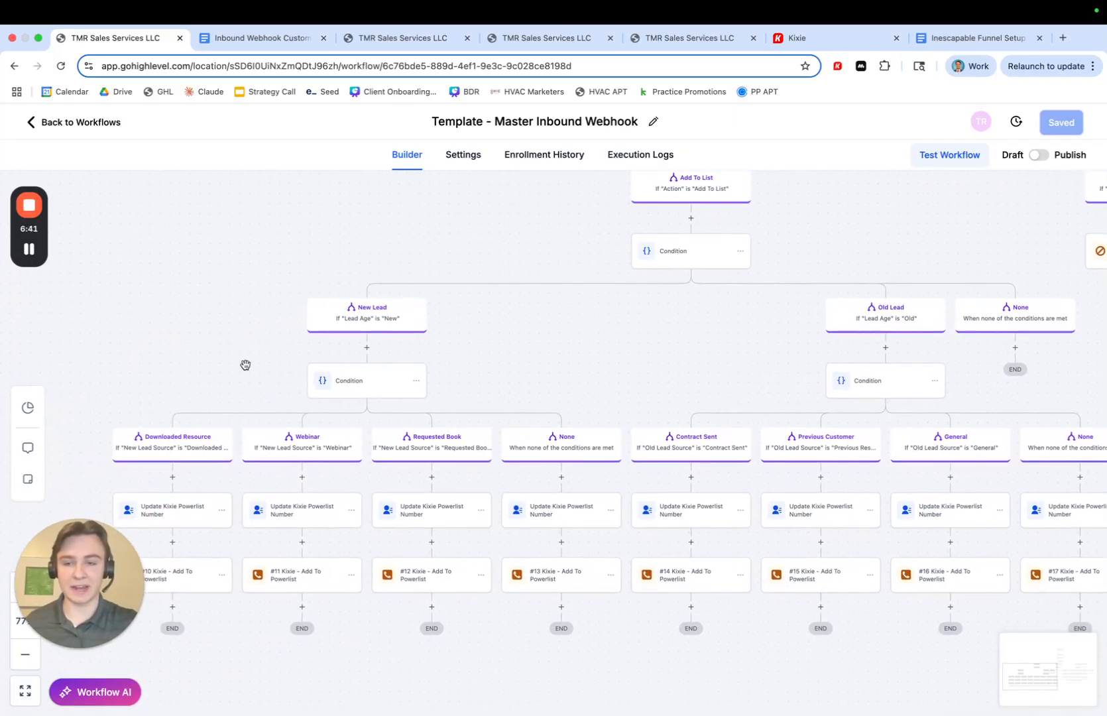
scroll(233, 373, down, 3)
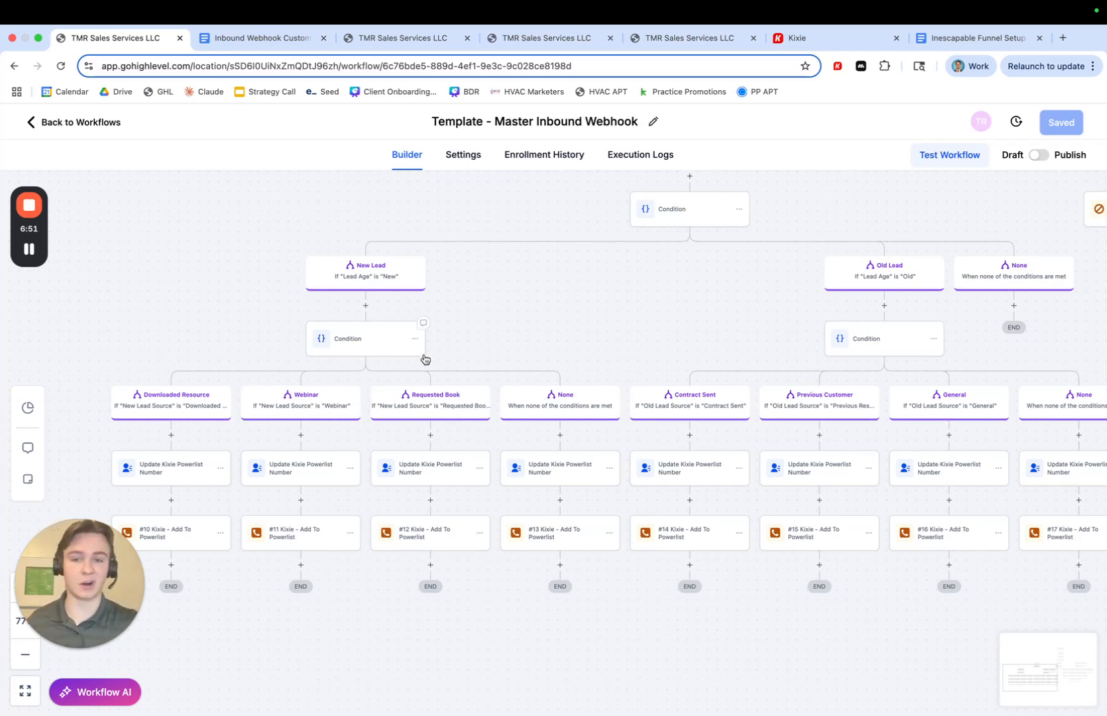
scroll(465, 344, right, 5)
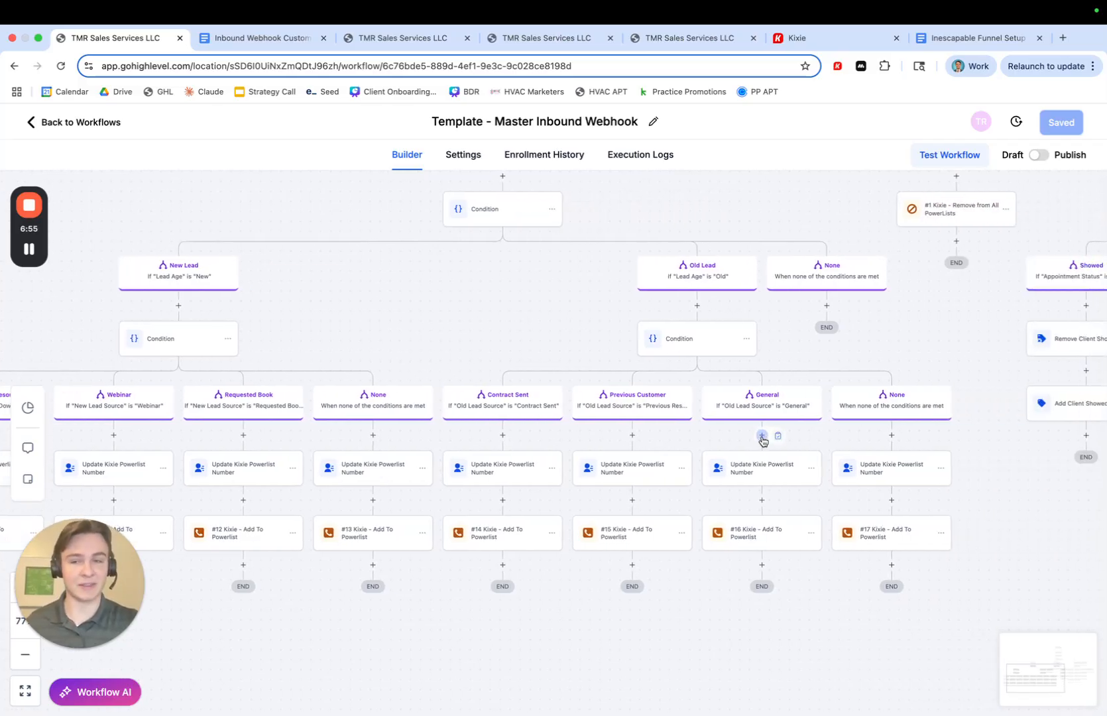
scroll(304, 348, down, 3)
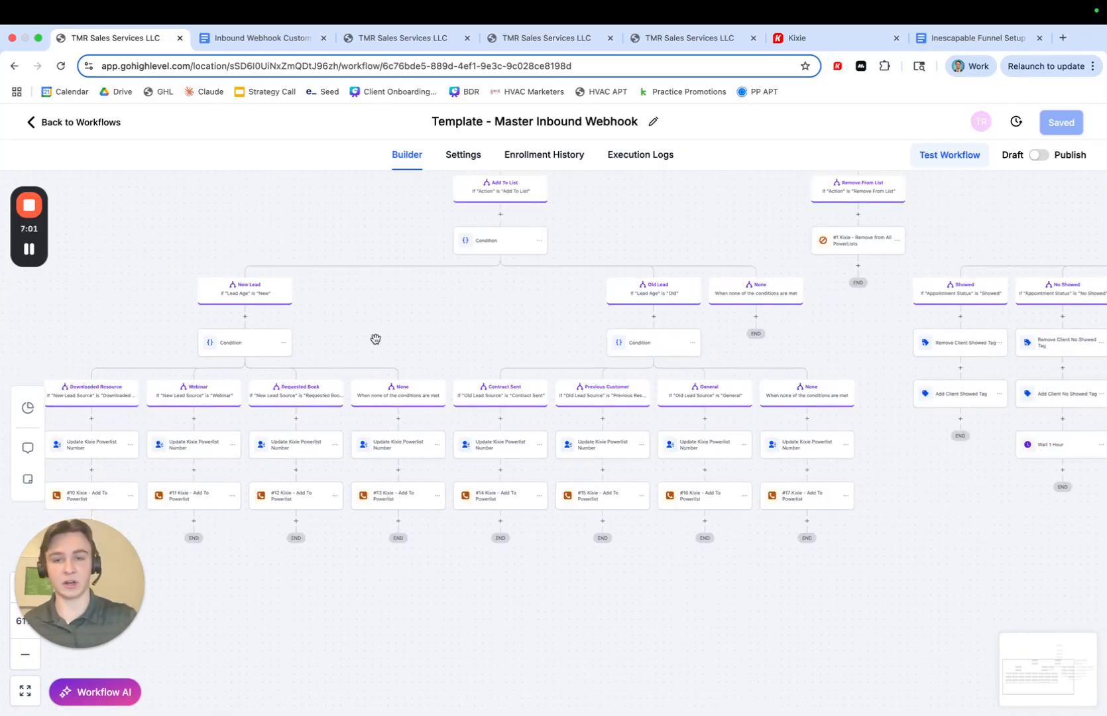
scroll(472, 301, right, 2)
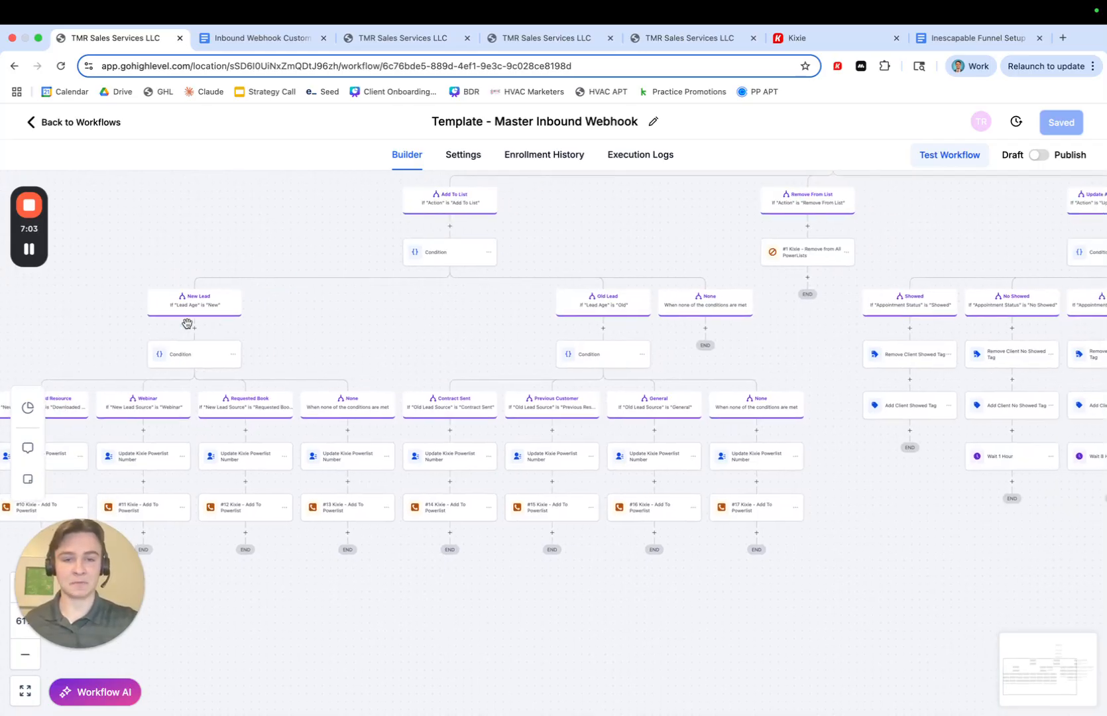
drag(567, 247, 478, 285)
scroll(477, 289, right, 2)
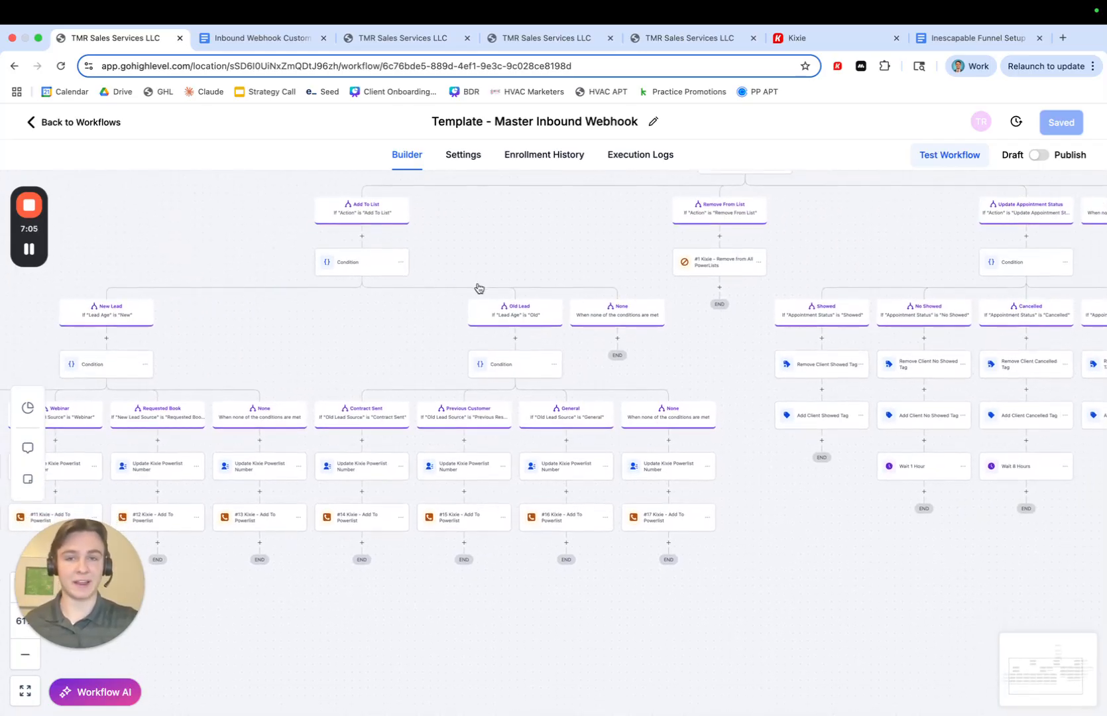
- Switch to the Inbound Webhook Custom Variables document and read the basic information fields listed
click(252, 45)
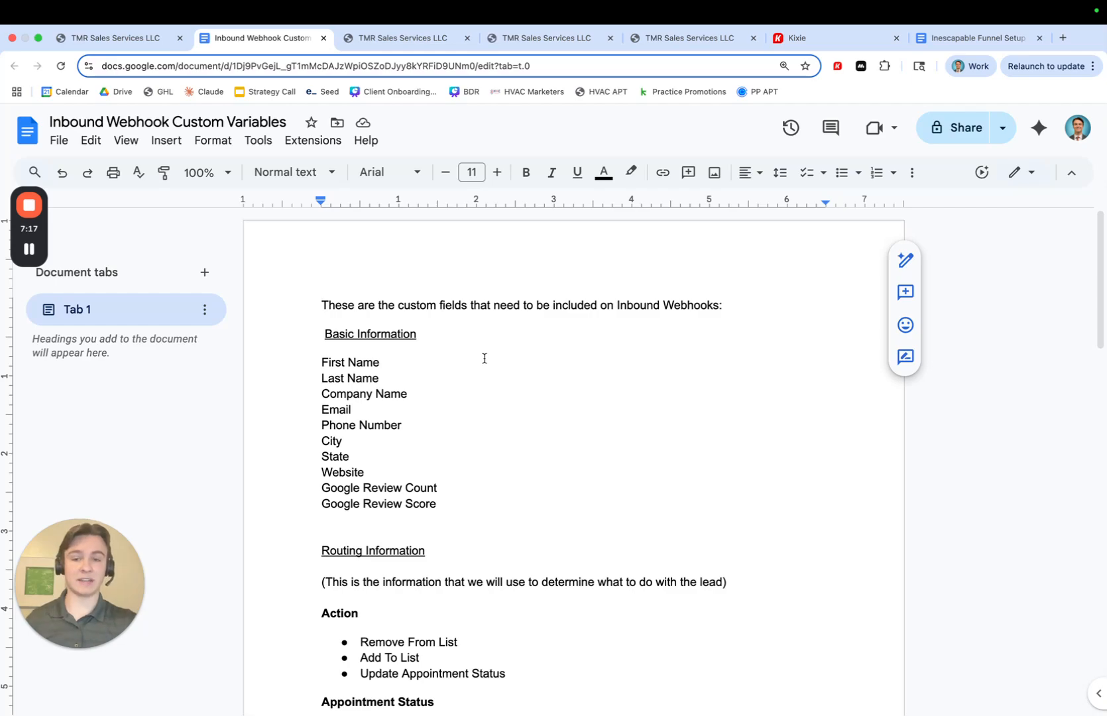
scroll(398, 457, down, 1)
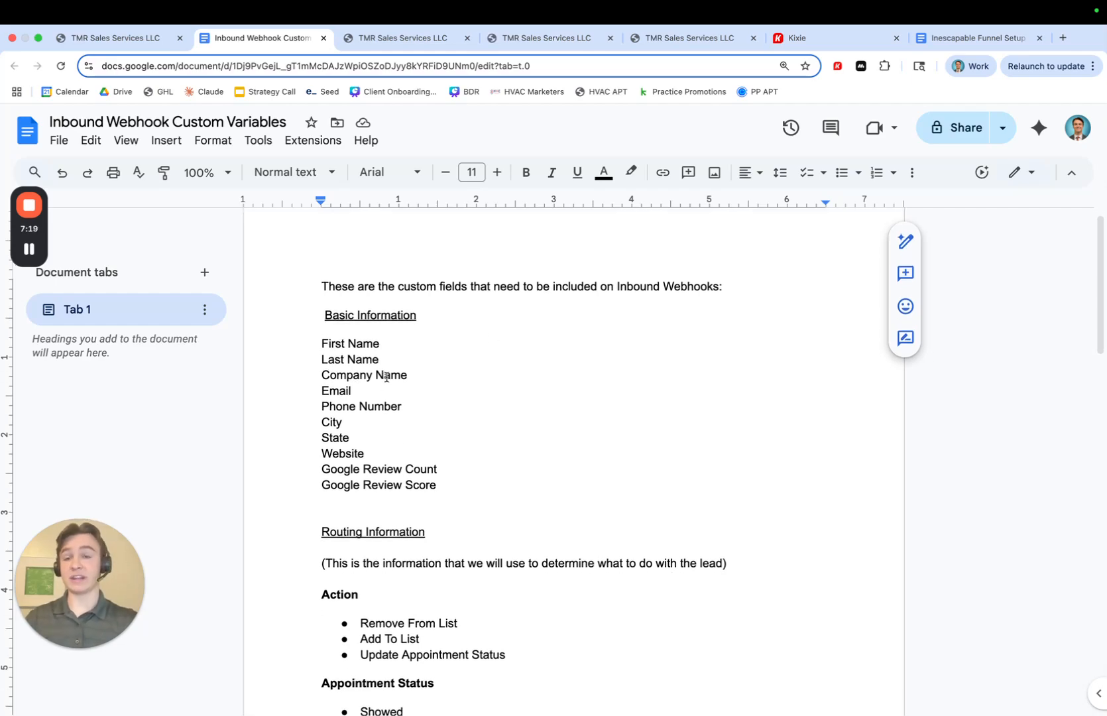
scroll(401, 386, down, 1)
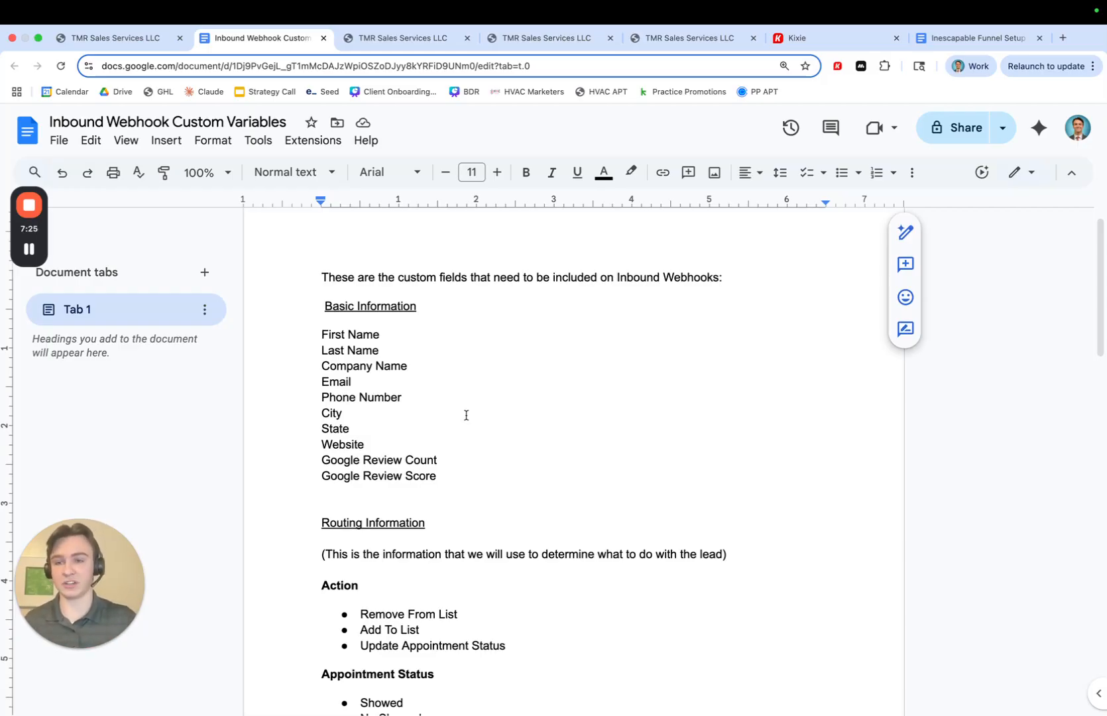
scroll(465, 415, down, 3)
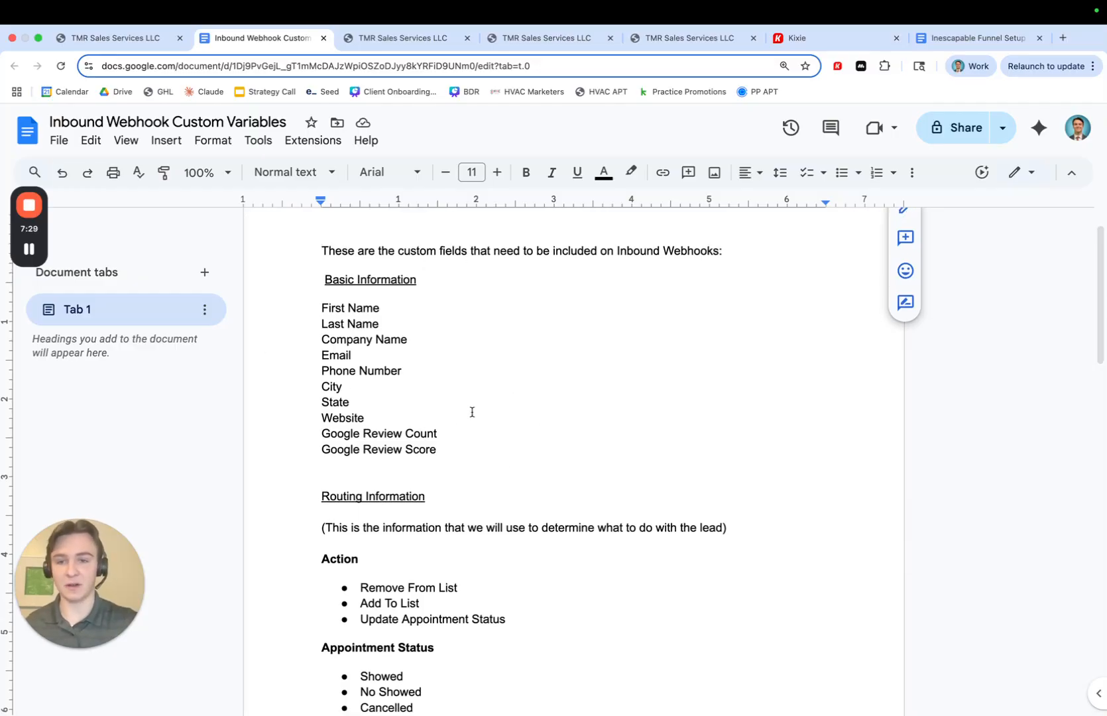
scroll(472, 411, down, 1)
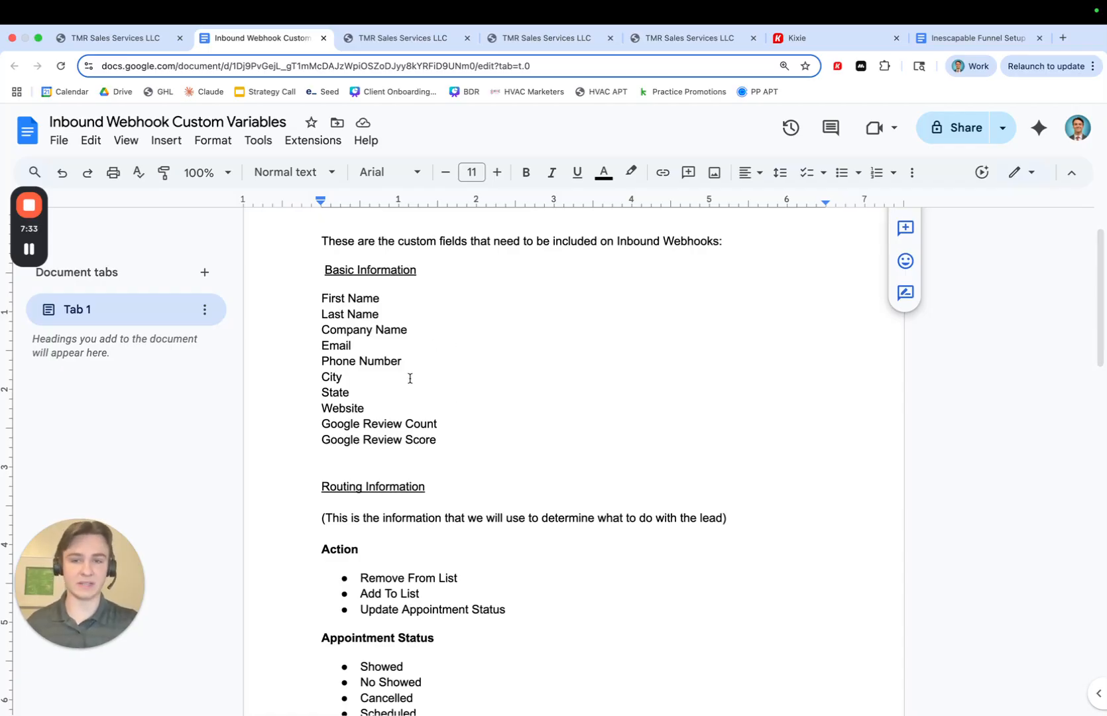
scroll(409, 377, down, 2)
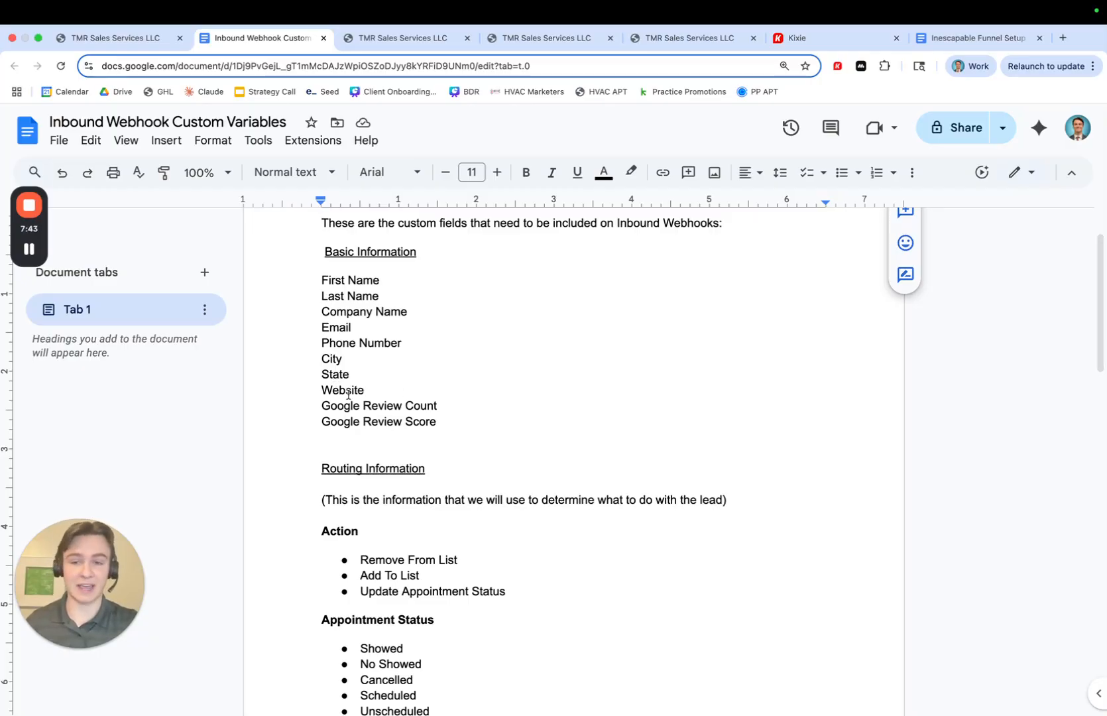
- Highlight the Phone Number and Company Name fields, then review the routing information values for Action, Appointment Status and Lead Age
click(355, 340)
drag(405, 342, 315, 342)
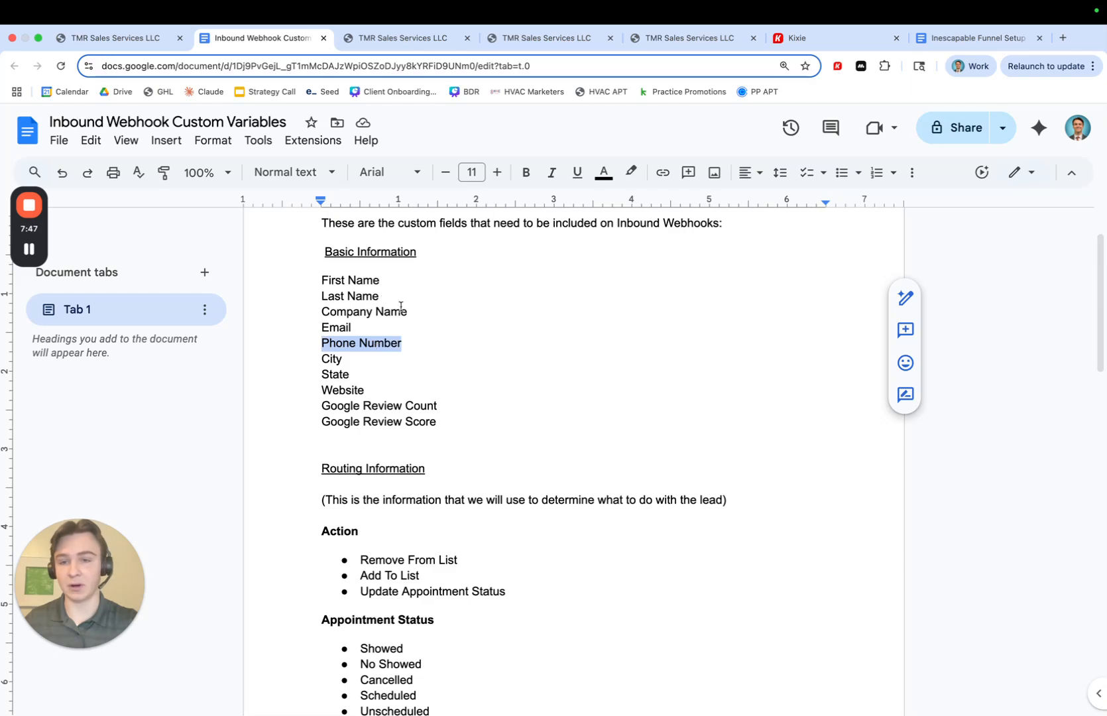
drag(408, 311, 322, 311)
click(338, 312)
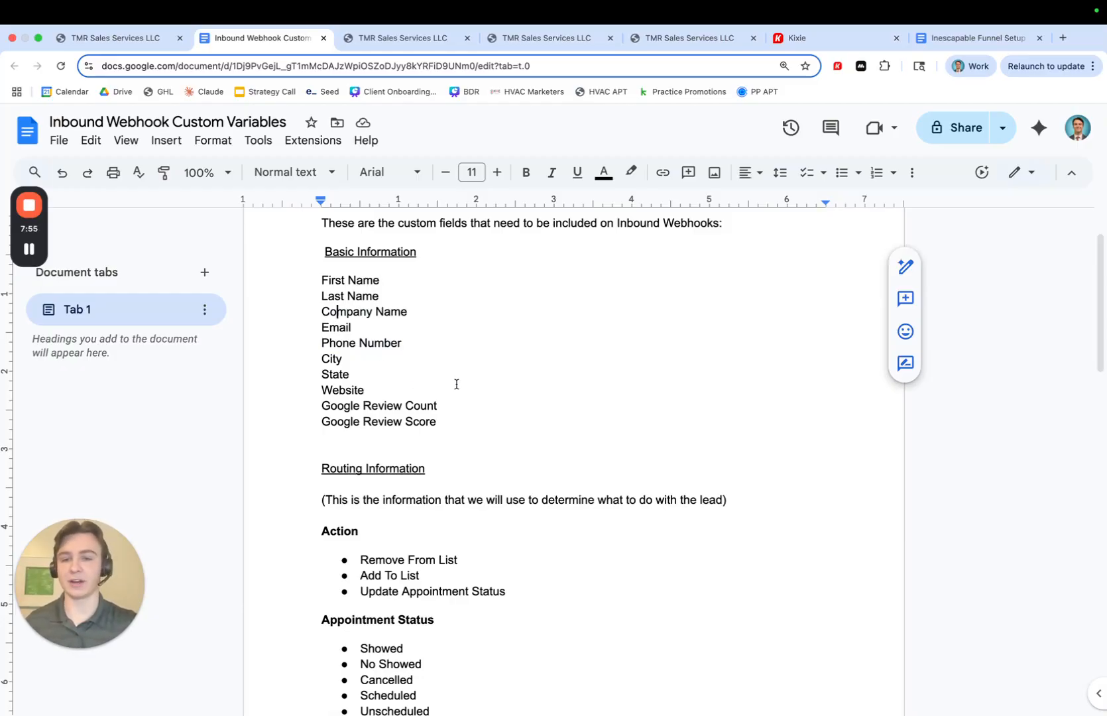
scroll(461, 383, down, 2)
scroll(536, 363, down, 3)
scroll(536, 363, down, 4)
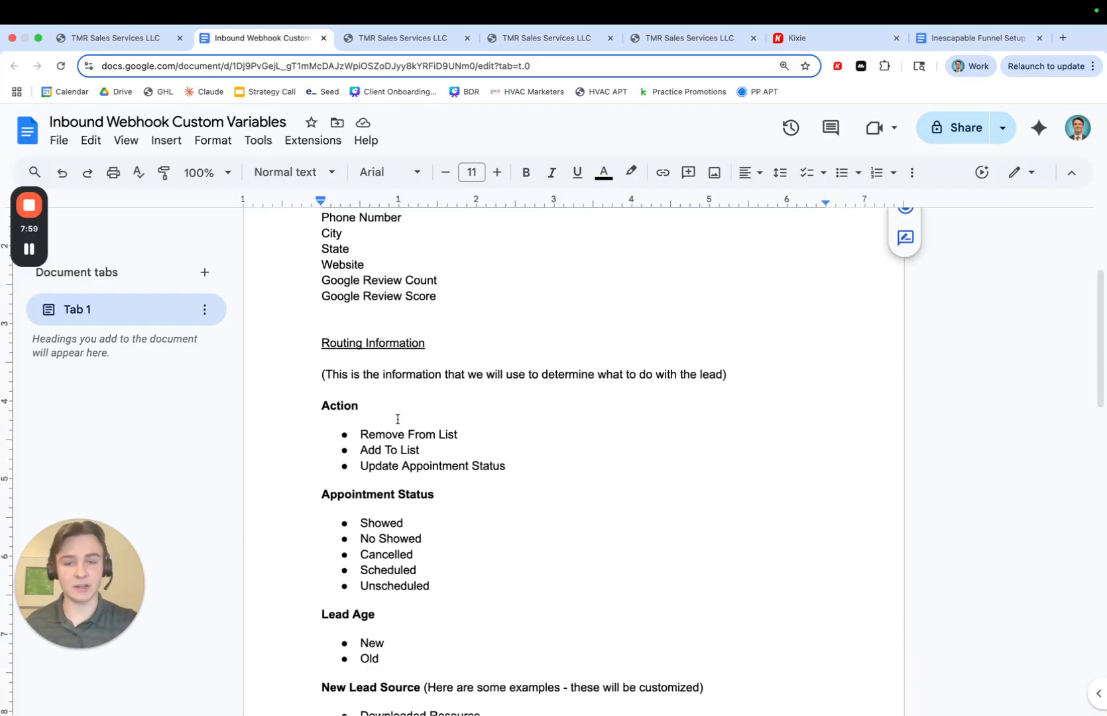
scroll(446, 352, down, 2)
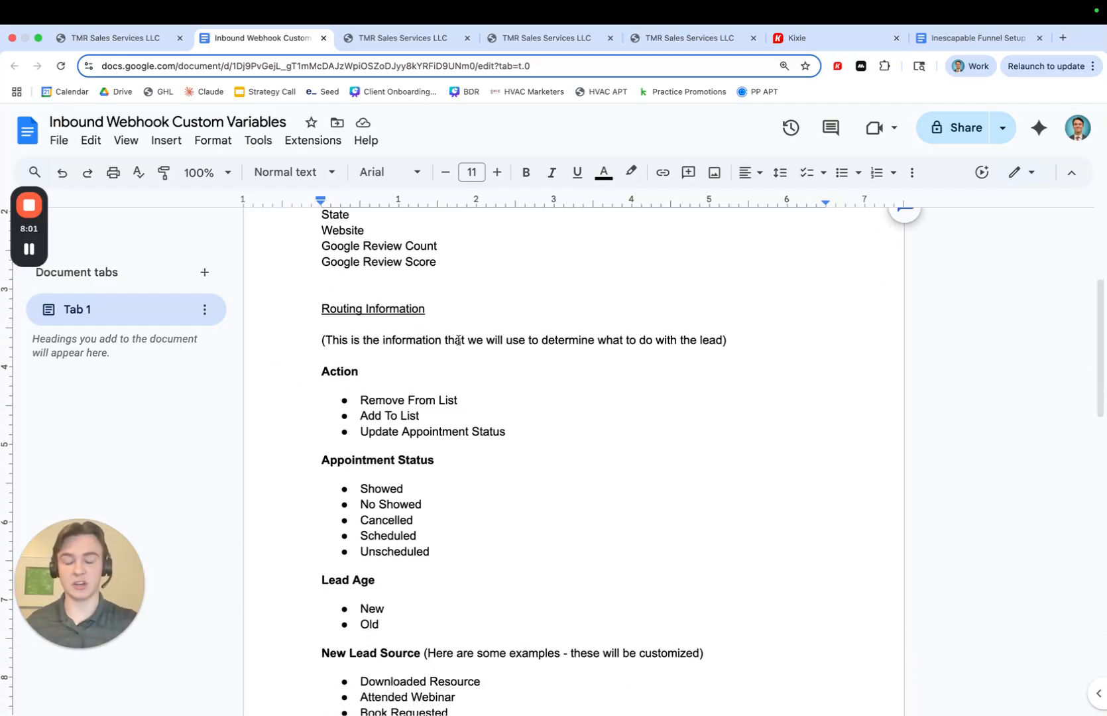
- Scroll through the Lead Age, New Lead Source and Old Lead Source sections of the custom variables document
scroll(458, 341, down, 1)
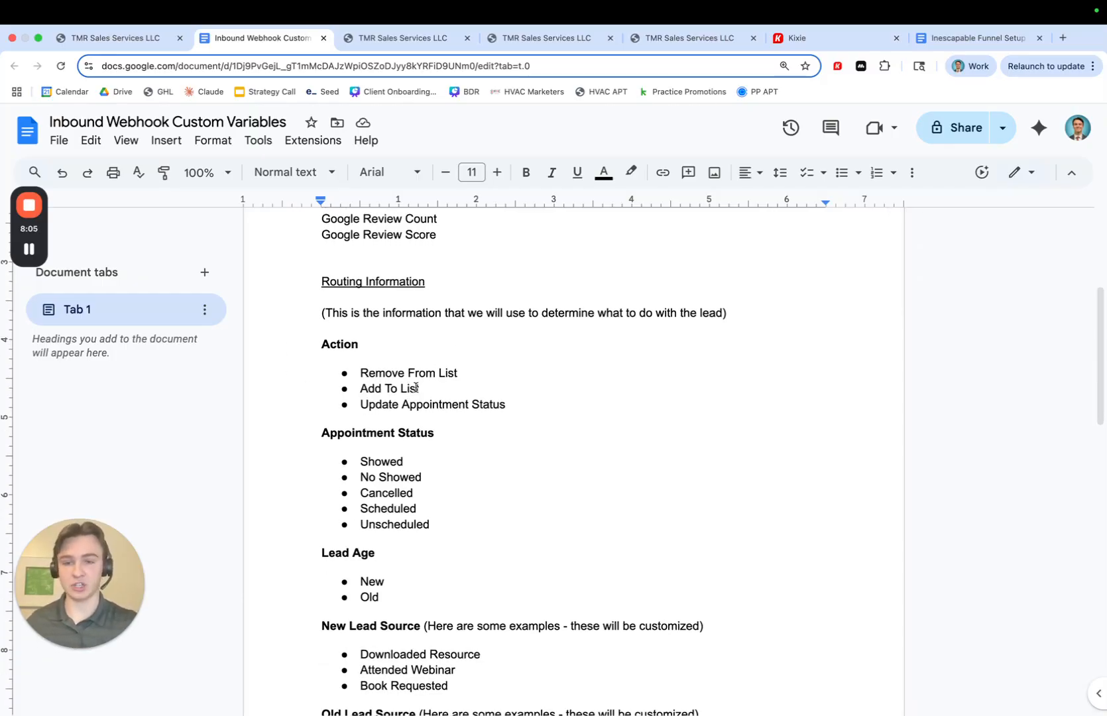
scroll(429, 357, down, 1)
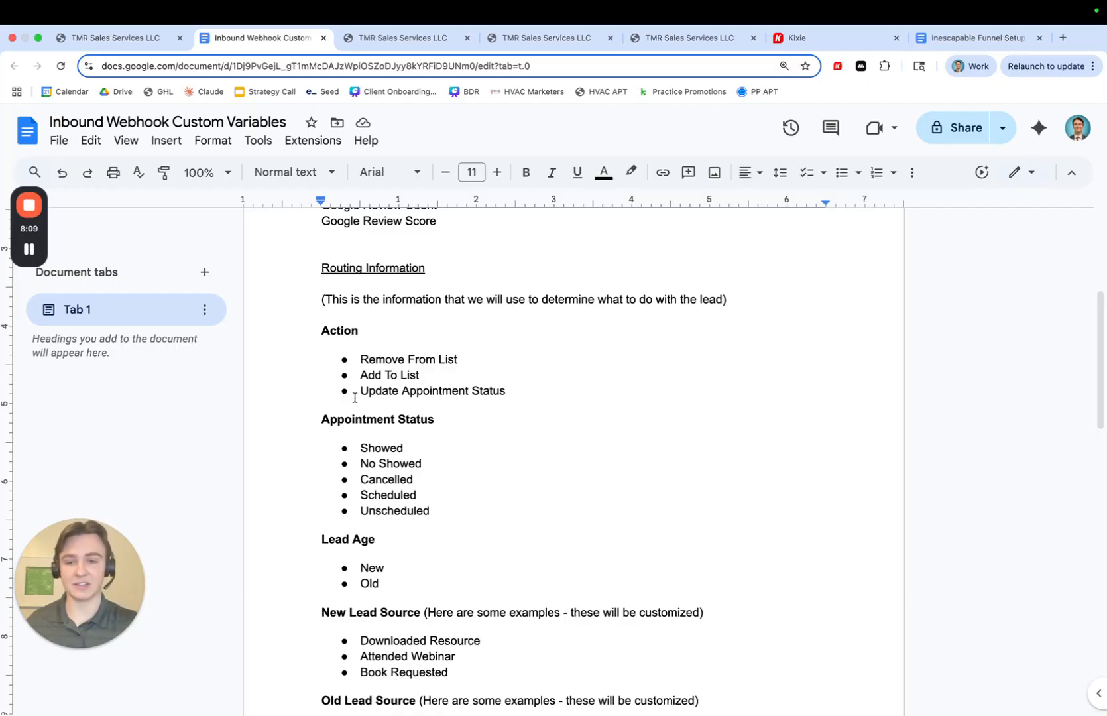
scroll(471, 392, down, 4)
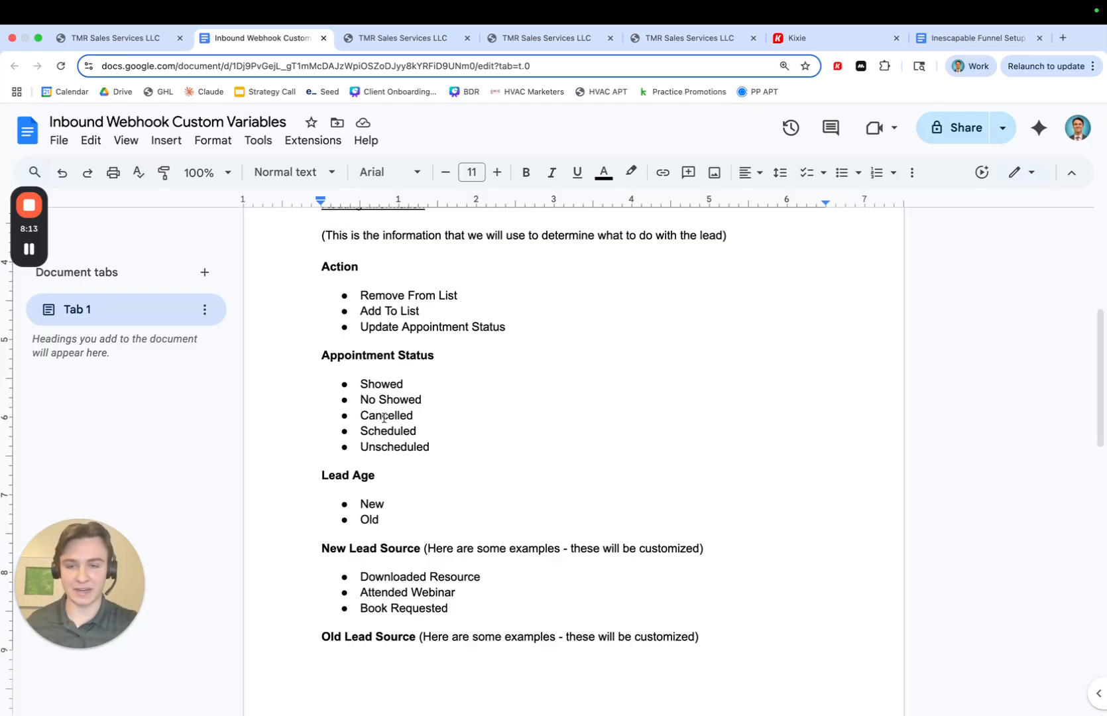
scroll(386, 431, down, 6)
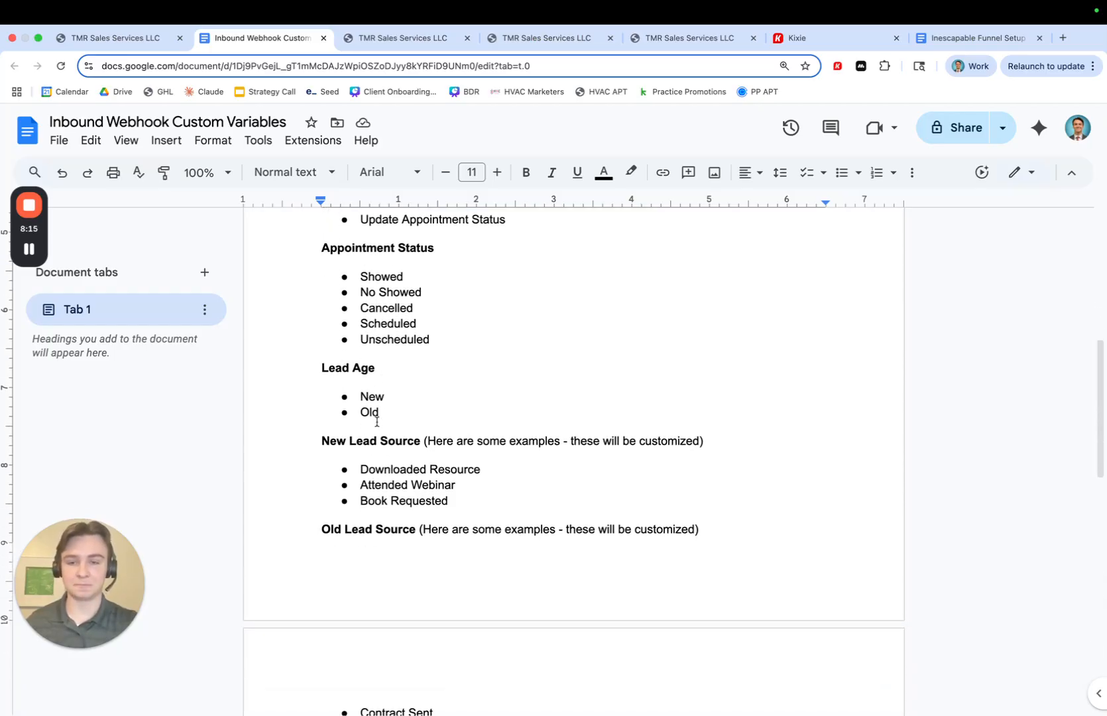
scroll(379, 453, up, 10)
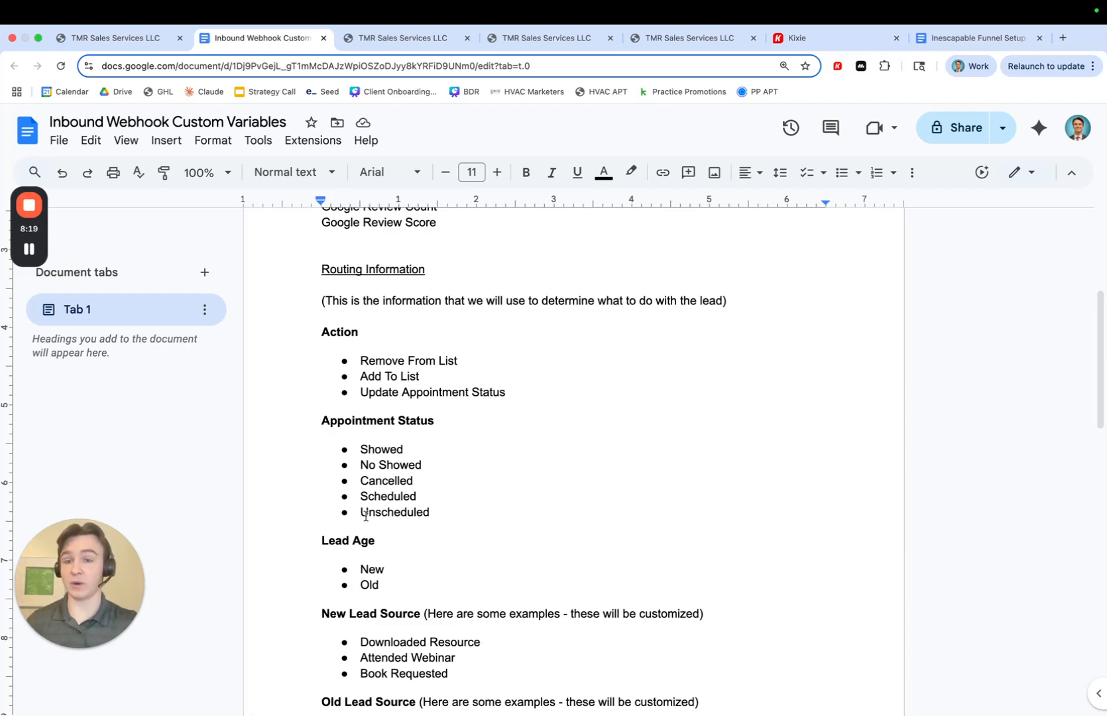
scroll(381, 540, down, 5)
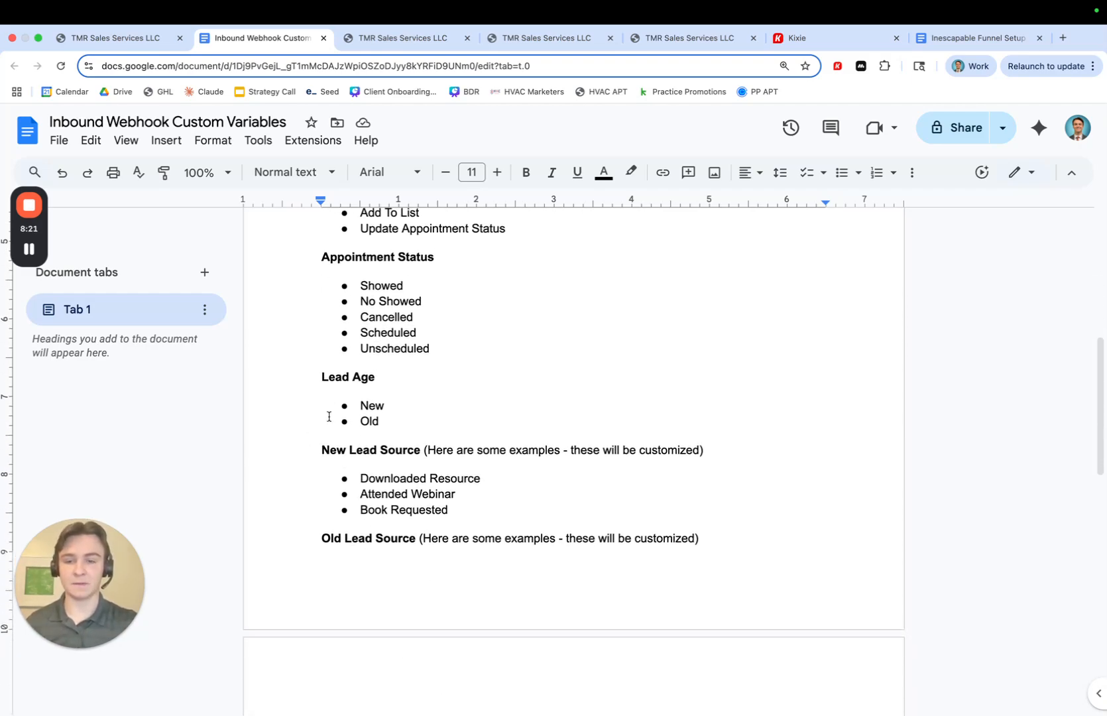
scroll(384, 491, down, 1)
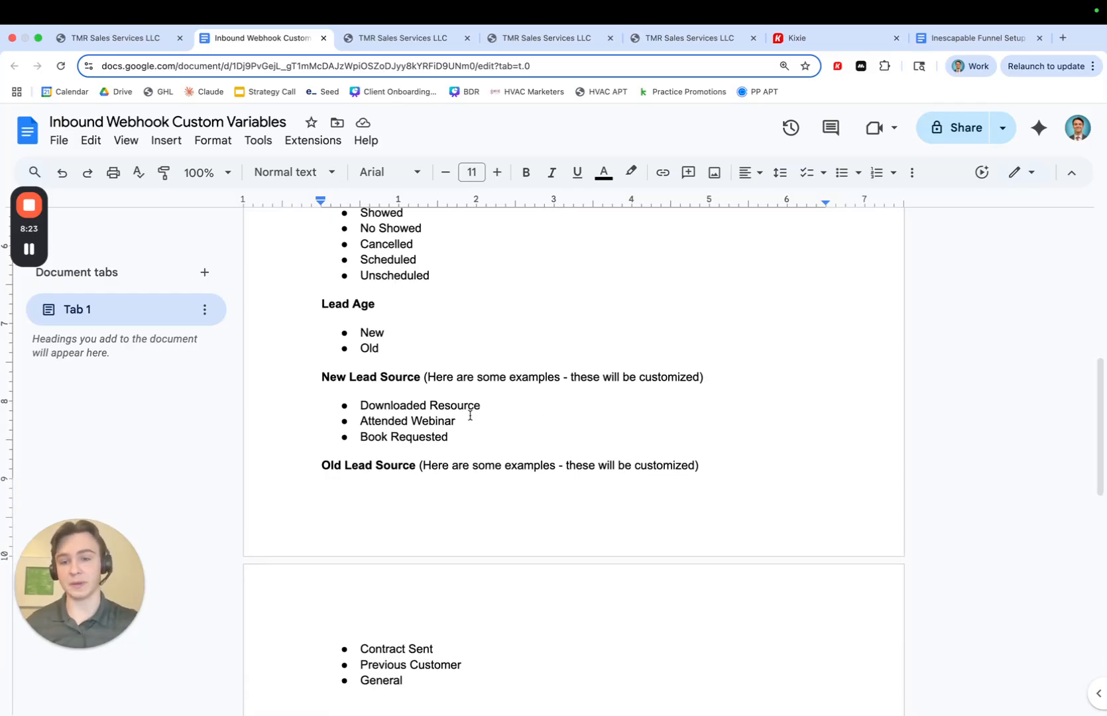
- Highlight the Downloaded Resource example under New Lead Source, then scroll back up to the top of the field list
click(460, 438)
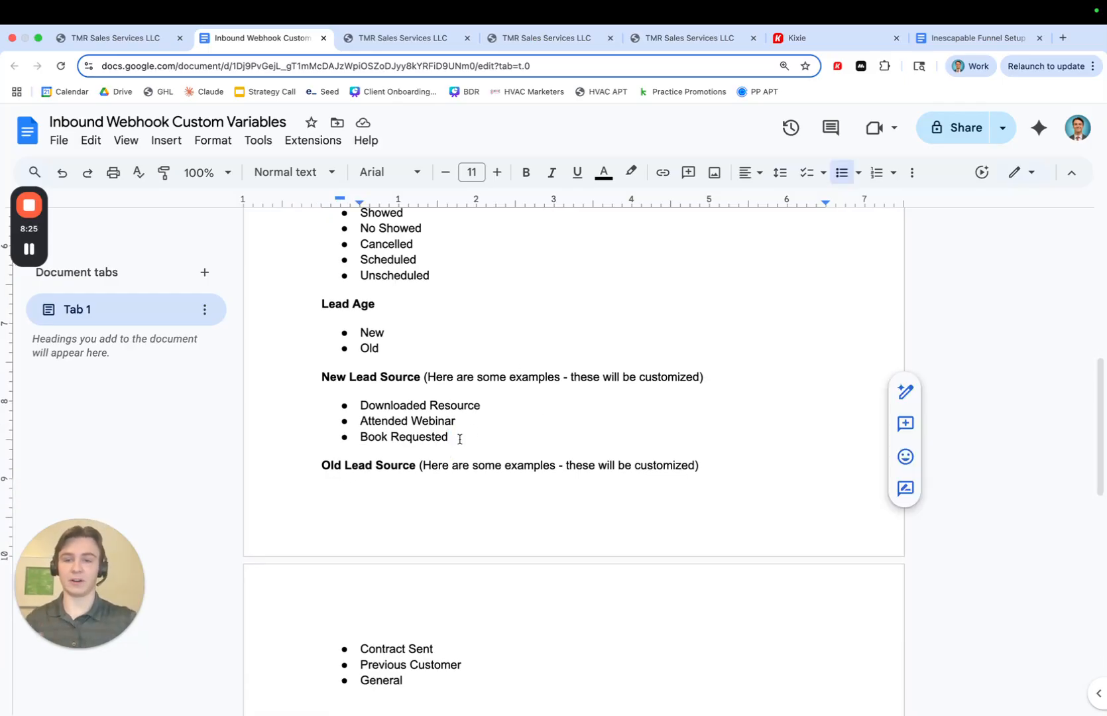
click(364, 405)
drag(485, 407, 373, 406)
click(419, 407)
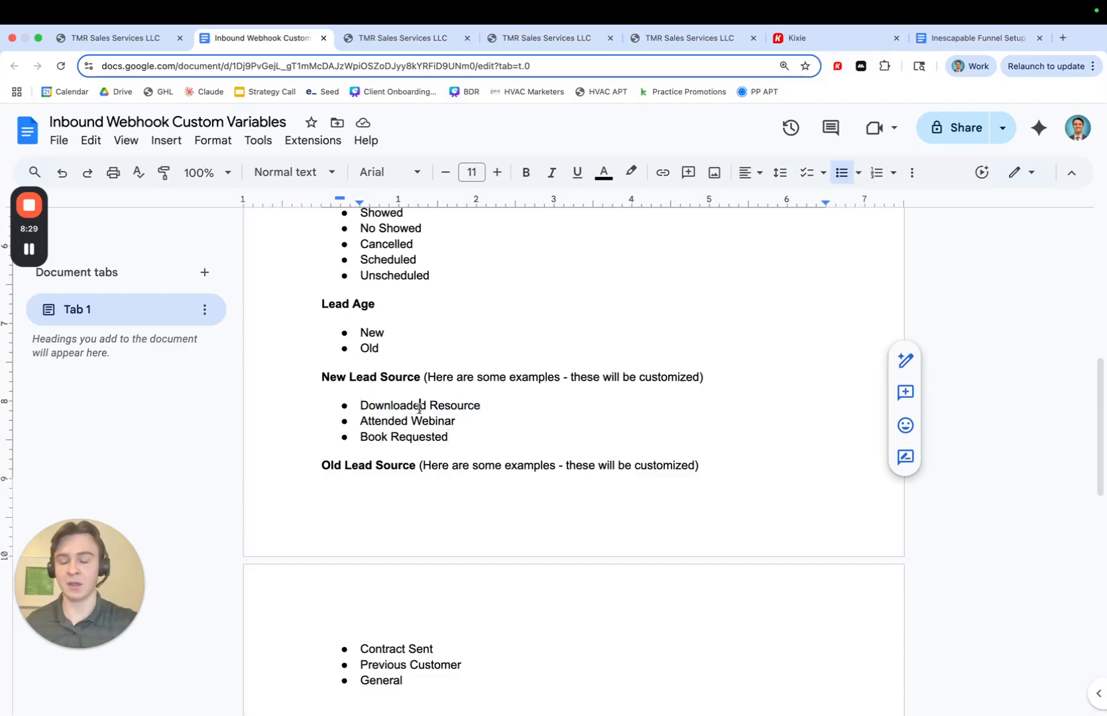
scroll(455, 432, down, 1)
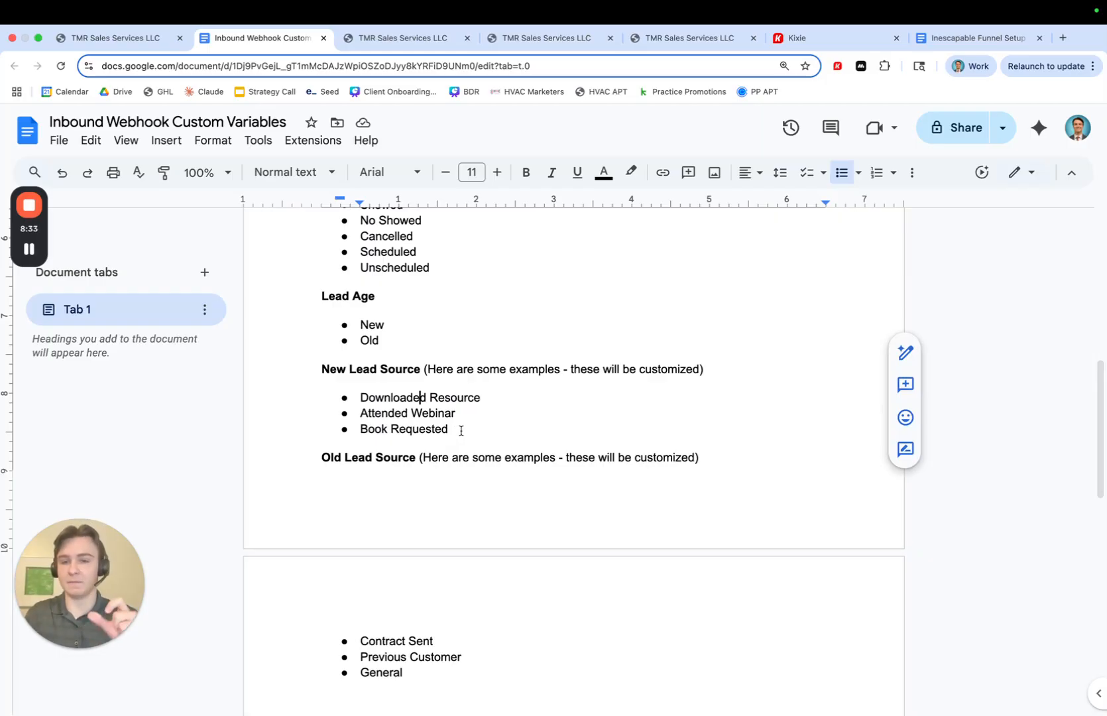
scroll(517, 396, down, 1)
scroll(518, 396, up, 5)
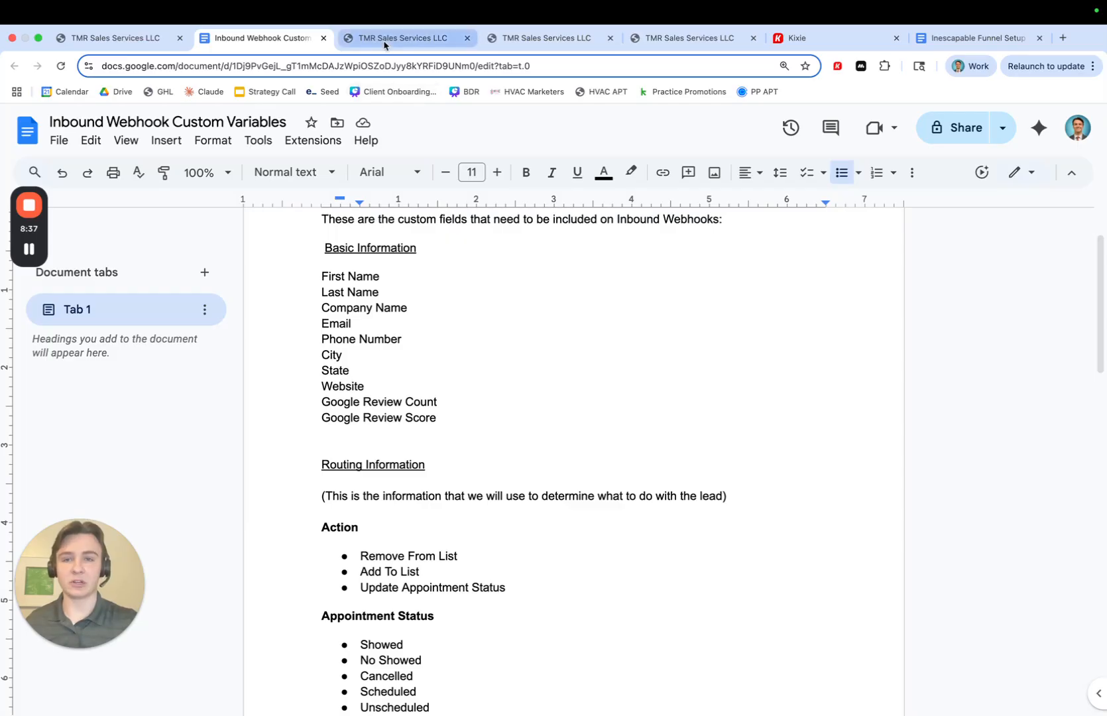
- Switch to the GoHighLevel custom fields settings and open the Inescapable Funnel folder in the Folders view
click(388, 39)
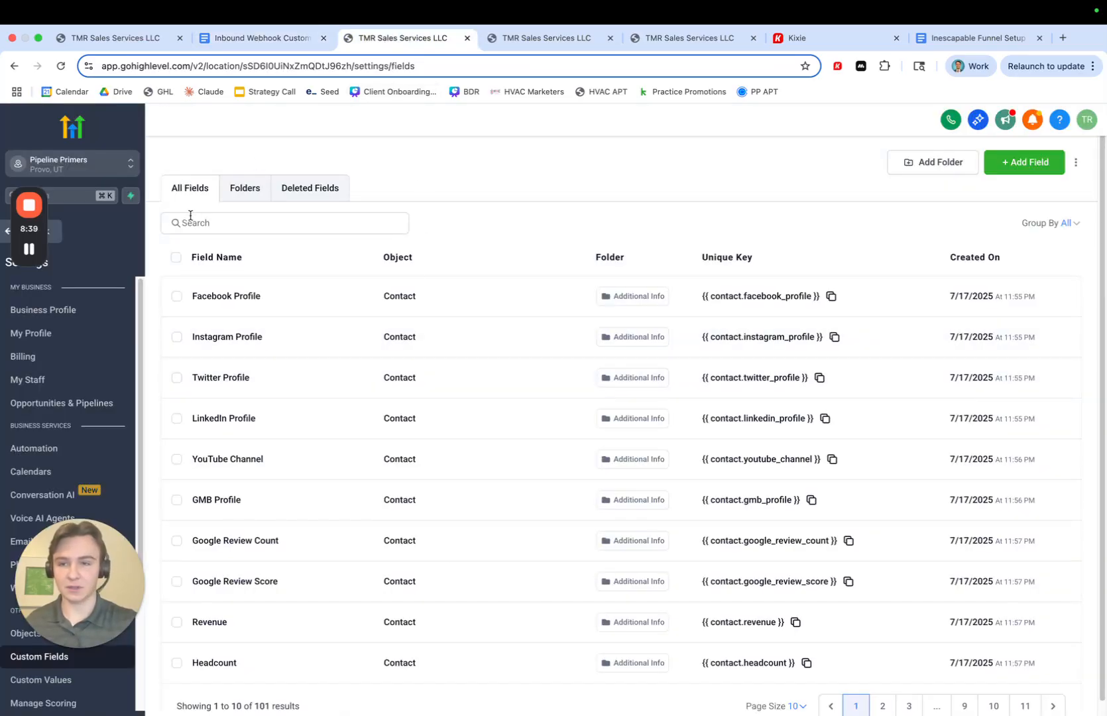
click(248, 192)
drag(84, 554, 456, 163)
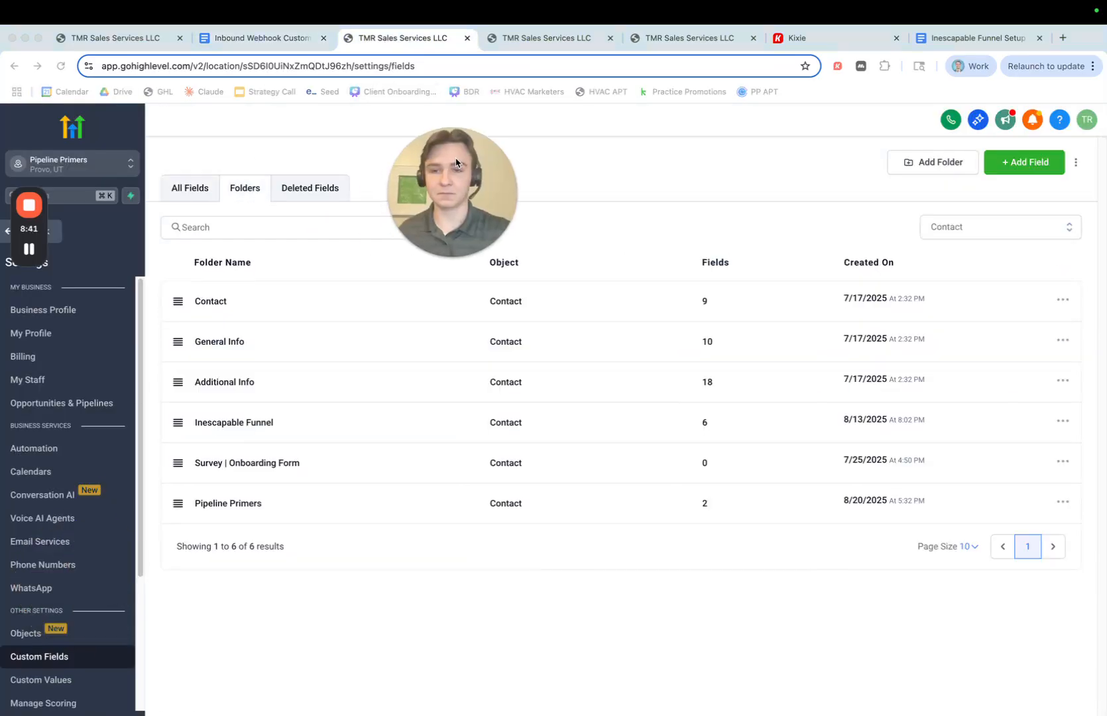
click(218, 503)
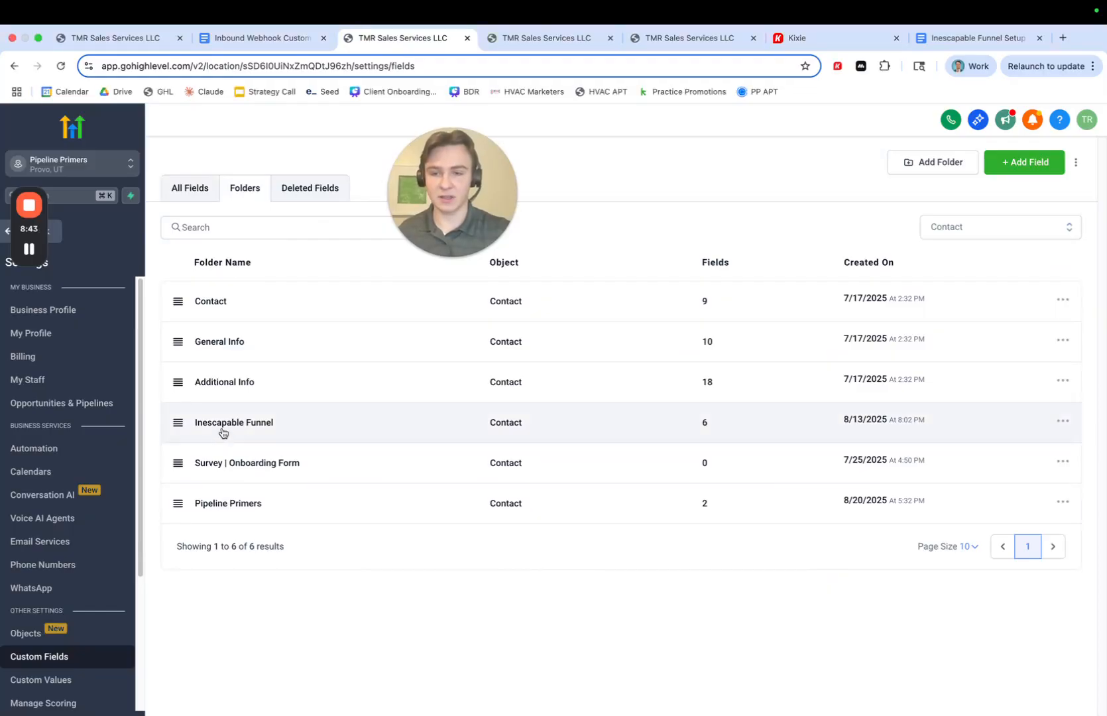
click(225, 430)
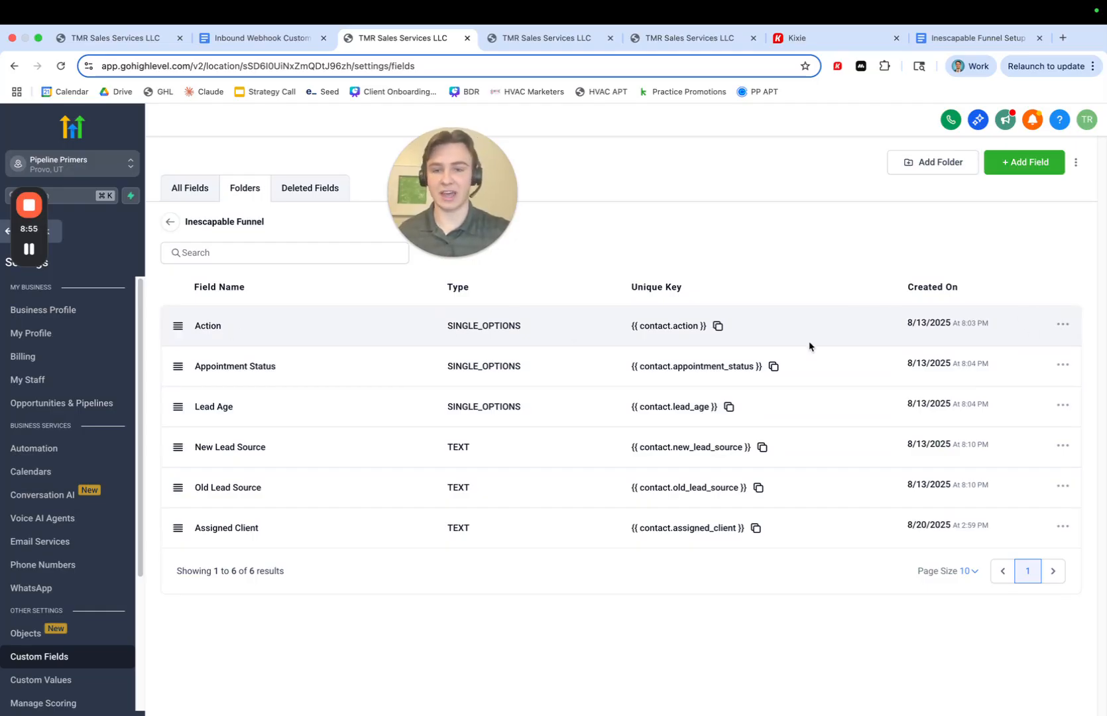
- Open the Action custom field's edit dialog to review its dropdown options, then close it without saving
click(1062, 324)
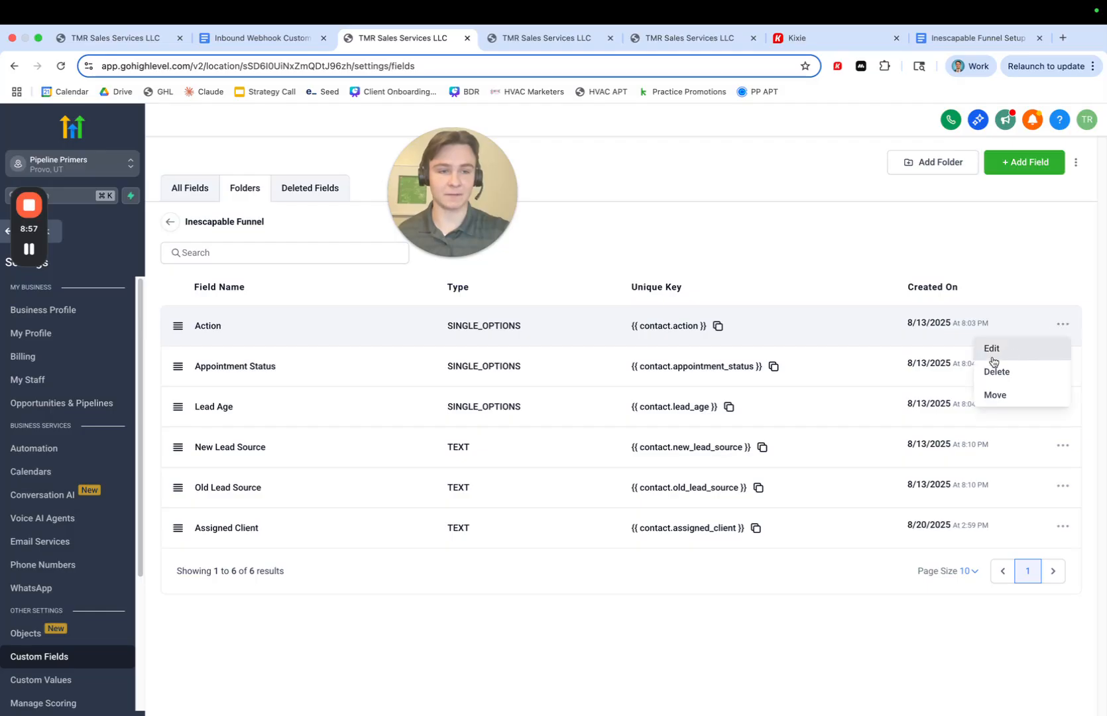
click(989, 347)
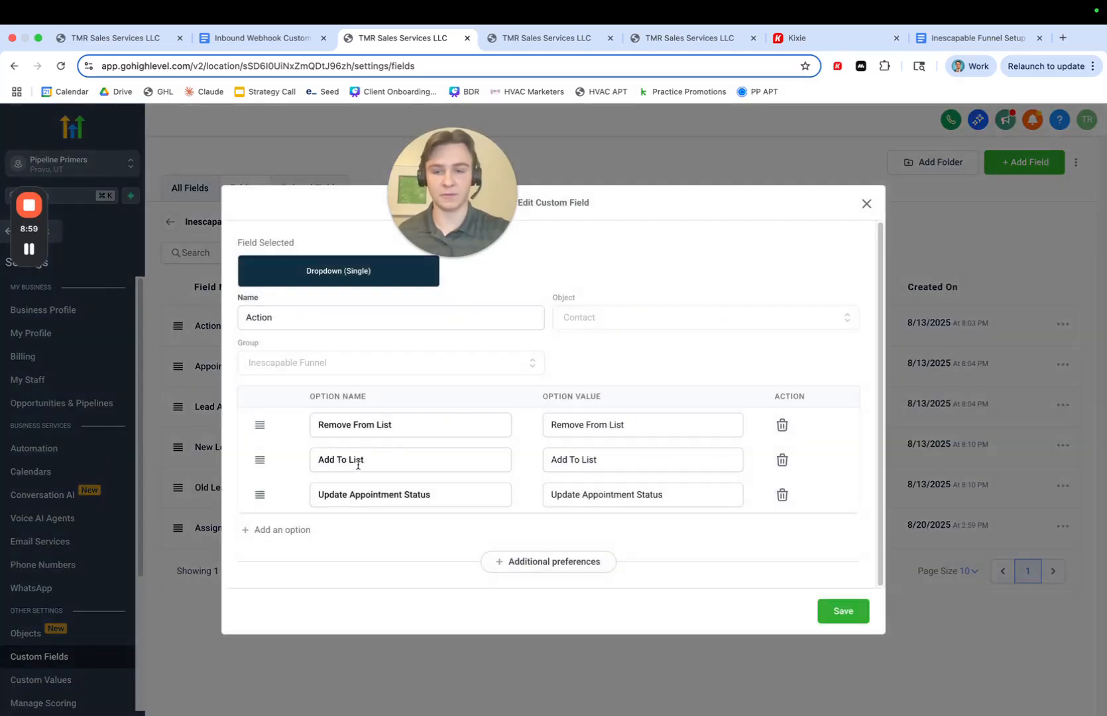
click(868, 204)
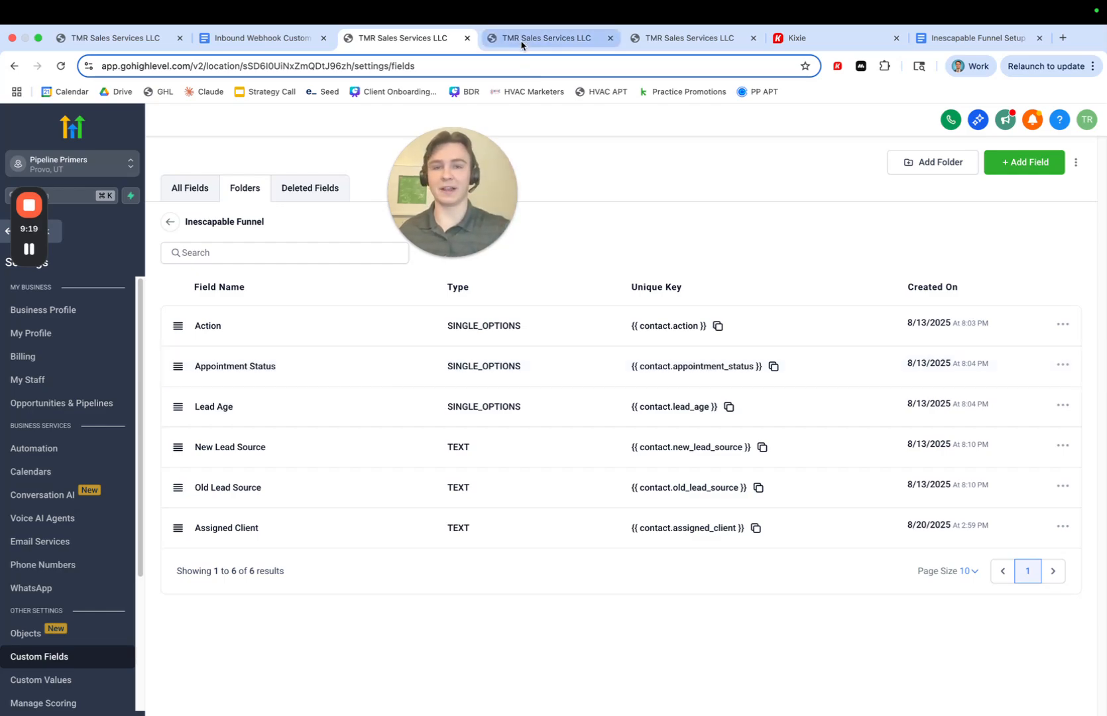
- Switch from the strategy call workflow tab to the Inbound Sorter flowchart overview slide
click(545, 38)
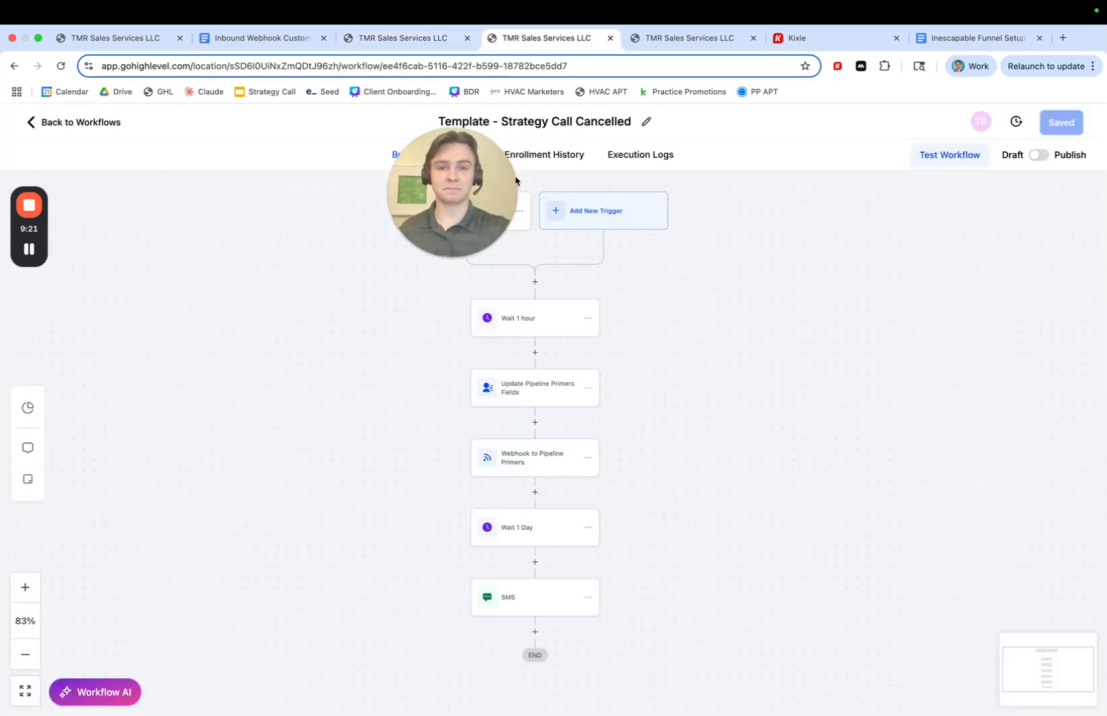
key(ctrl+Left)
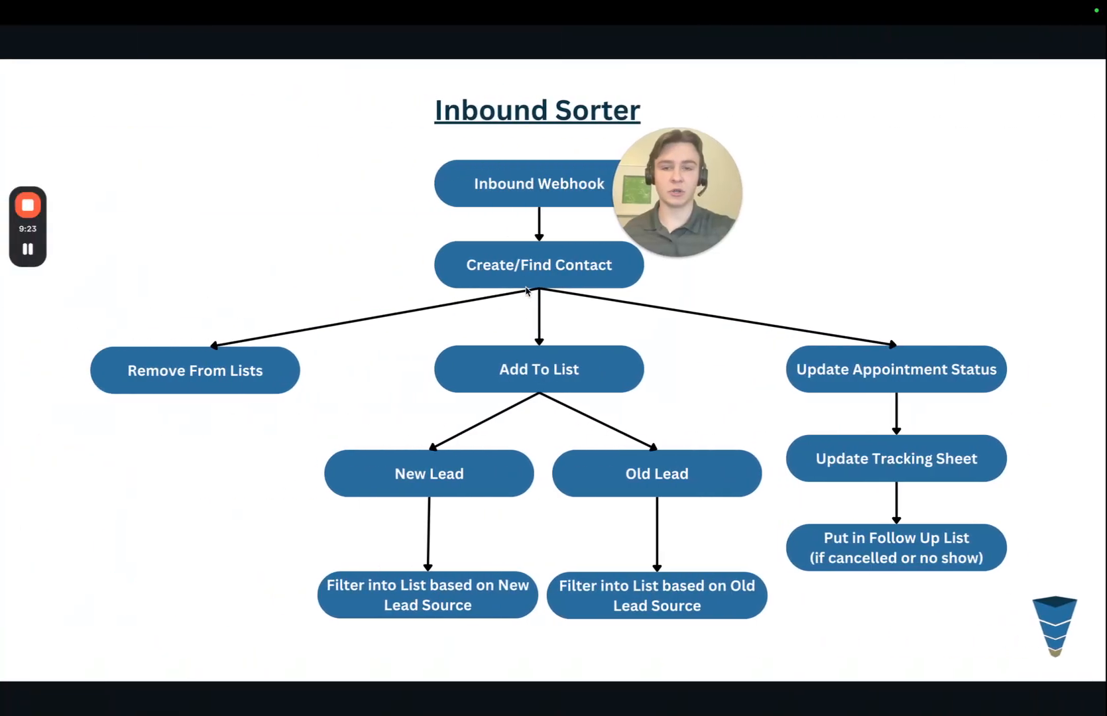
drag(647, 194, 983, 145)
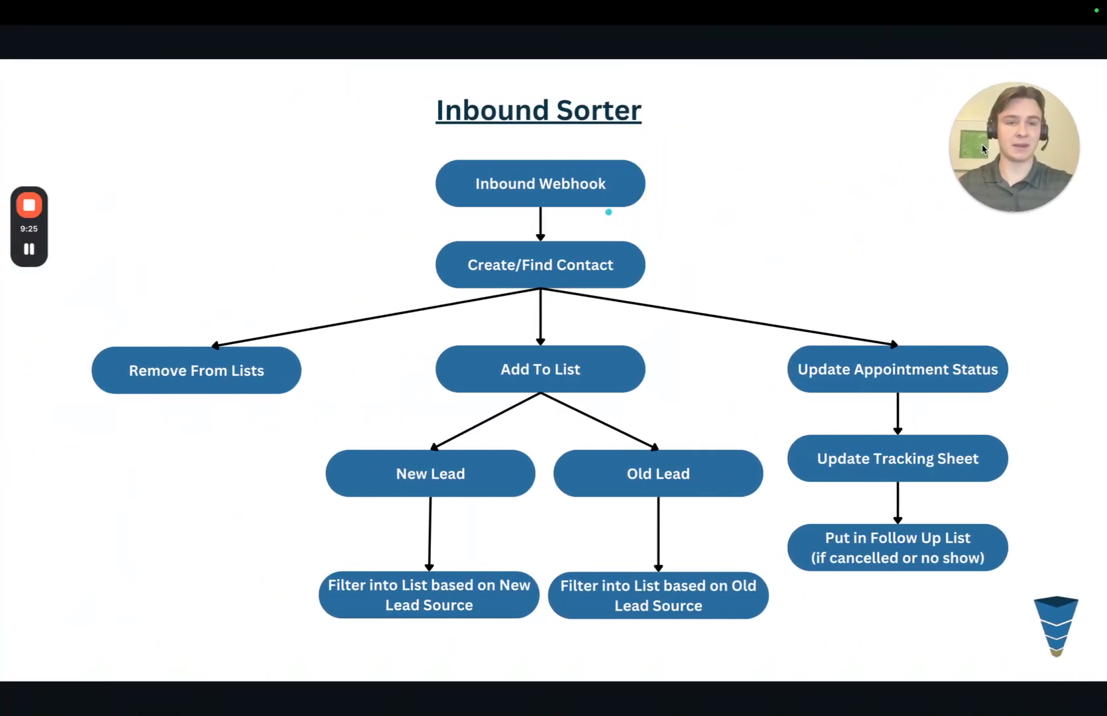
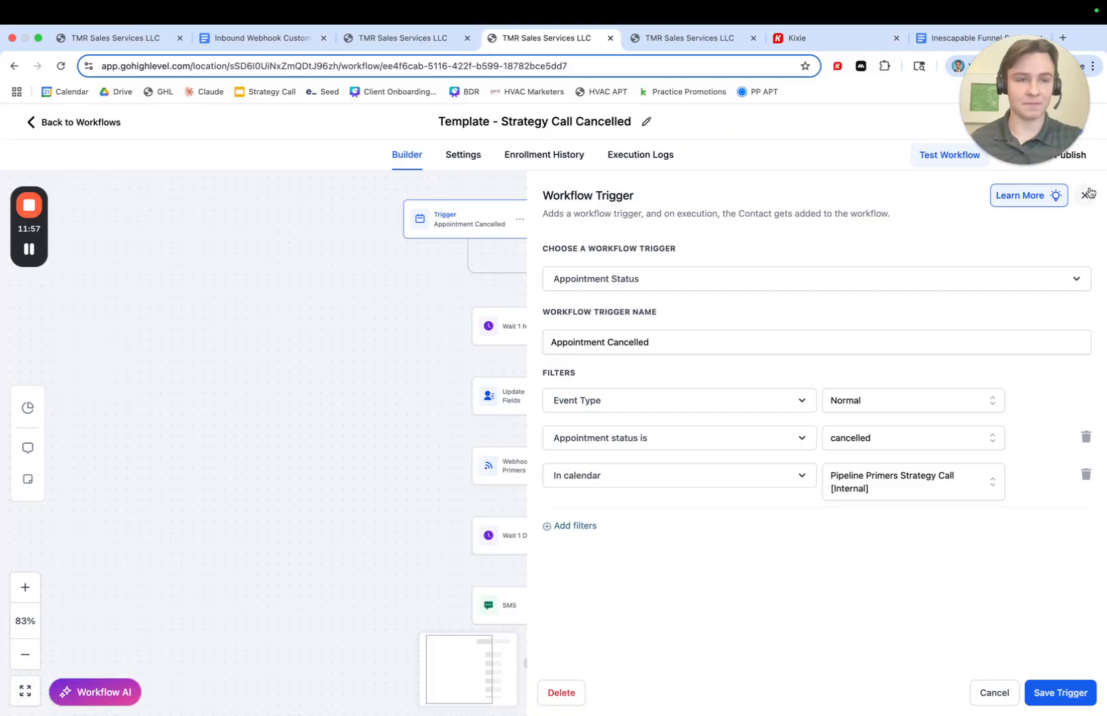
- Add a new Appointment Status workflow trigger
click(653, 227)
click(774, 257)
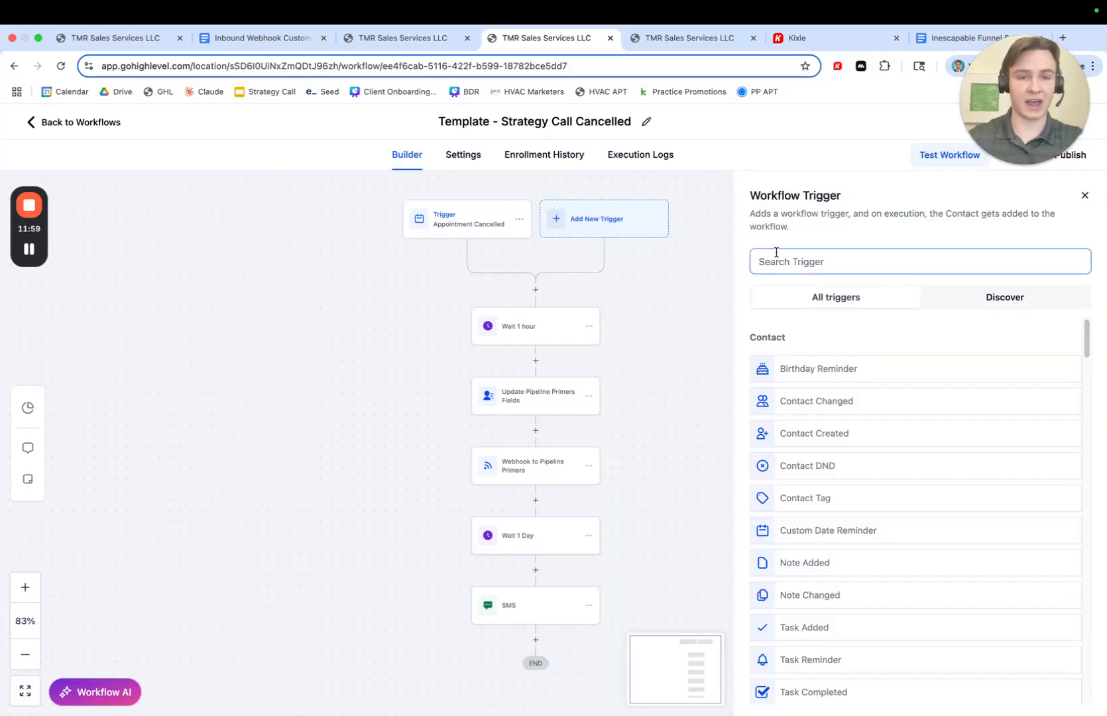
text(appoint)
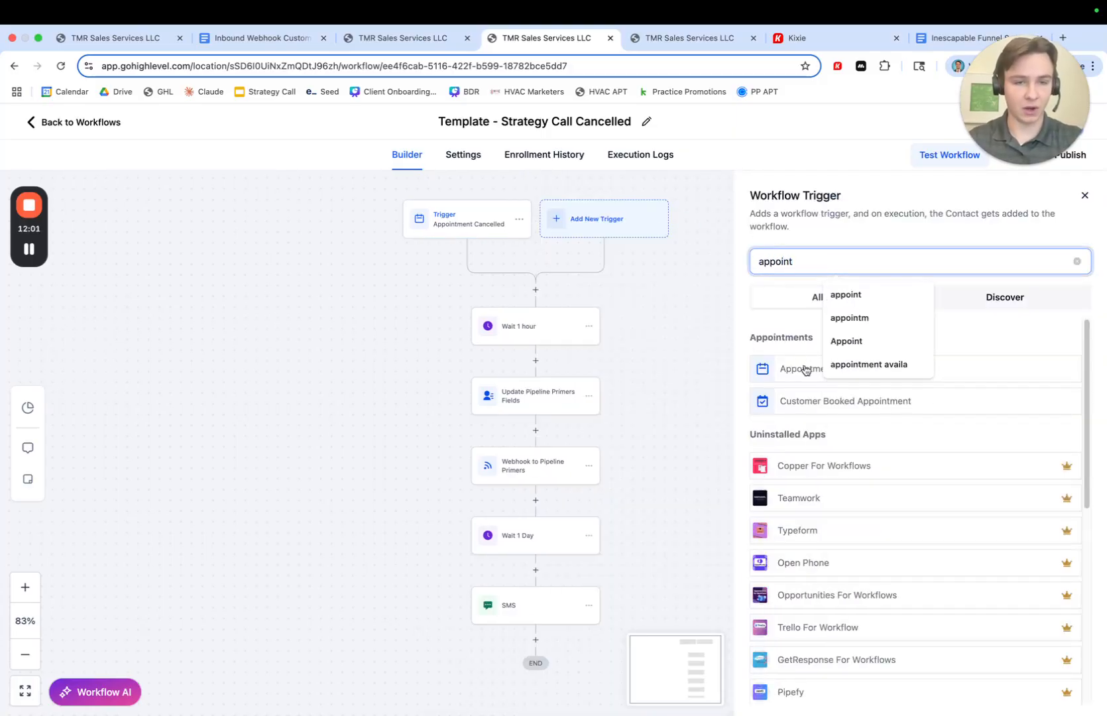
click(804, 373)
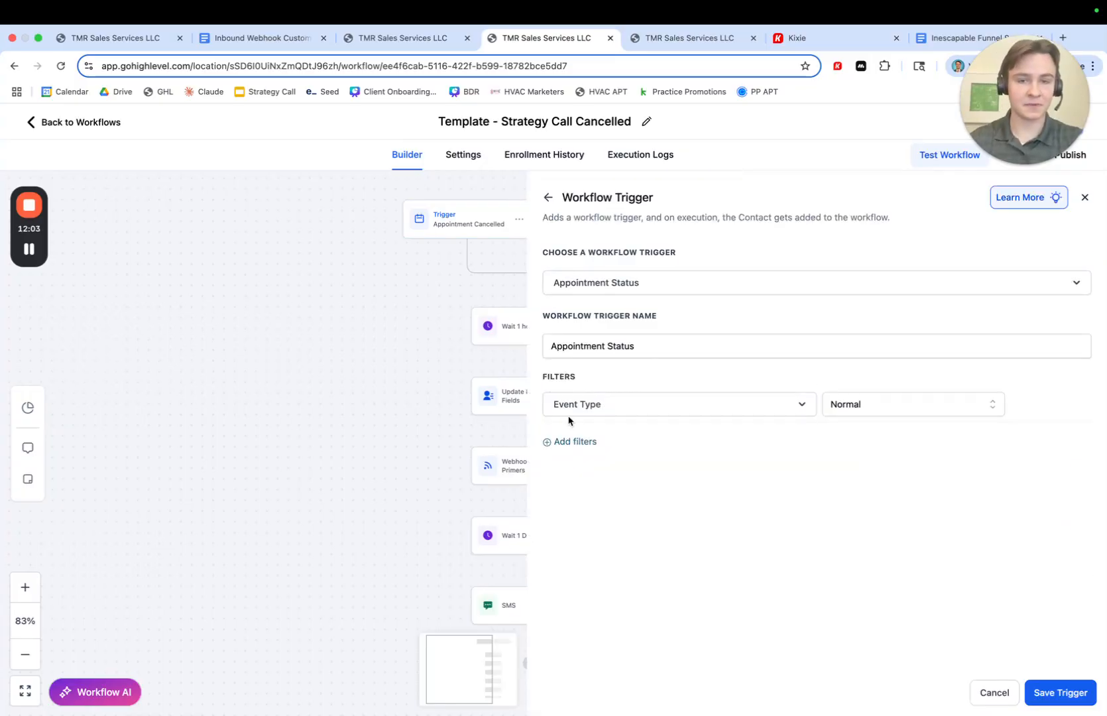
- Add an In calendar filter to the trigger set to Pipeline Primers Strategy Call [Internal]
click(570, 441)
click(588, 444)
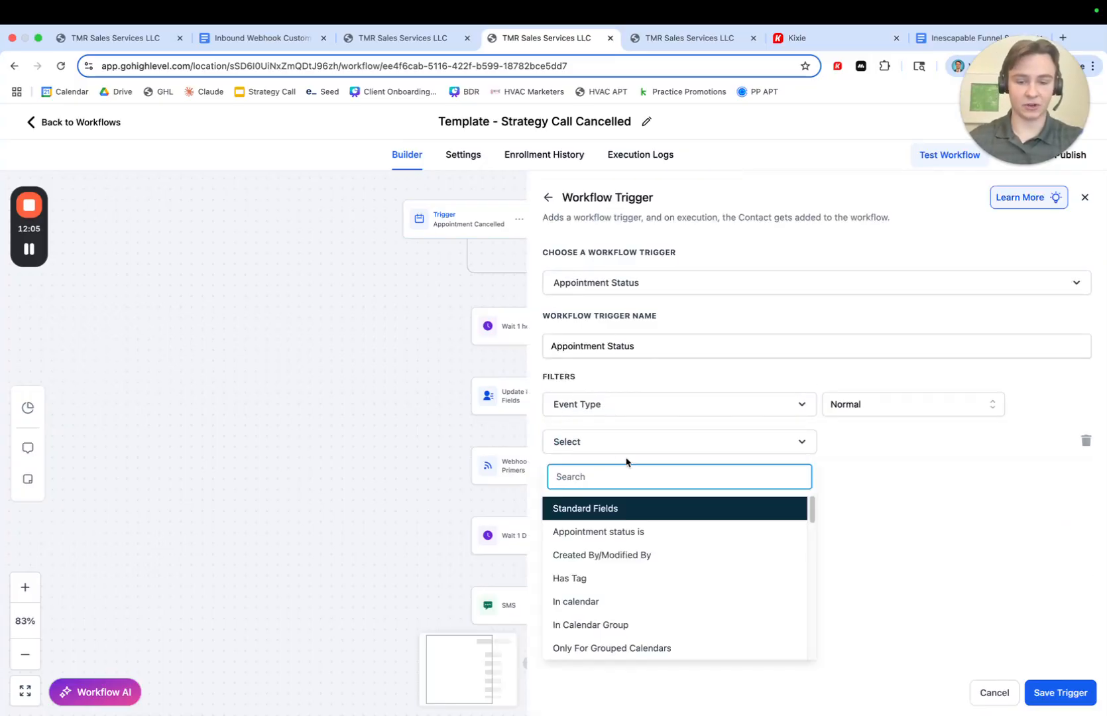
text(in cal)
click(573, 534)
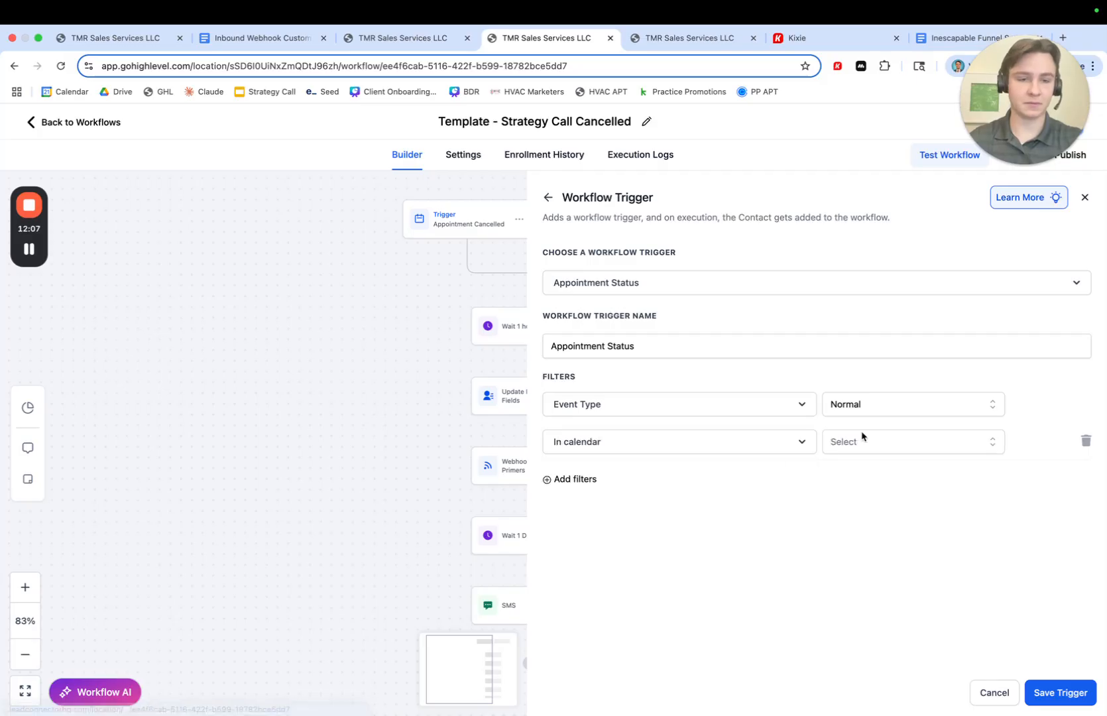
click(852, 441)
text(stra)
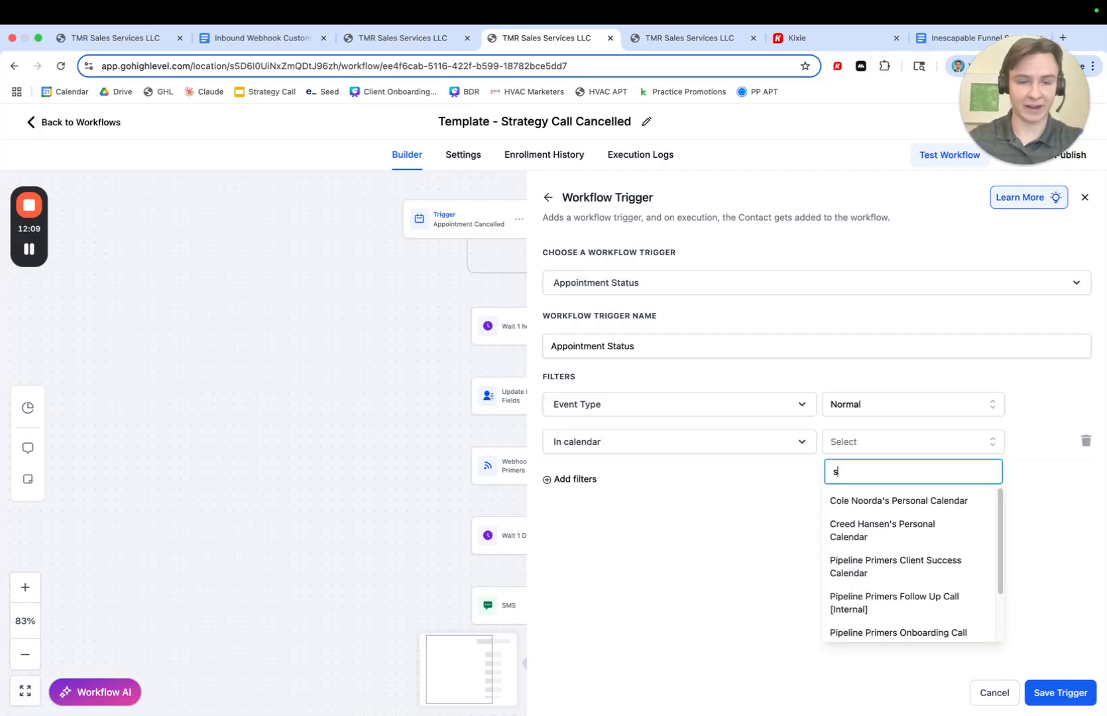
click(851, 537)
- Add an Appointment status is cancelled filter, then close the trigger panel and discard the changes
click(585, 491)
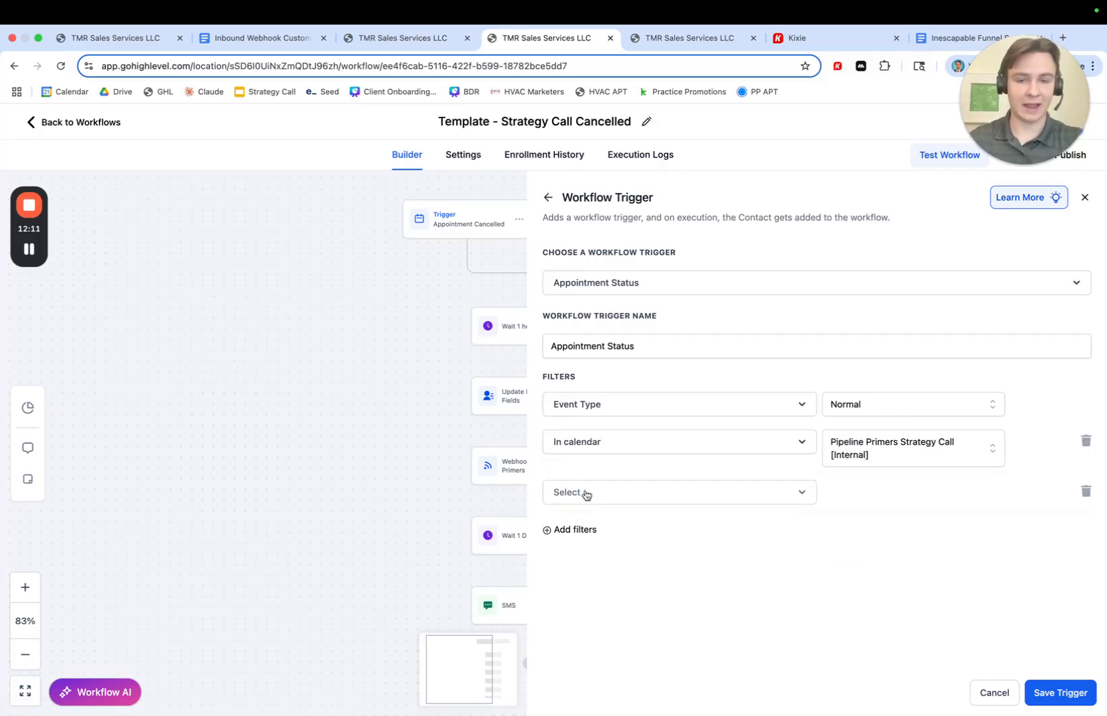
click(587, 493)
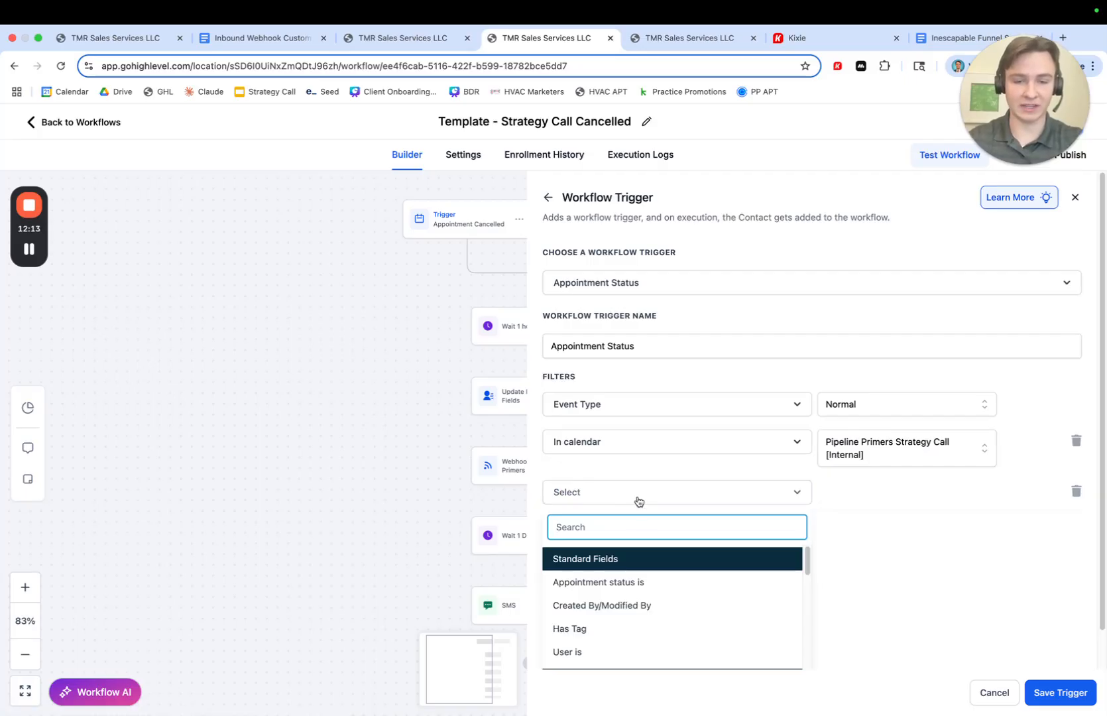
click(606, 582)
click(870, 493)
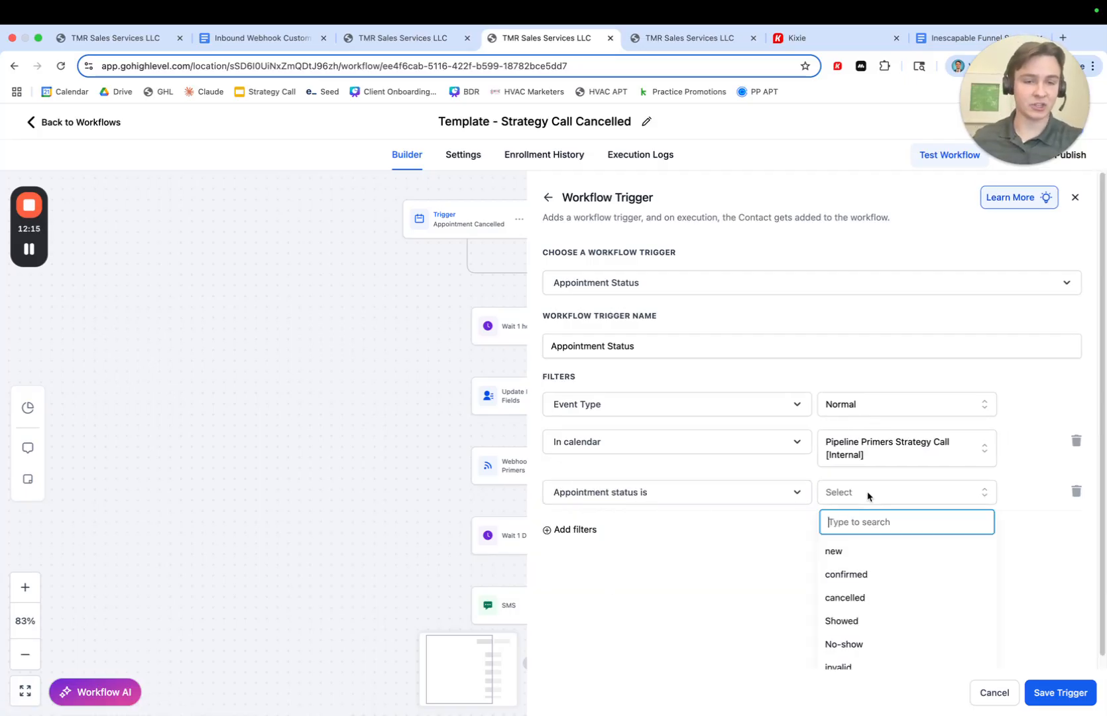
scroll(855, 618, down, 1)
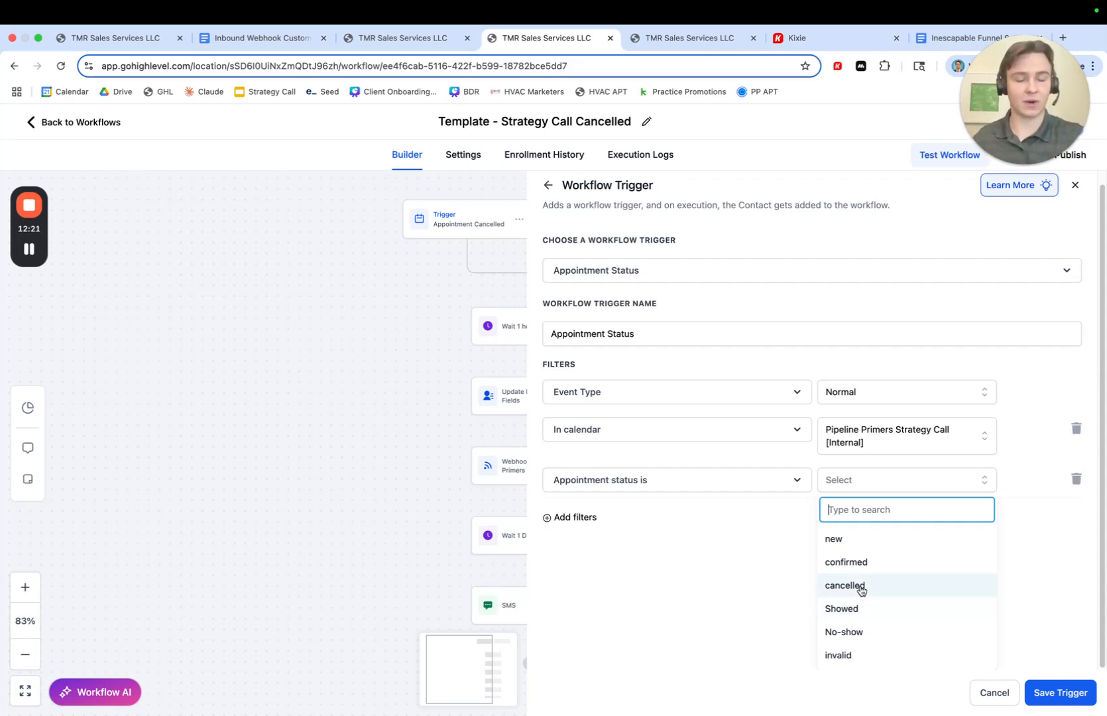
click(851, 584)
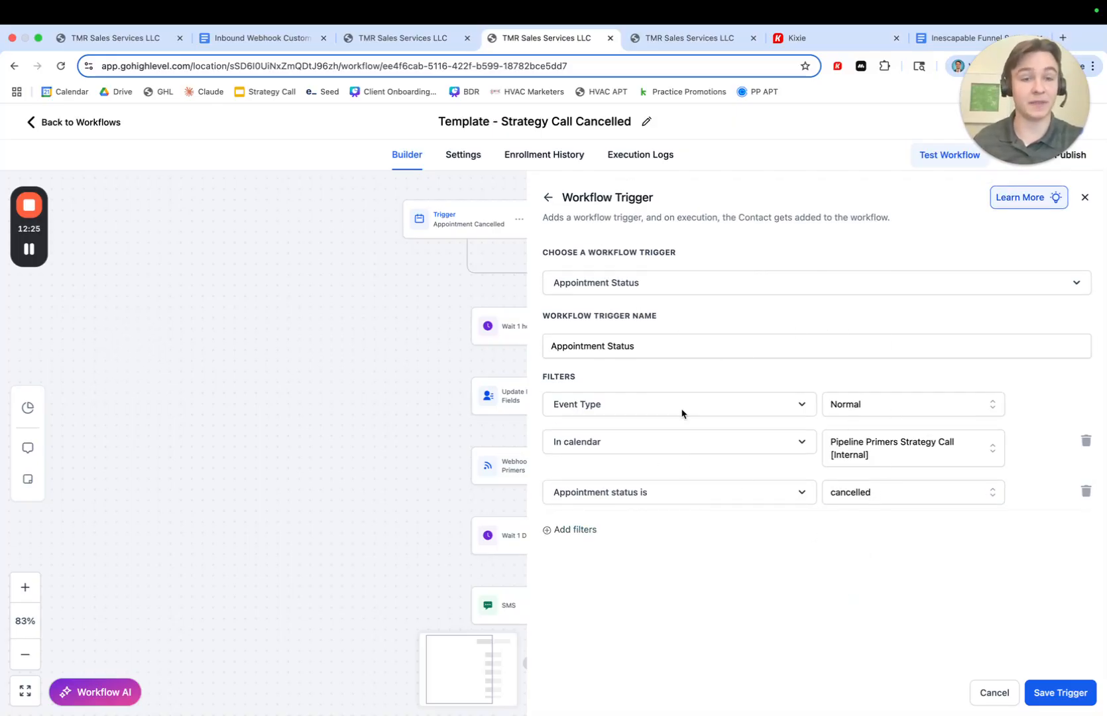
click(1084, 196)
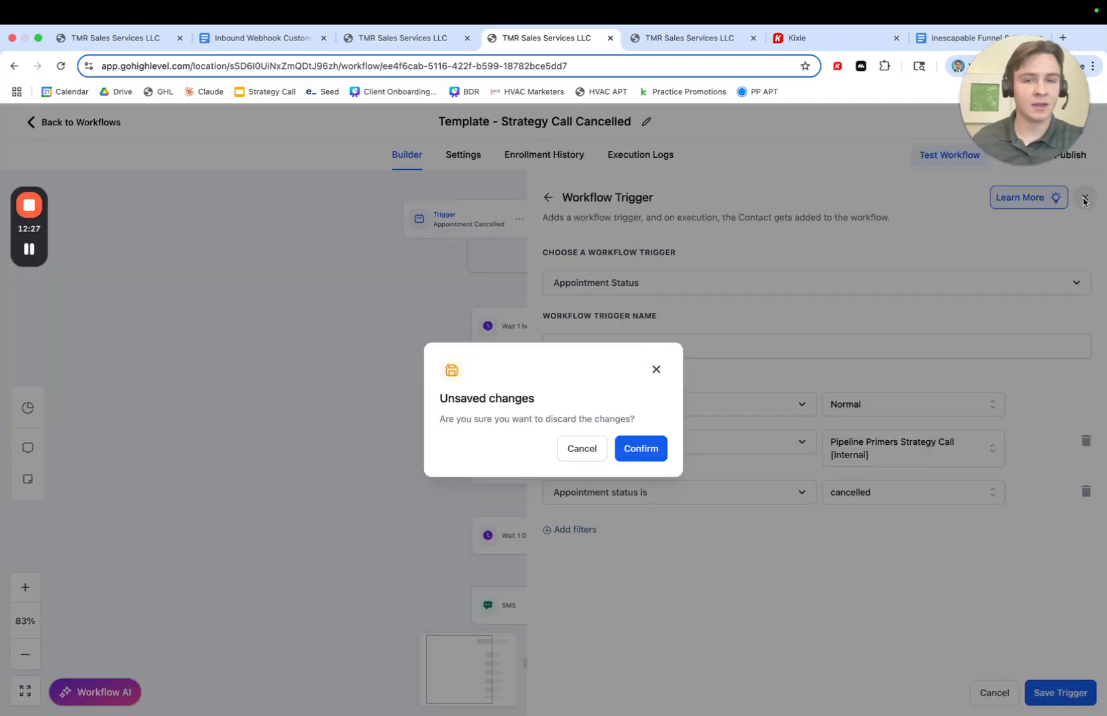
click(638, 456)
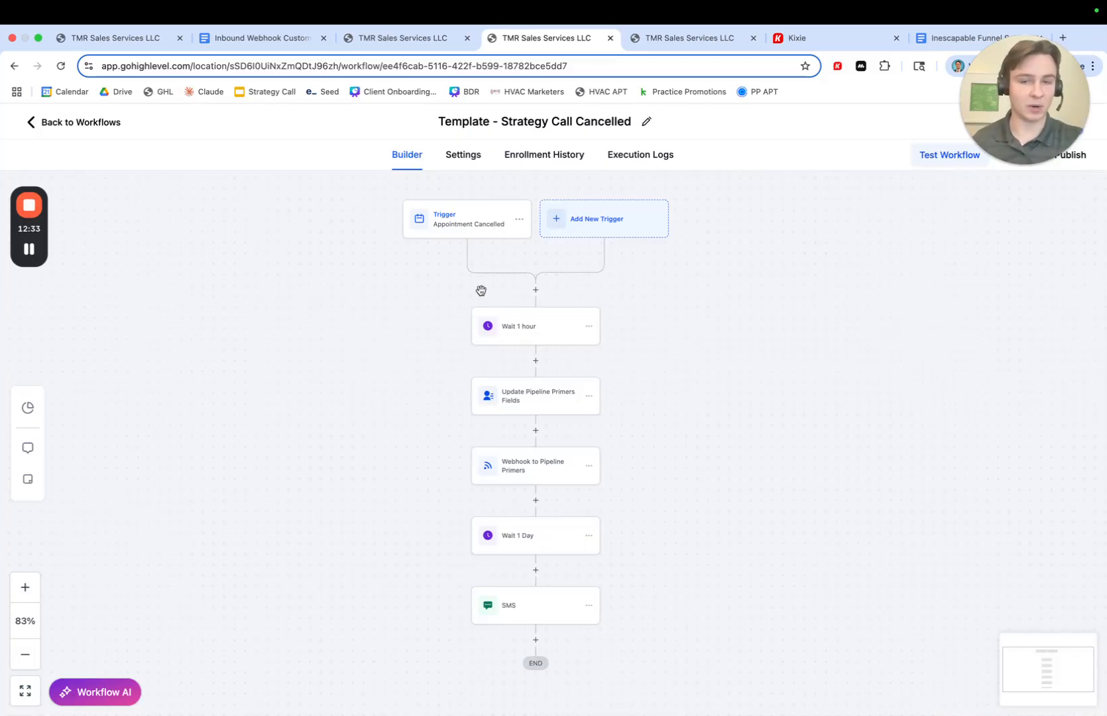
- Open the Update Pipeline Primers Fields action to review its field updates, then close it
scroll(544, 328, down, 1)
click(516, 383)
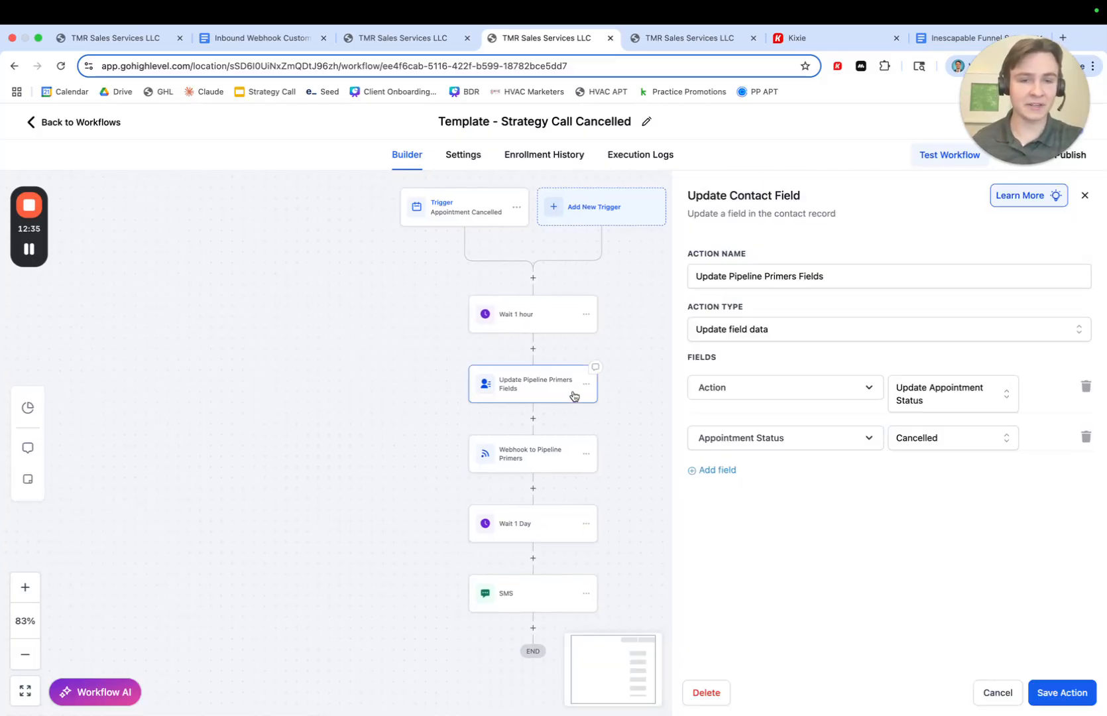
scroll(590, 391, right, 1)
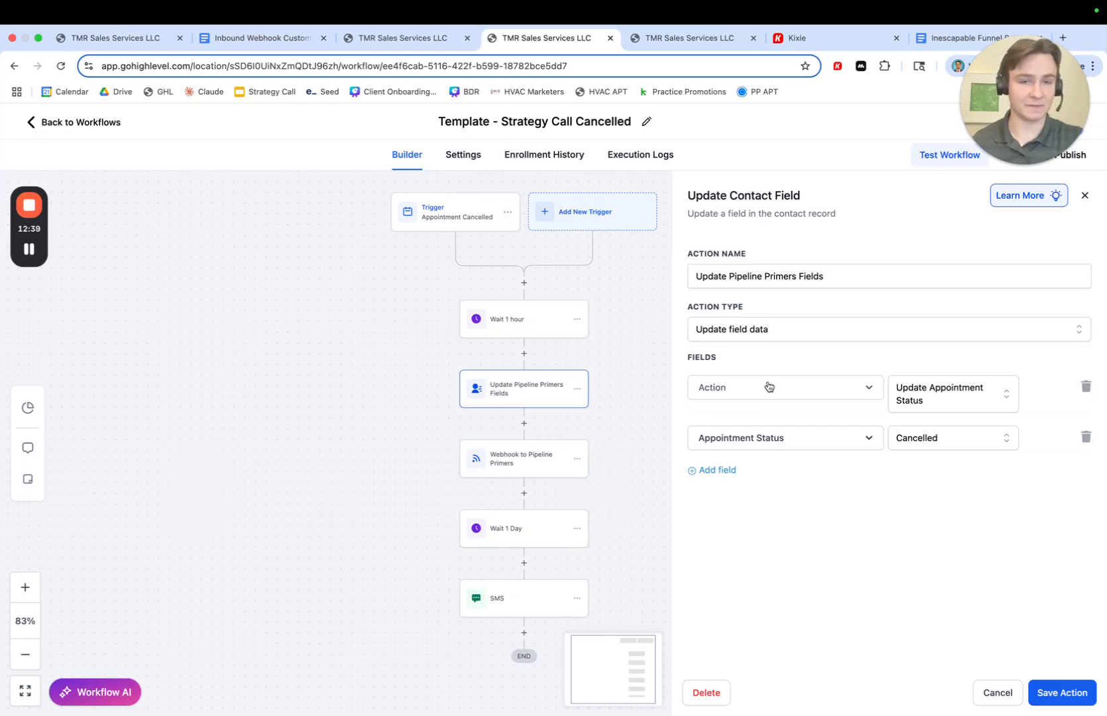
click(1085, 194)
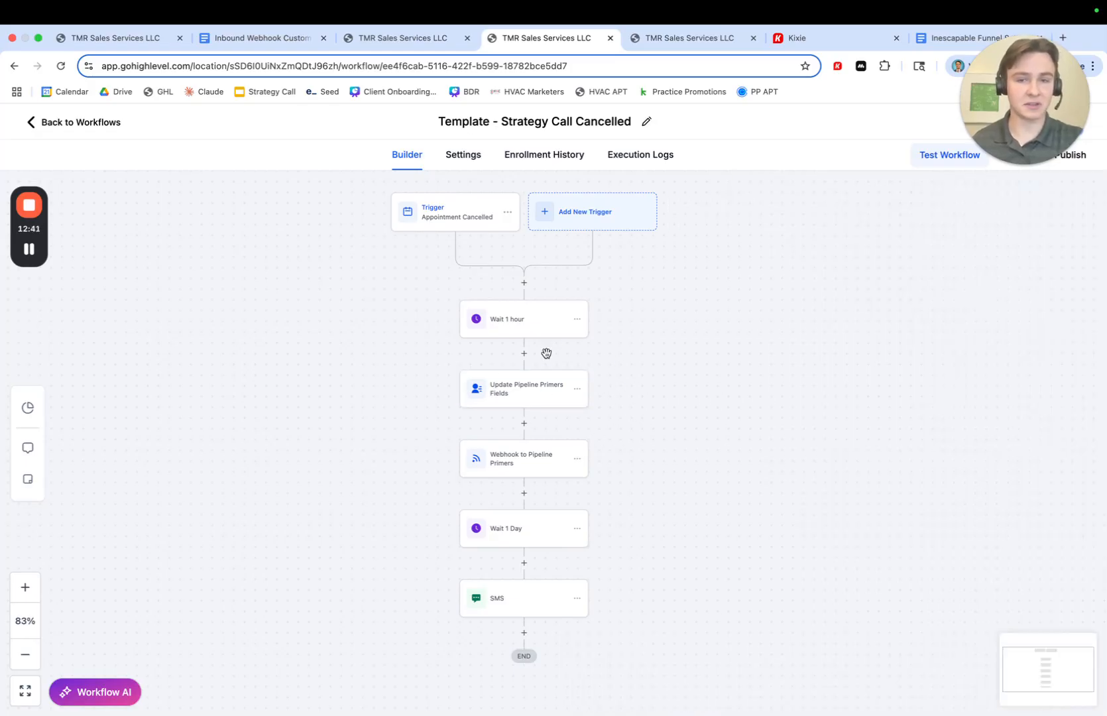
- Insert an Update Contact Field action between Wait 1 hour and Update Pipeline Primers Fields
click(524, 353)
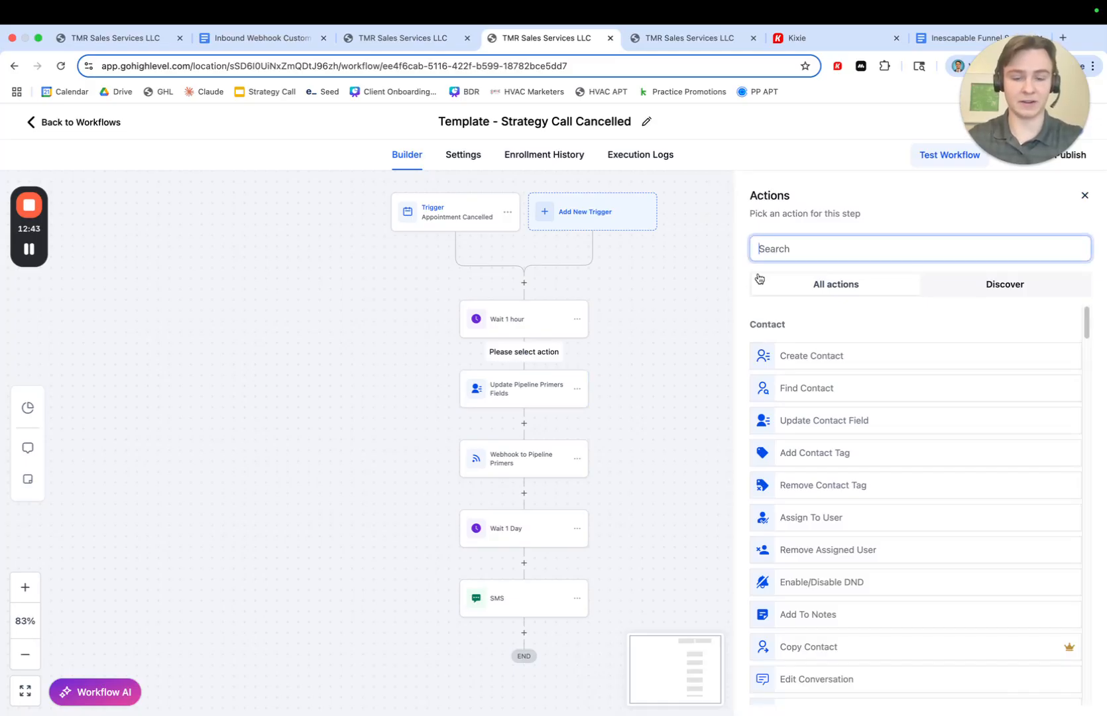
text(update)
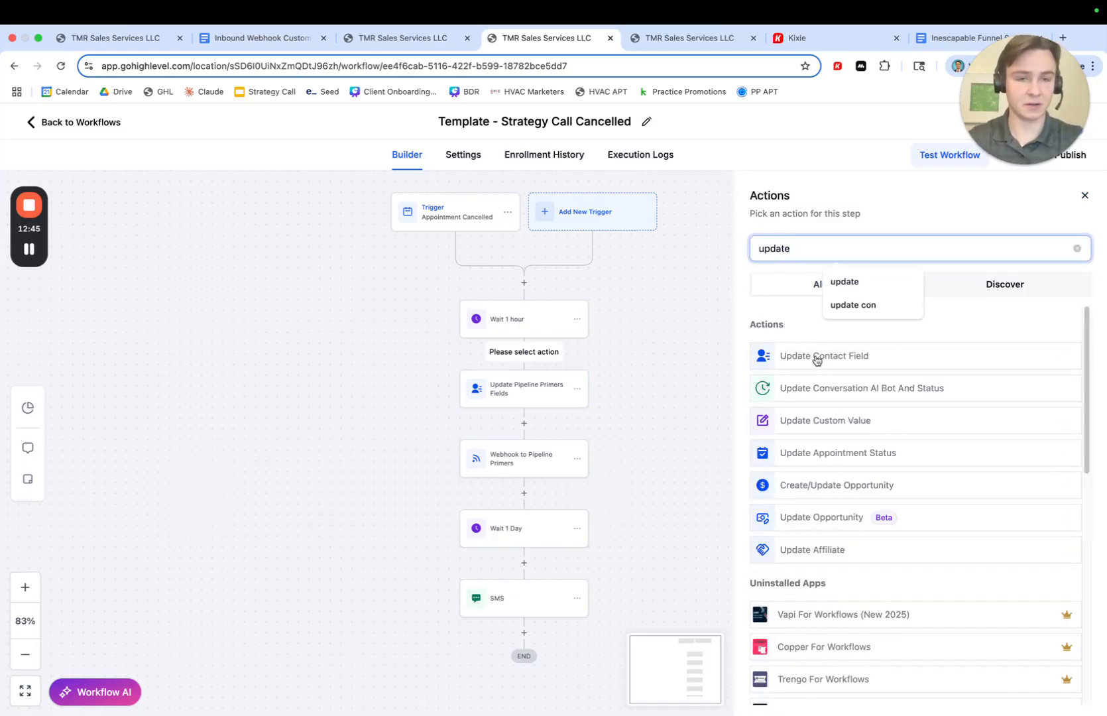
click(822, 356)
- Set the action's Action field to Update Appointment Status
click(716, 369)
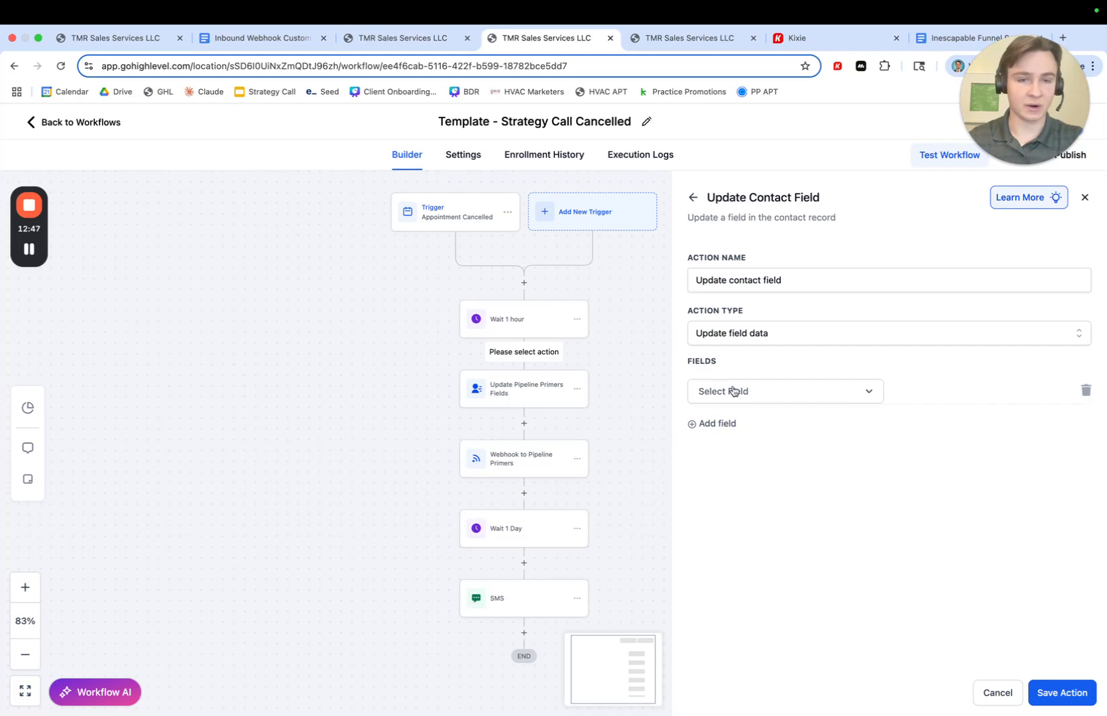
click(738, 391)
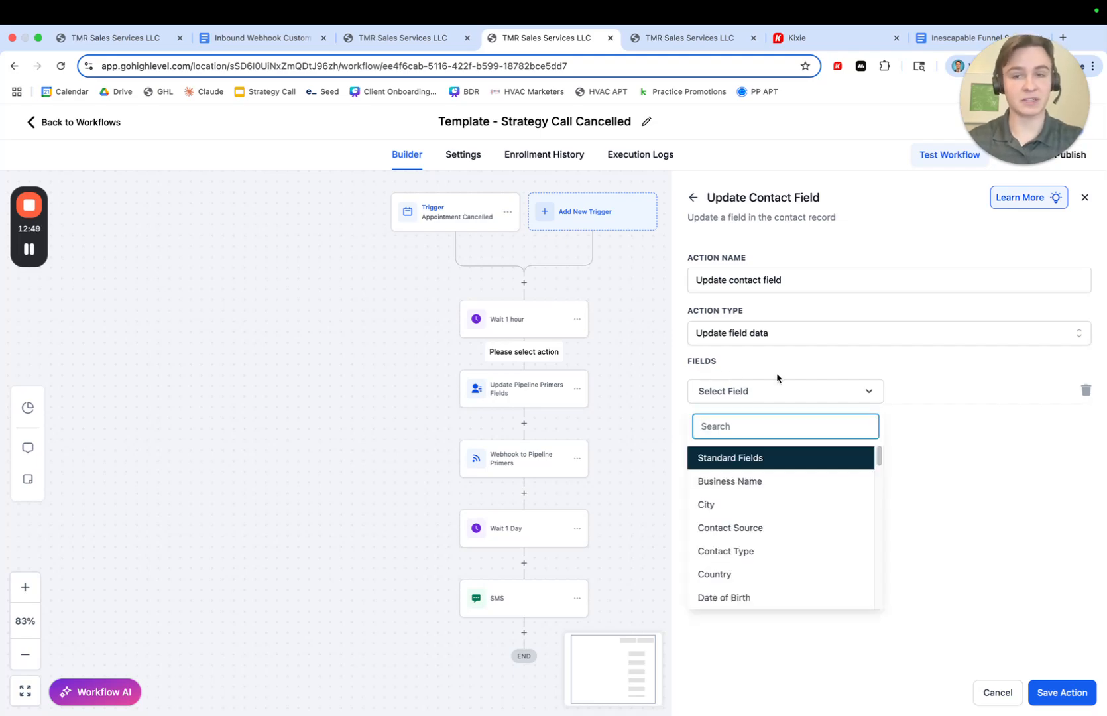
text(action)
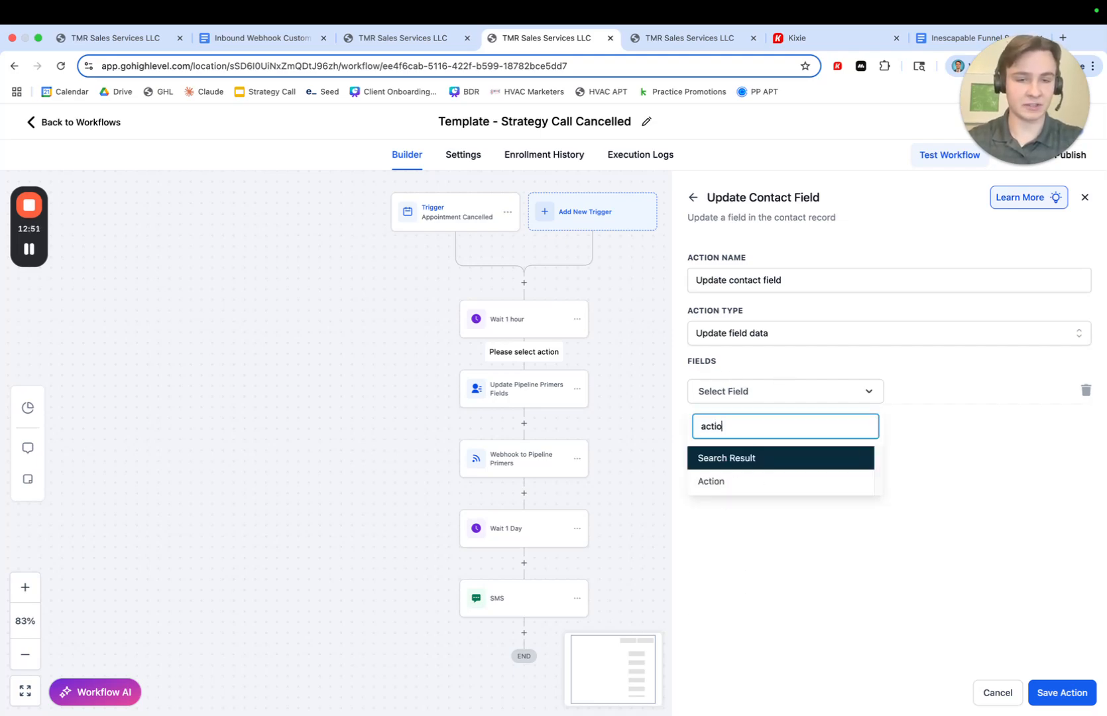
click(718, 482)
click(922, 403)
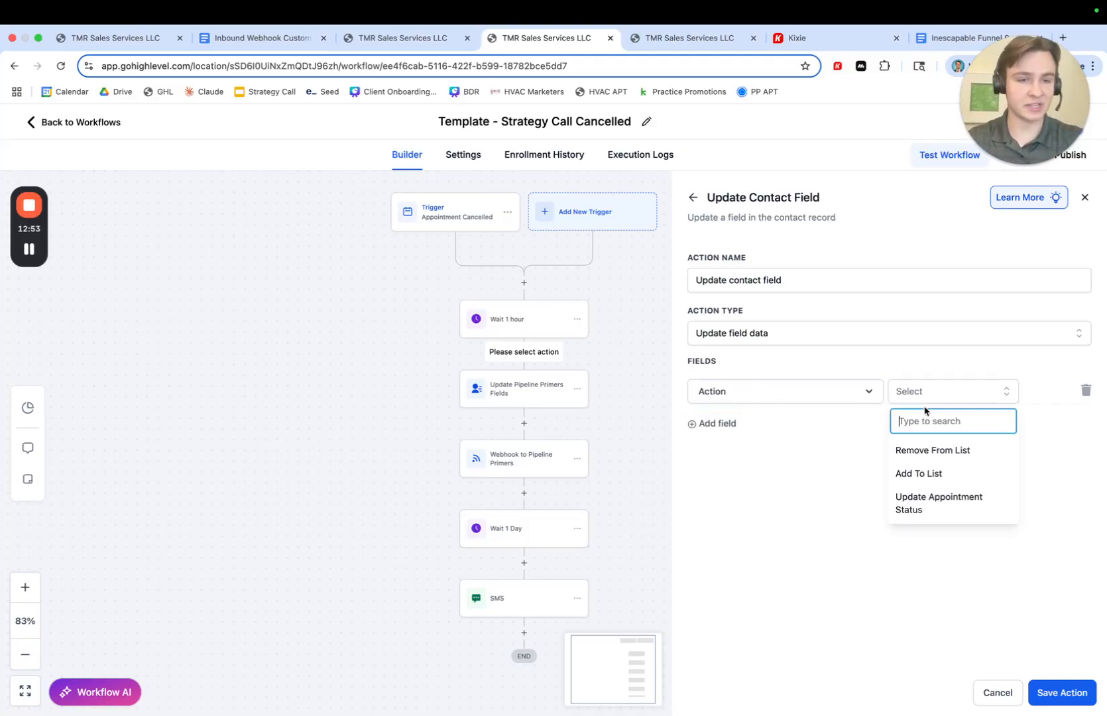
click(927, 519)
- Add an Appointment Status field set to Cancelled, then remove that field again
click(716, 436)
click(728, 442)
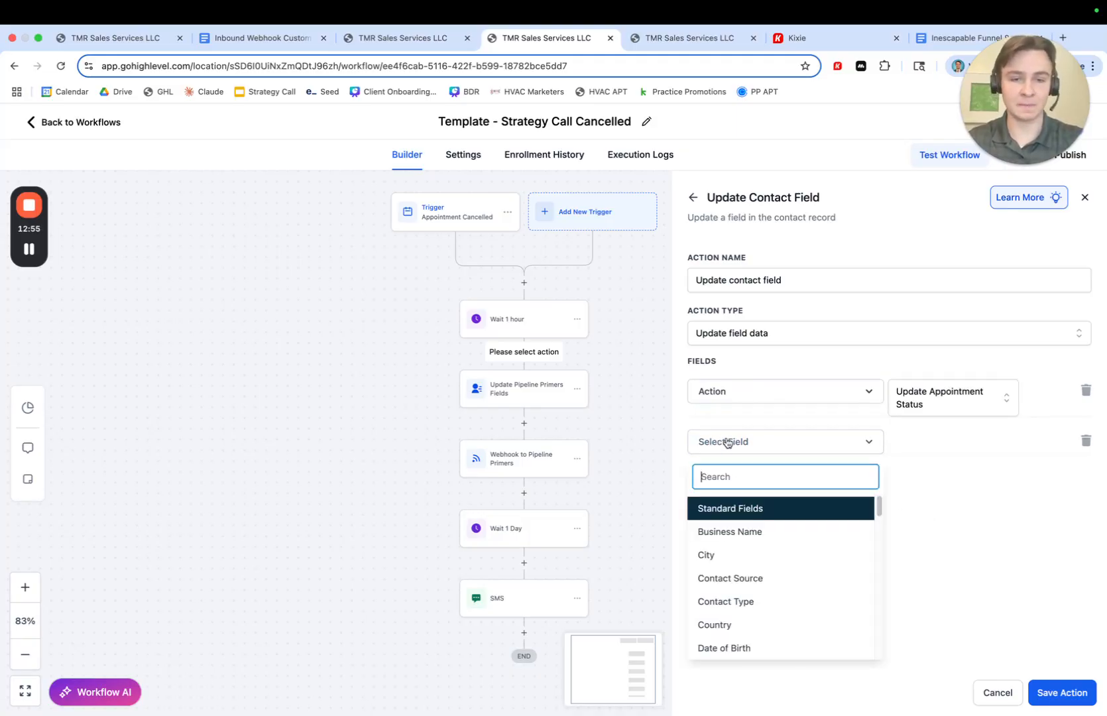
text(apoi)
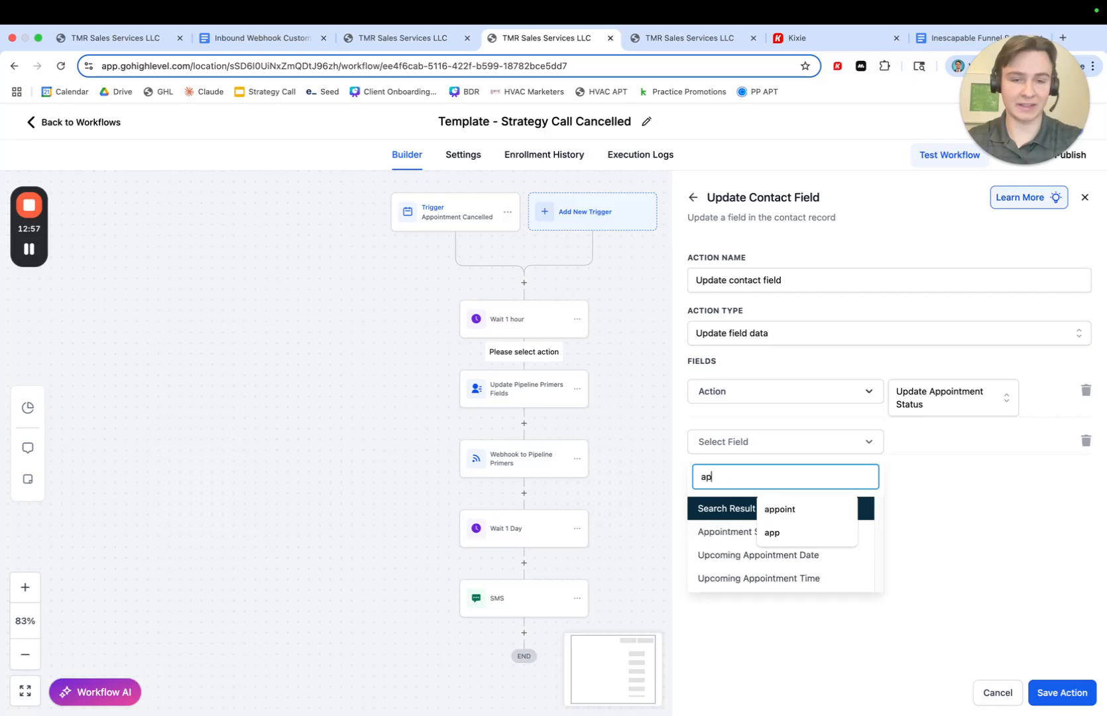
key(BackSpace)
key(BackSpace)
text(p)
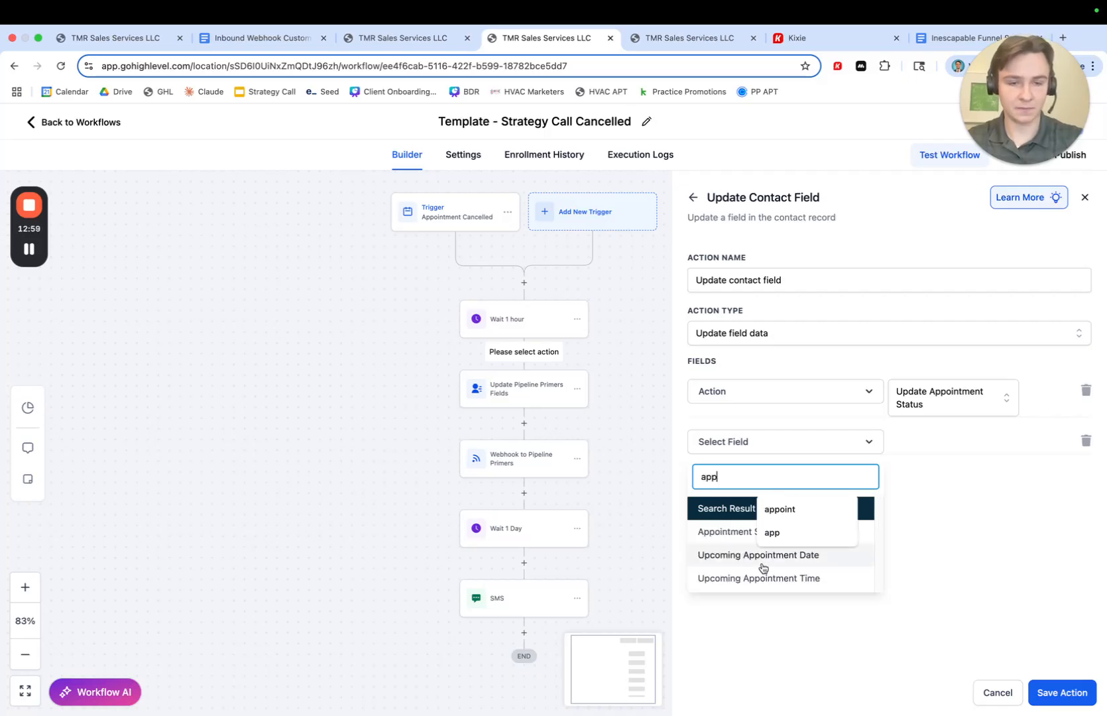
click(711, 529)
click(921, 444)
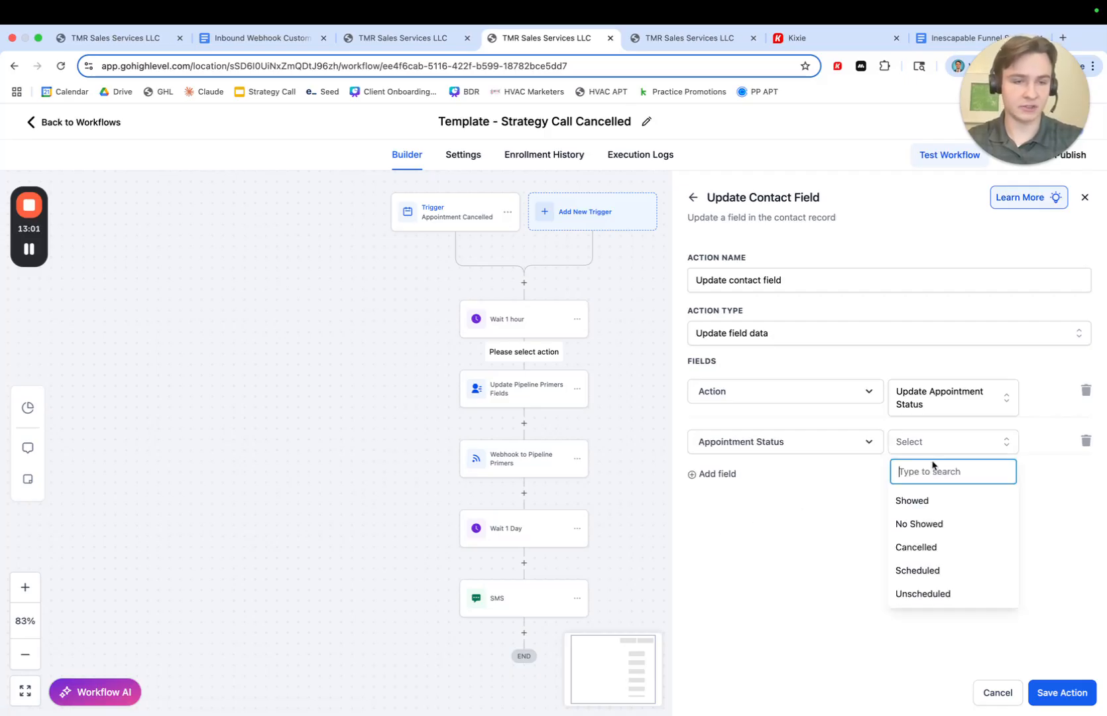
click(923, 549)
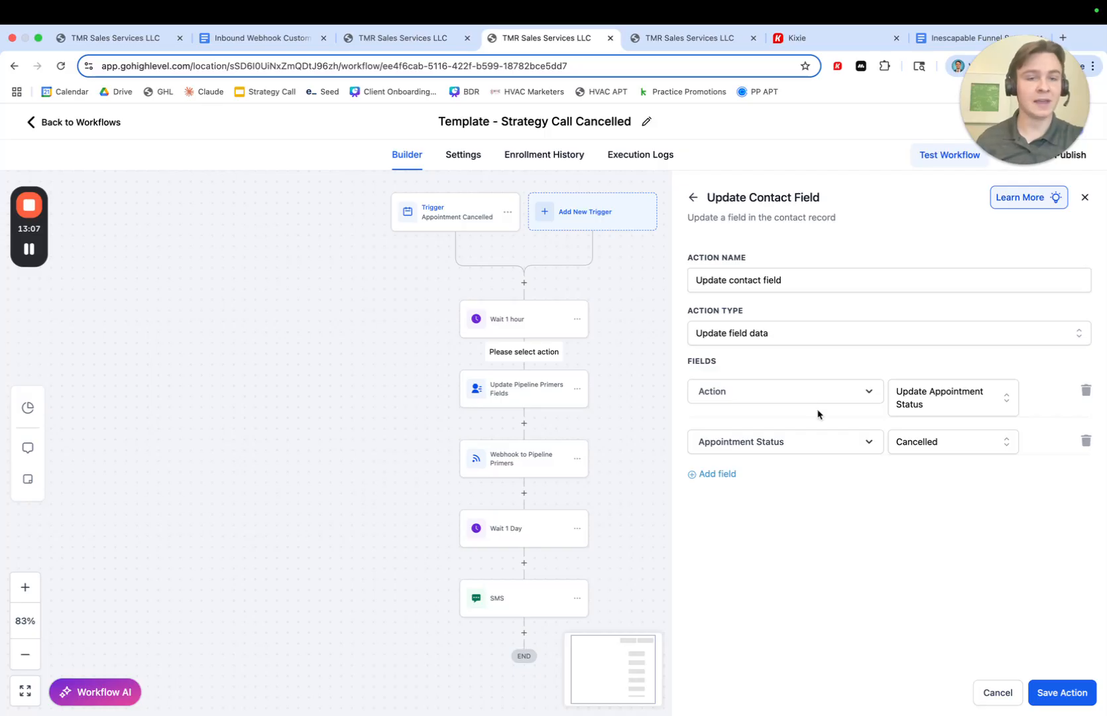
click(1082, 442)
- Change the Action field to Add To List and add a Lead Age field set to New
click(927, 402)
click(900, 491)
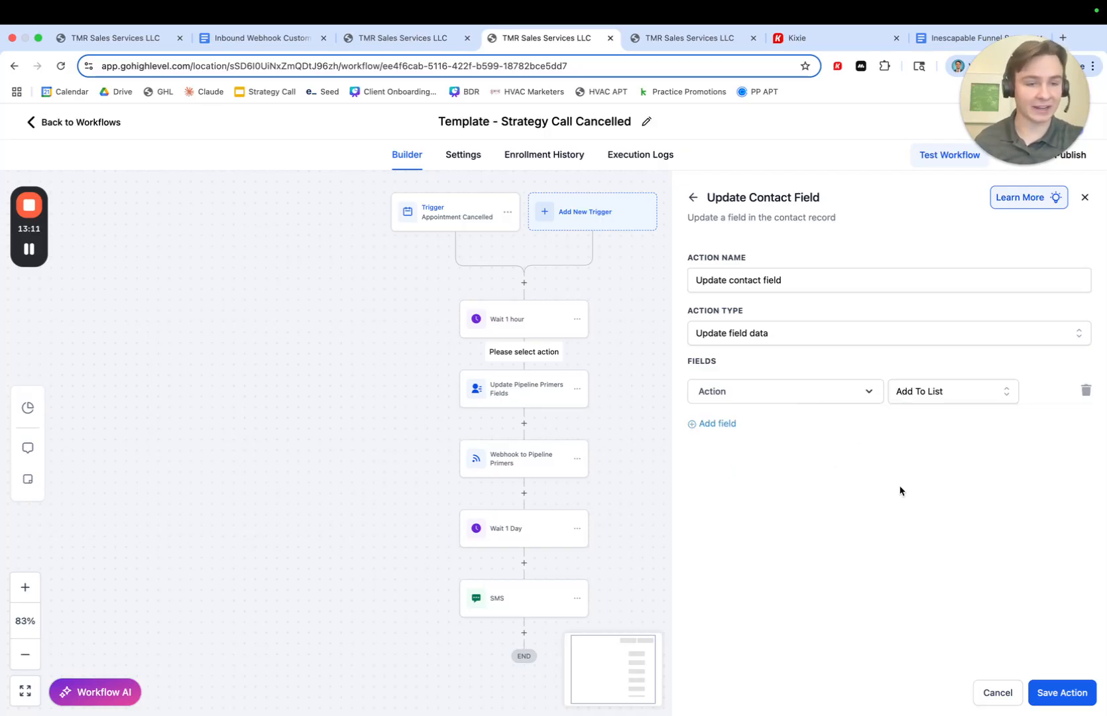
click(716, 422)
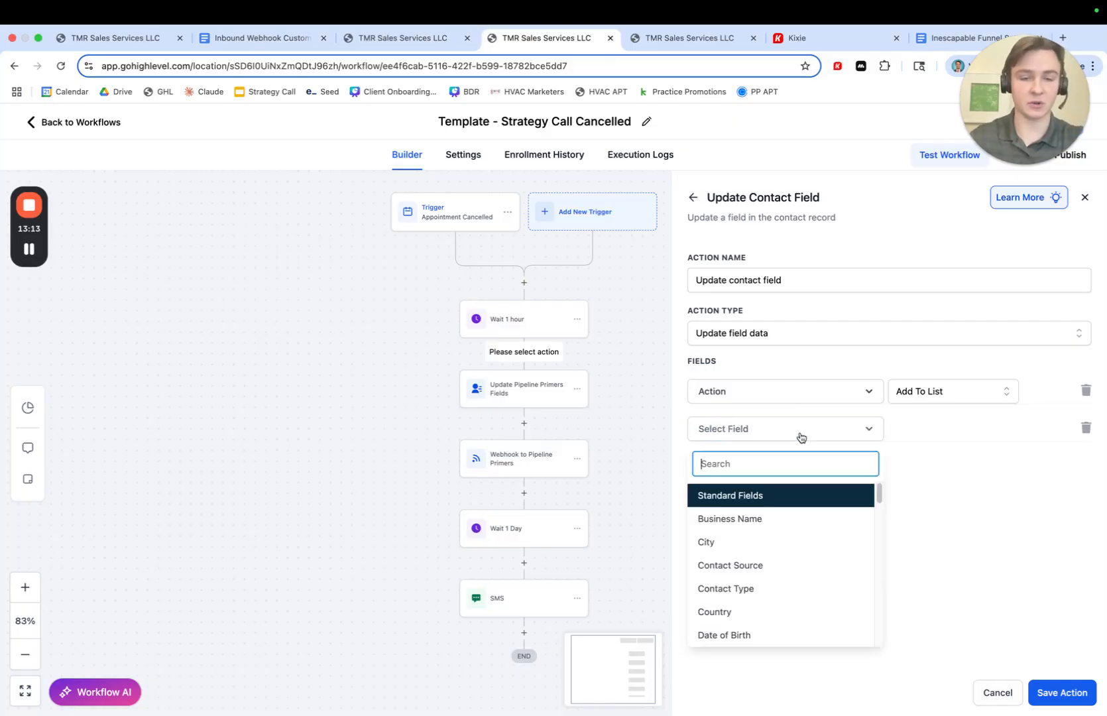
text(lead)
click(729, 518)
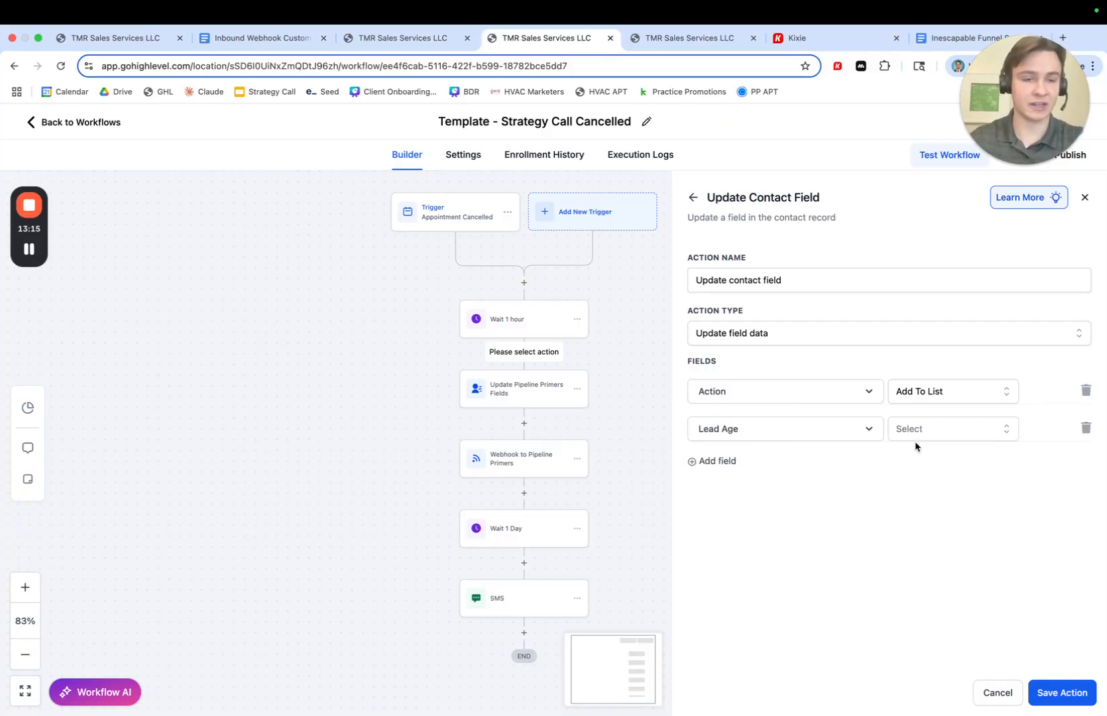
click(914, 432)
click(914, 485)
- Add a New Lead Source field with the value Downloaded Resource and save the action
click(713, 462)
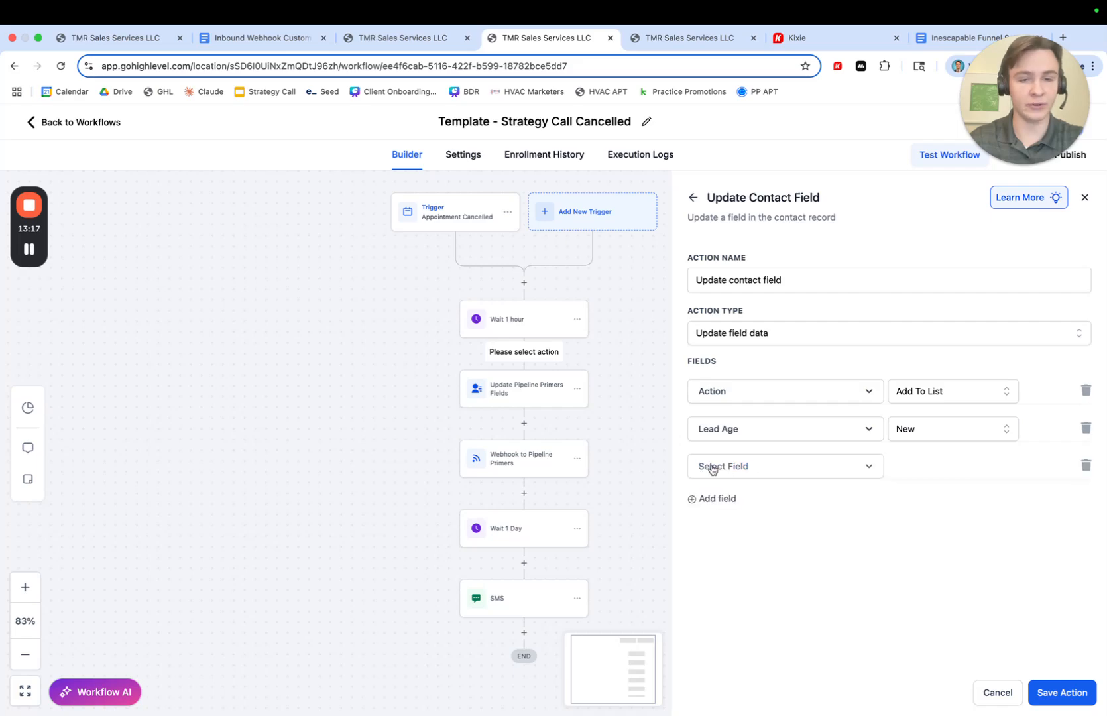
click(711, 468)
text(new lea)
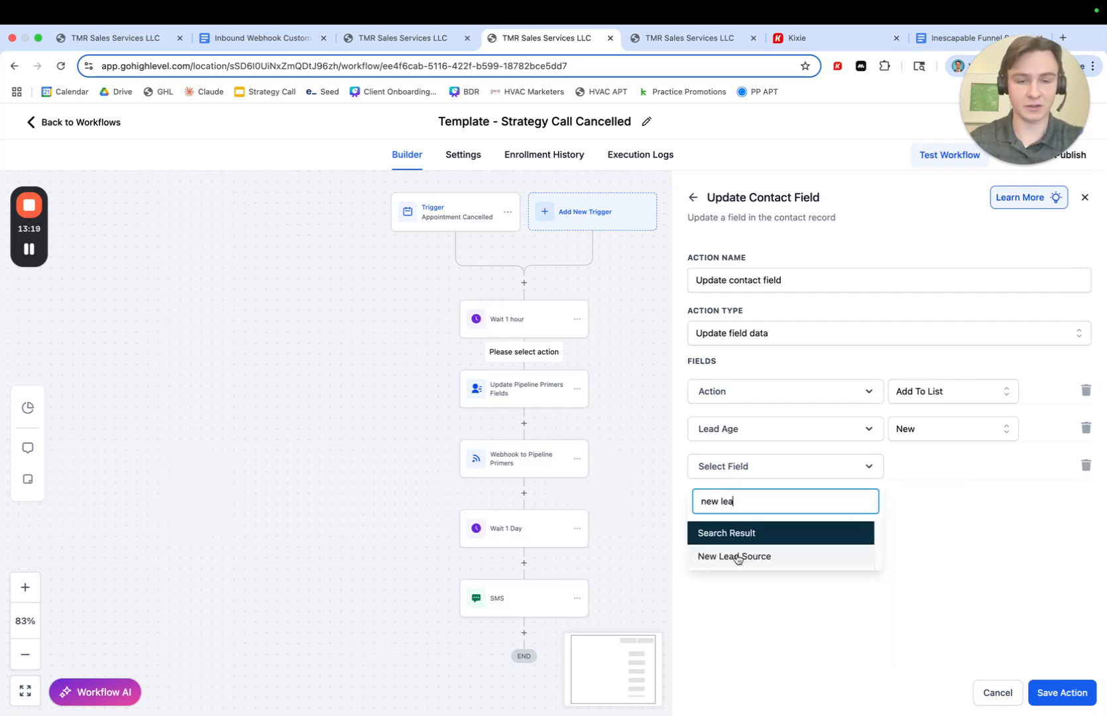
click(737, 556)
click(926, 467)
click(881, 517)
click(927, 470)
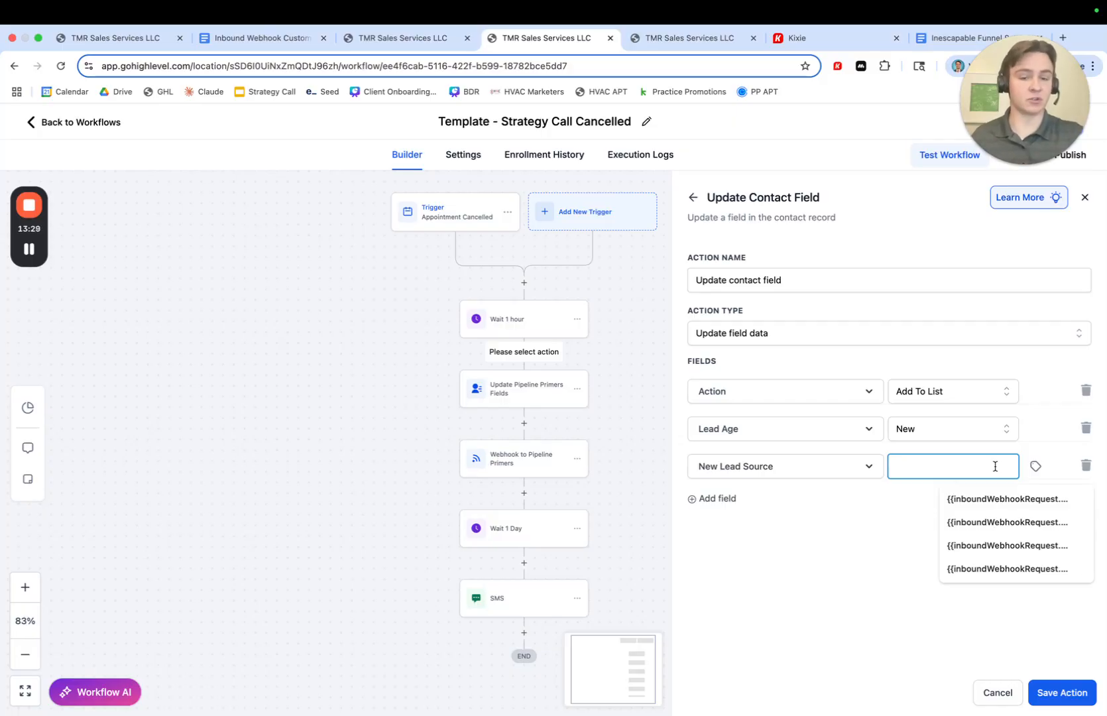
text(Downloaded Resource)
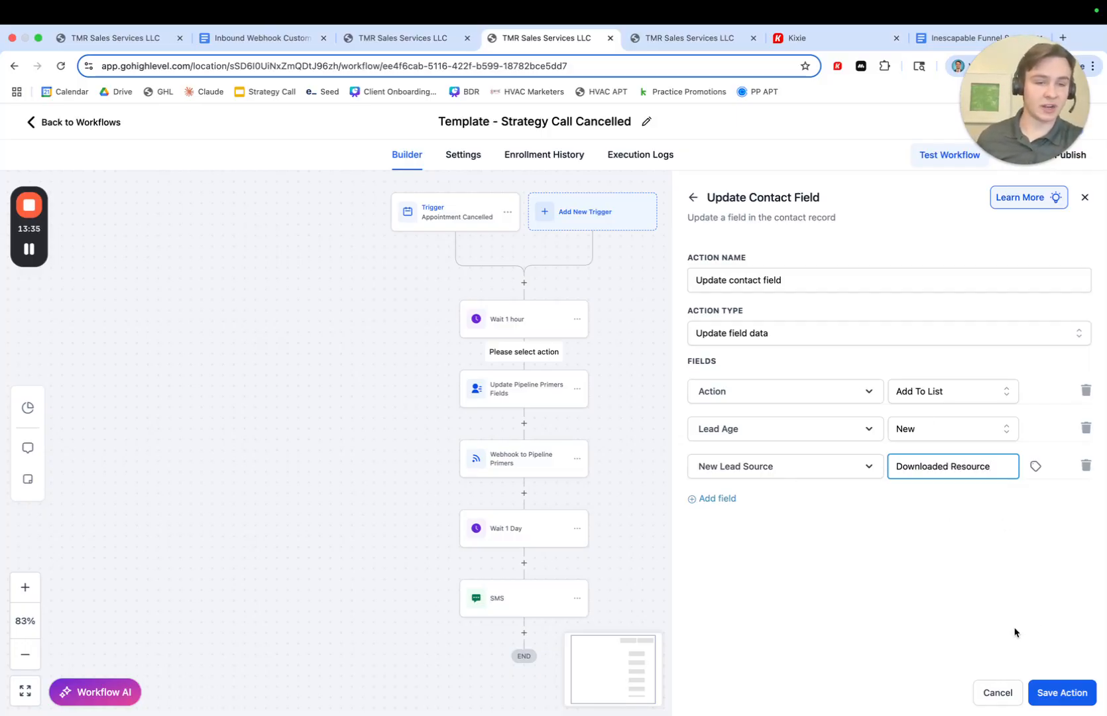
click(1050, 696)
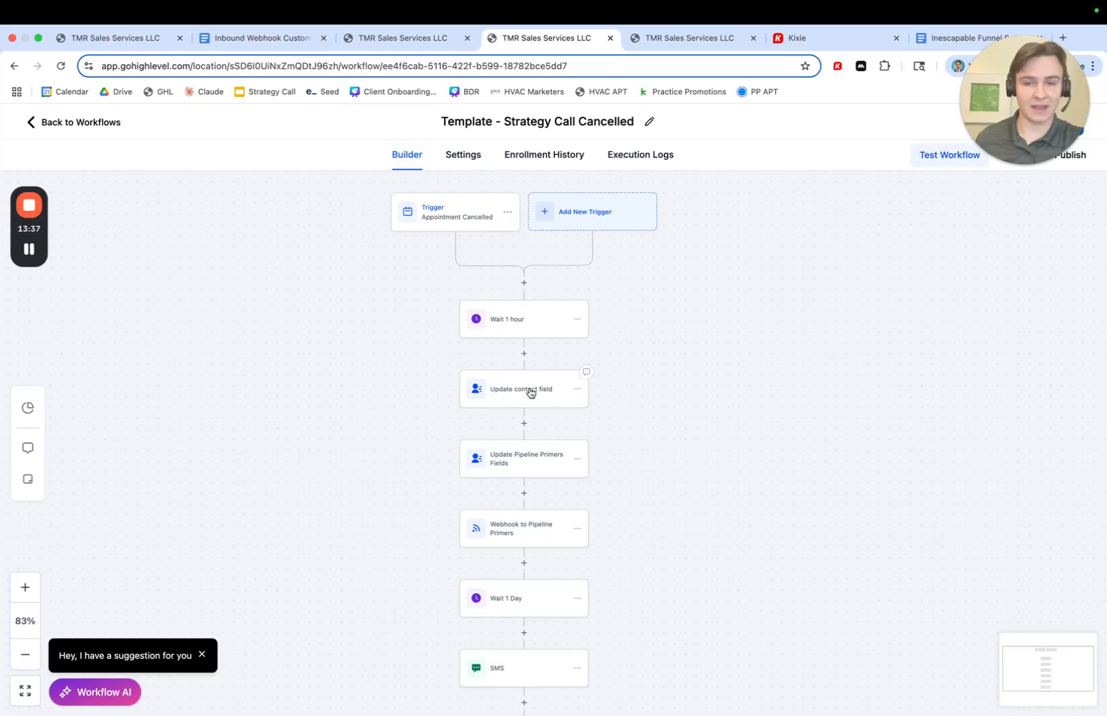
- Delete the Update contact field action from the Strategy Call Cancelled workflow
click(576, 389)
mouse_move(617, 469)
click(704, 415)
click(693, 448)
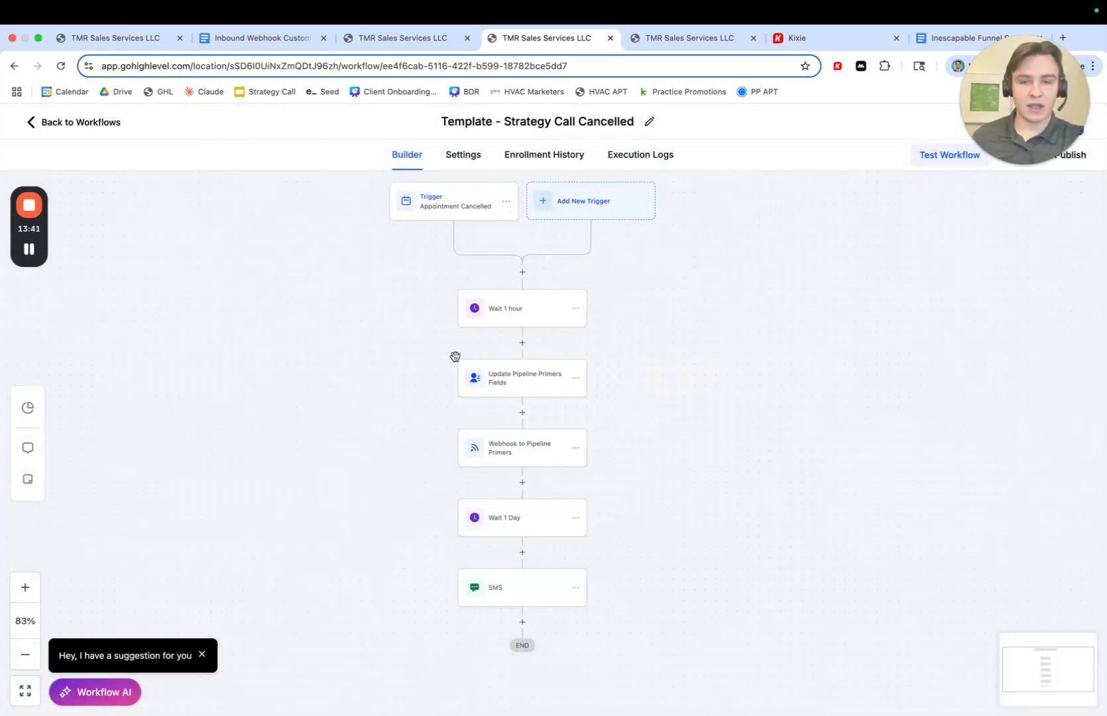
- Open the Webhook to Pipeline Primers action and compare its custom data keys against the document's list of required fields
click(510, 449)
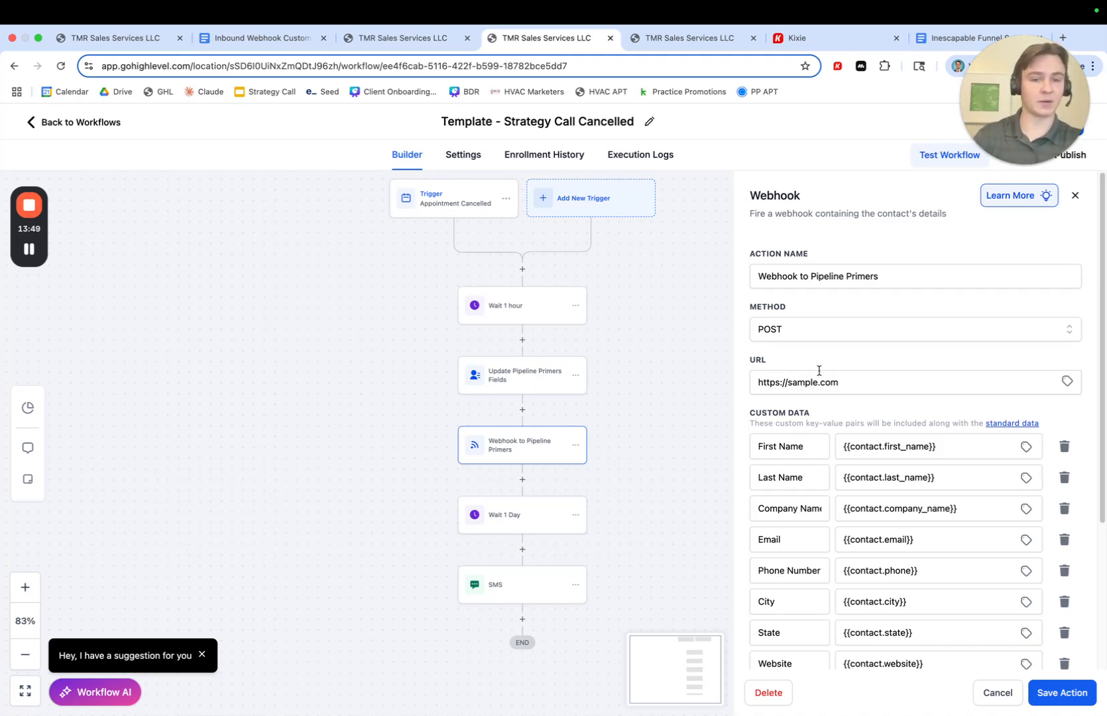
scroll(819, 370, down, 3)
scroll(822, 358, down, 1)
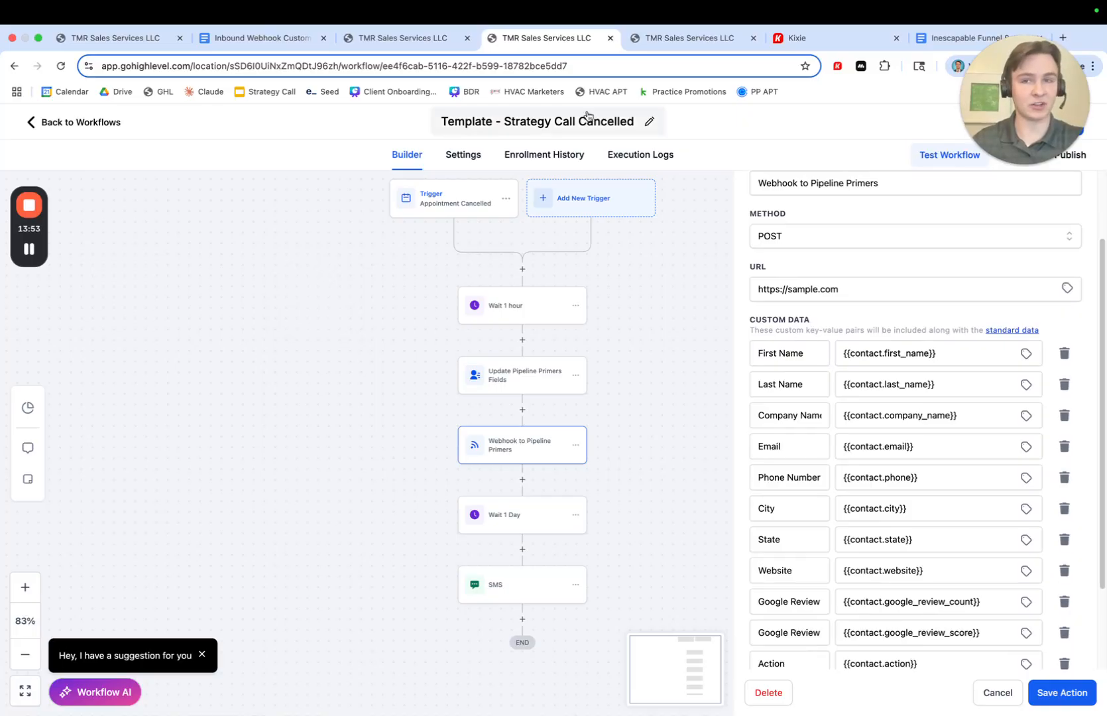
click(265, 38)
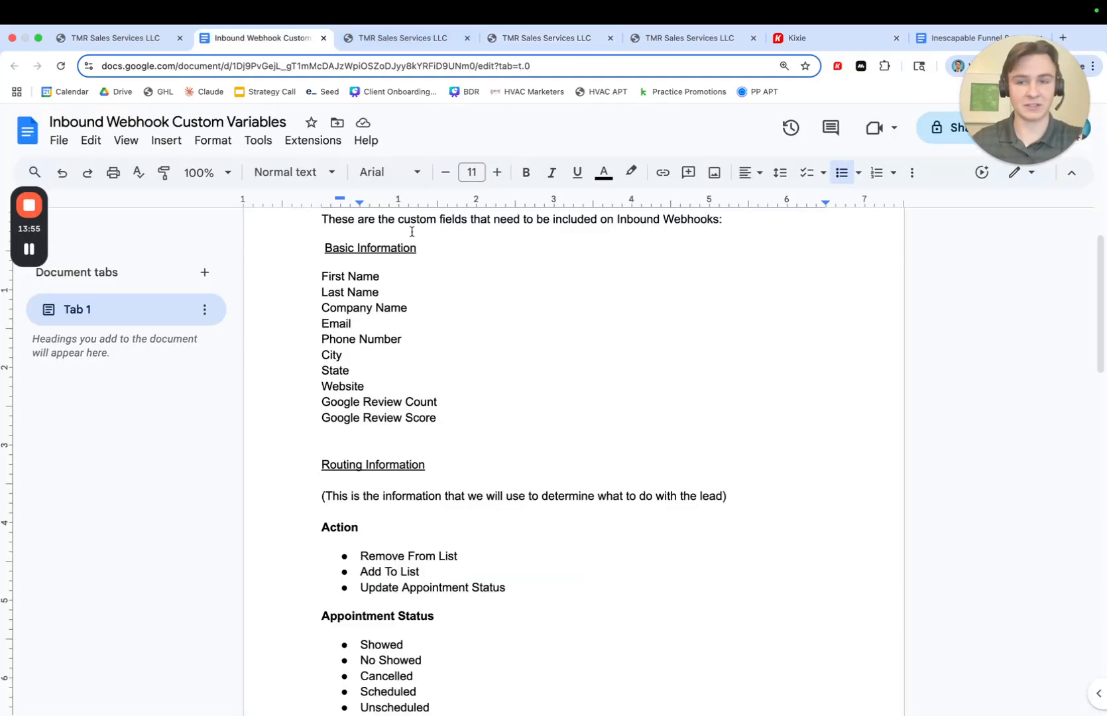
click(537, 38)
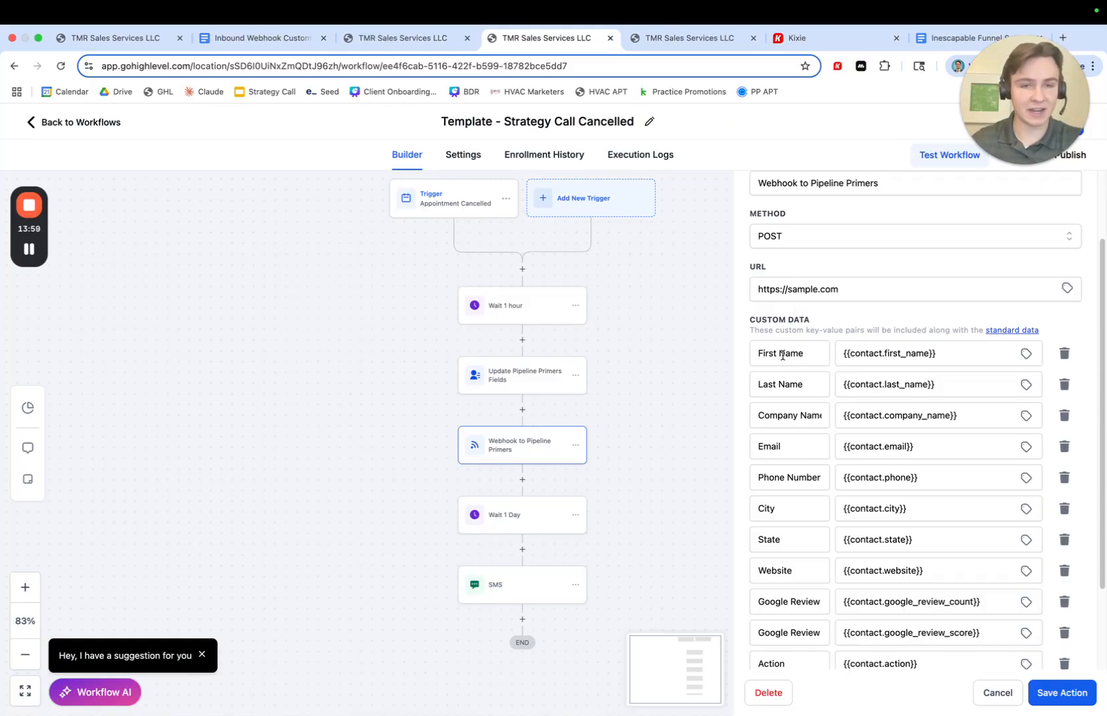
scroll(783, 451, down, 1)
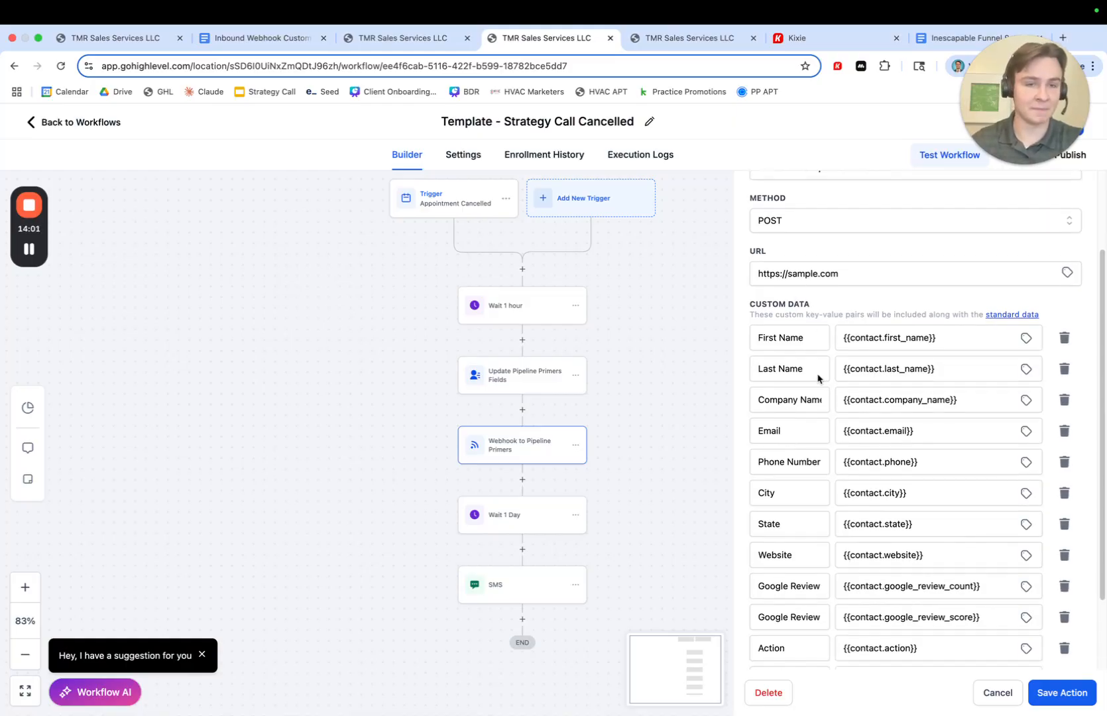
click(1025, 340)
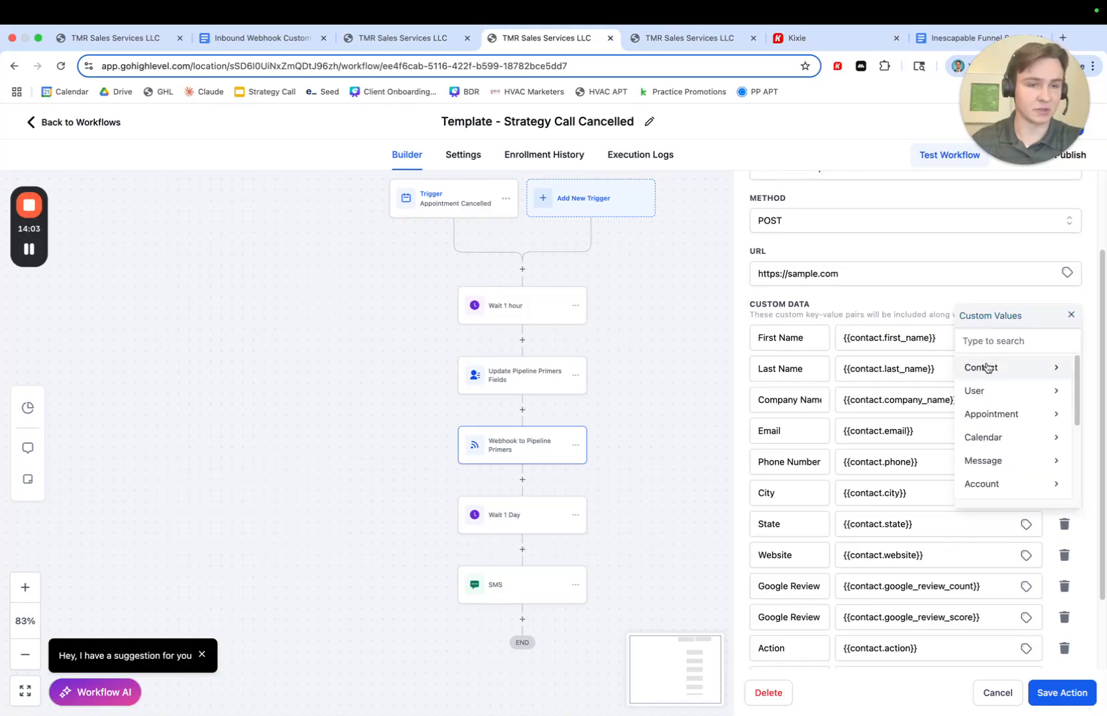
click(1071, 314)
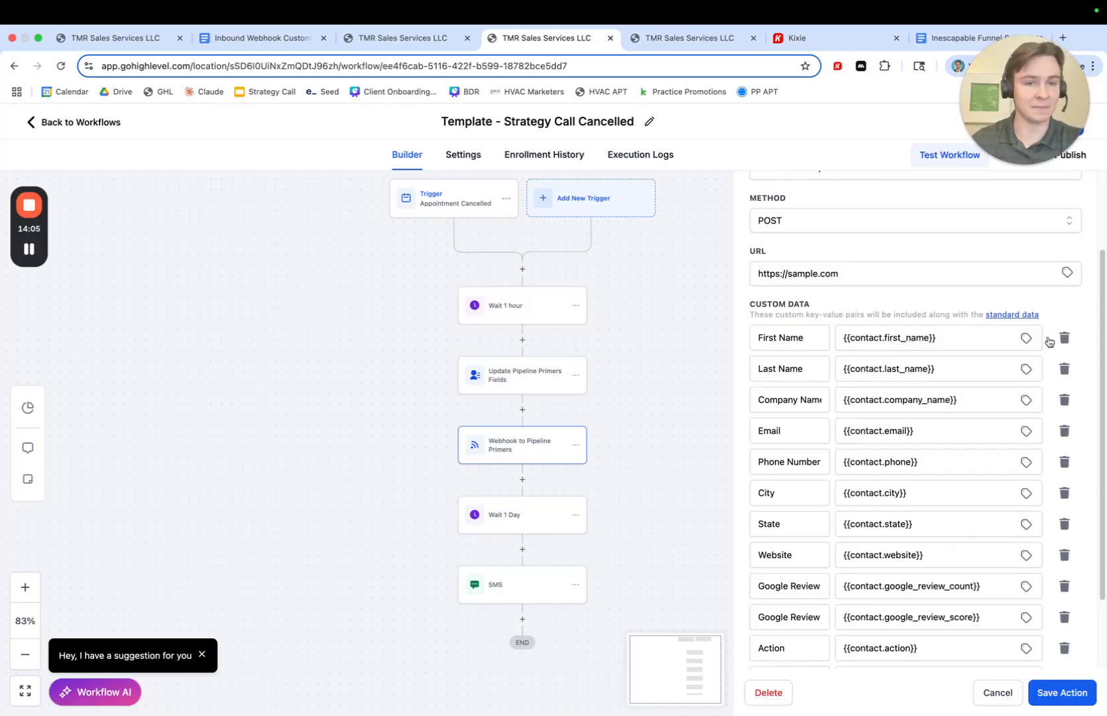
scroll(876, 430, down, 3)
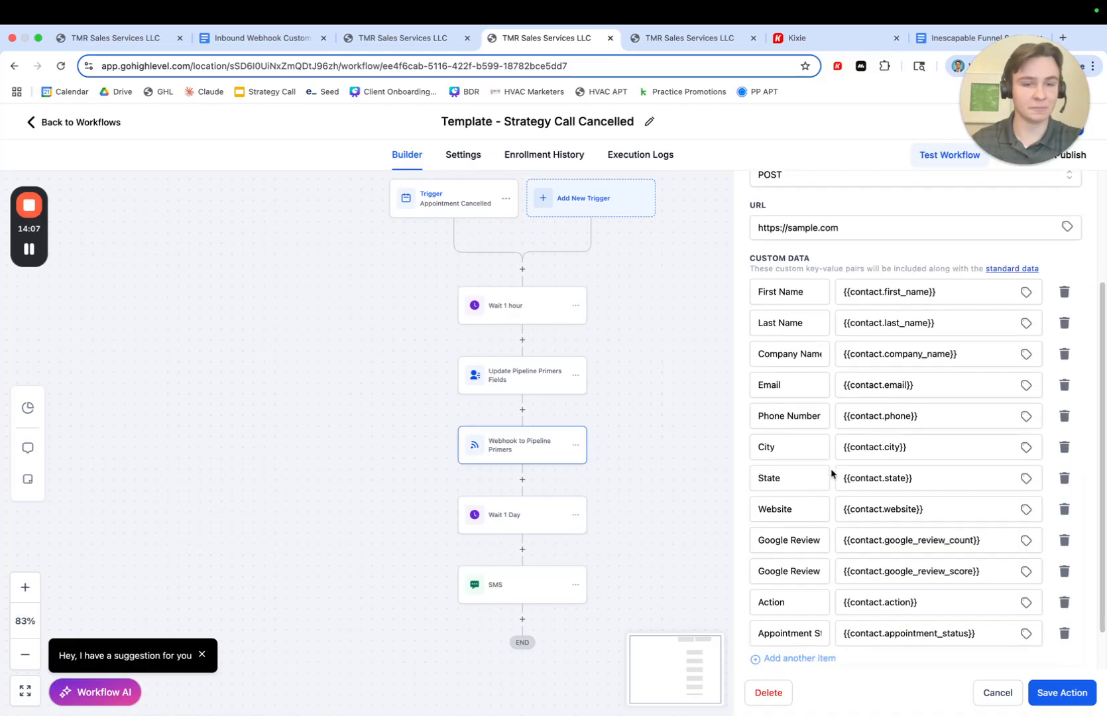
scroll(828, 447, down, 1)
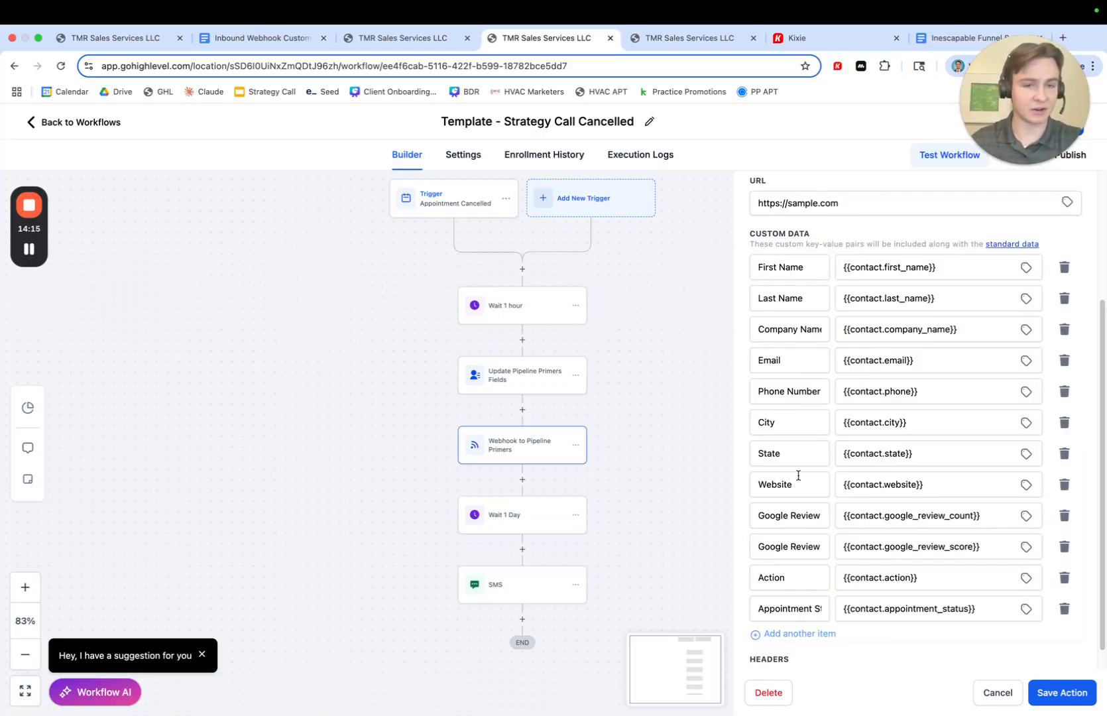
scroll(802, 477, down, 1)
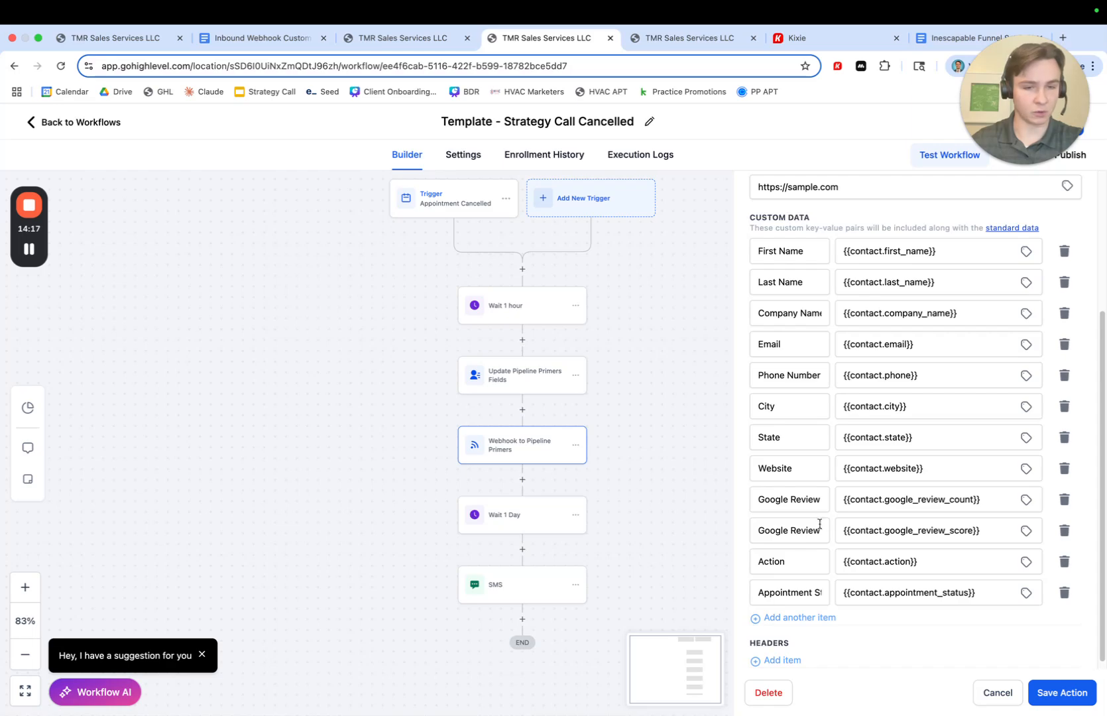
scroll(820, 492, down, 1)
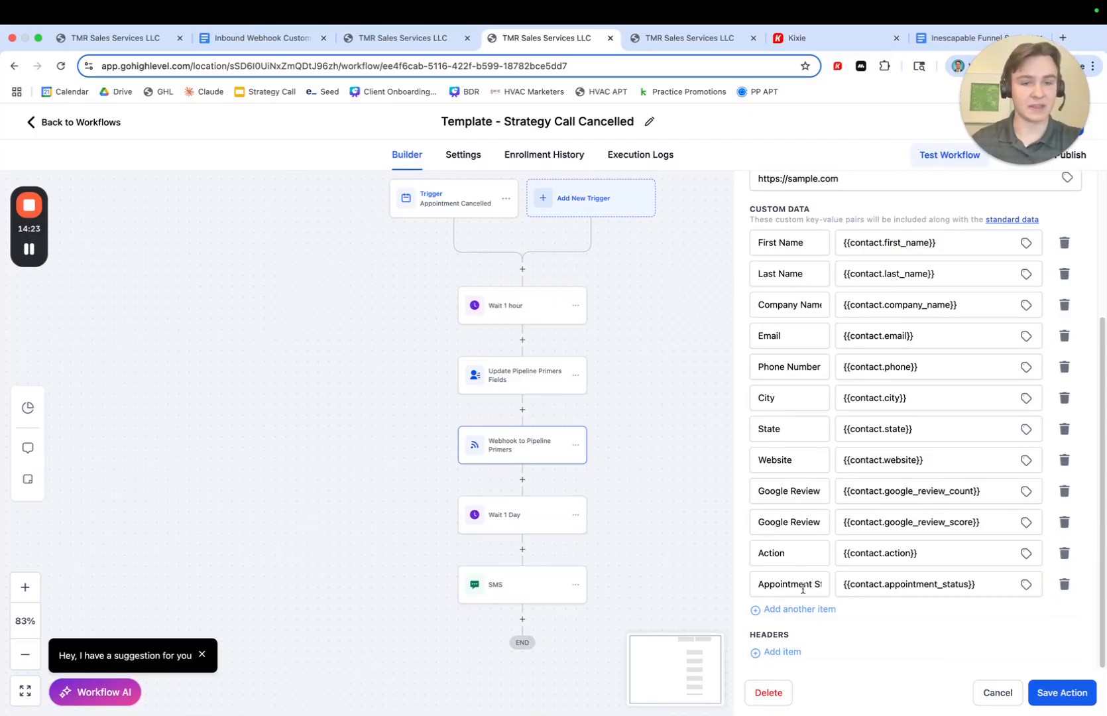
- Add a new custom data item to the webhook with the key Lead Age
click(791, 551)
click(788, 585)
click(861, 610)
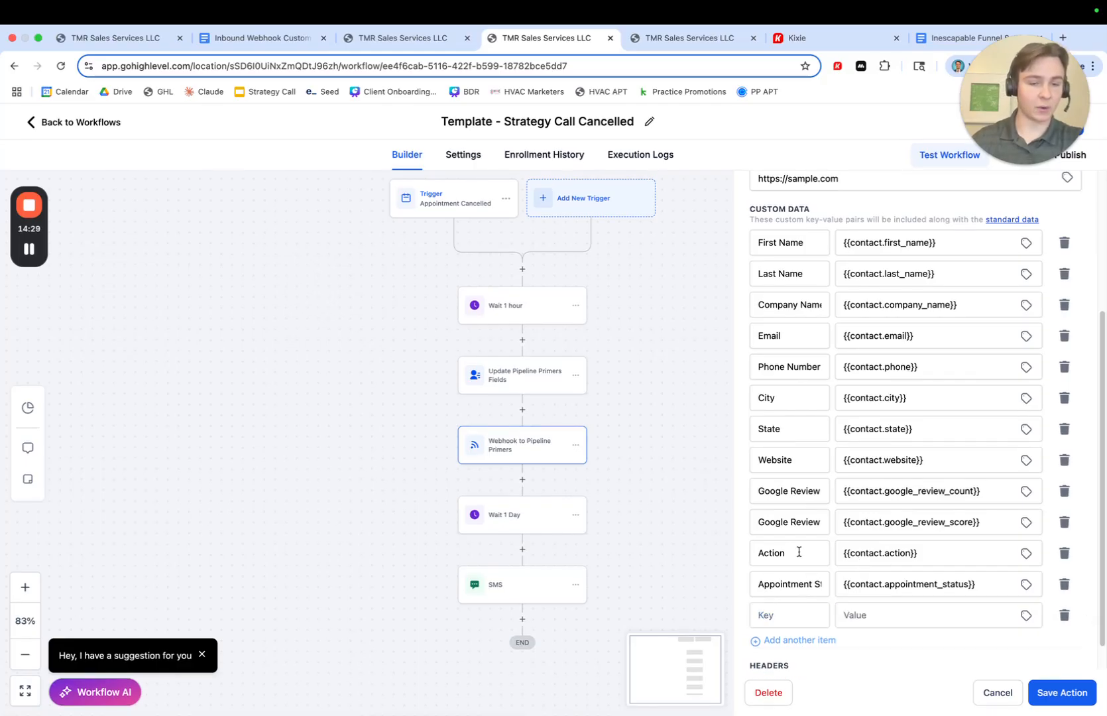
scroll(799, 551, down, 1)
click(790, 583)
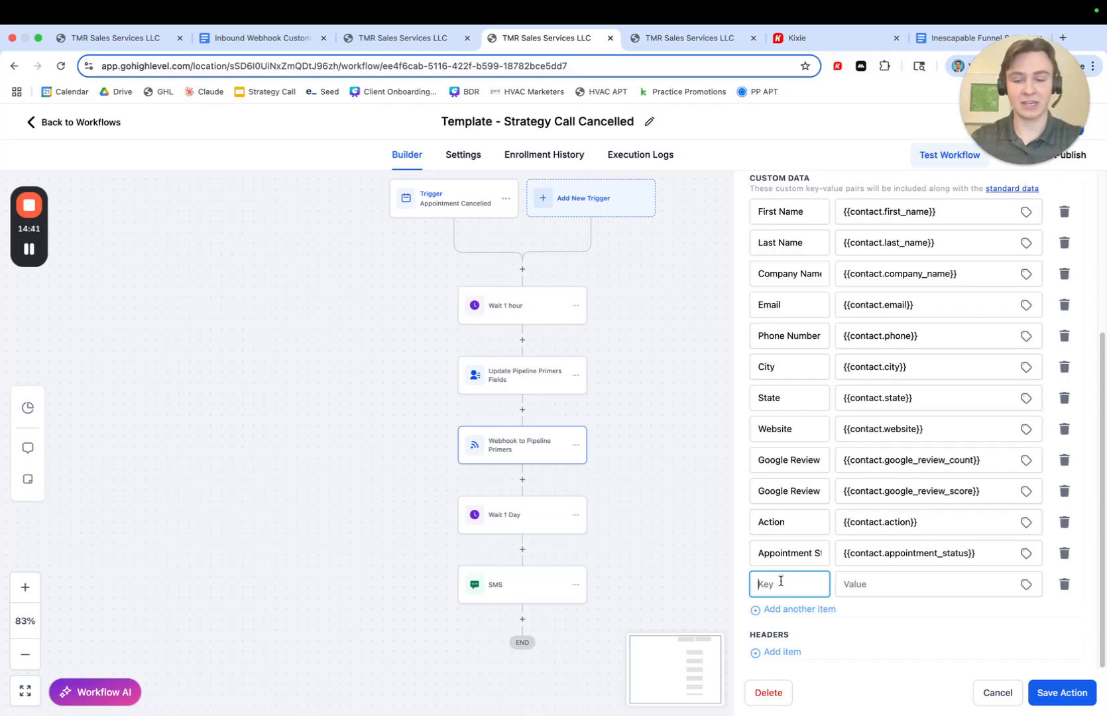
text(Lead Age)
- Set the Lead Age item's value to the contact's Lead Age custom field and save the webhook action
click(882, 584)
click(1026, 586)
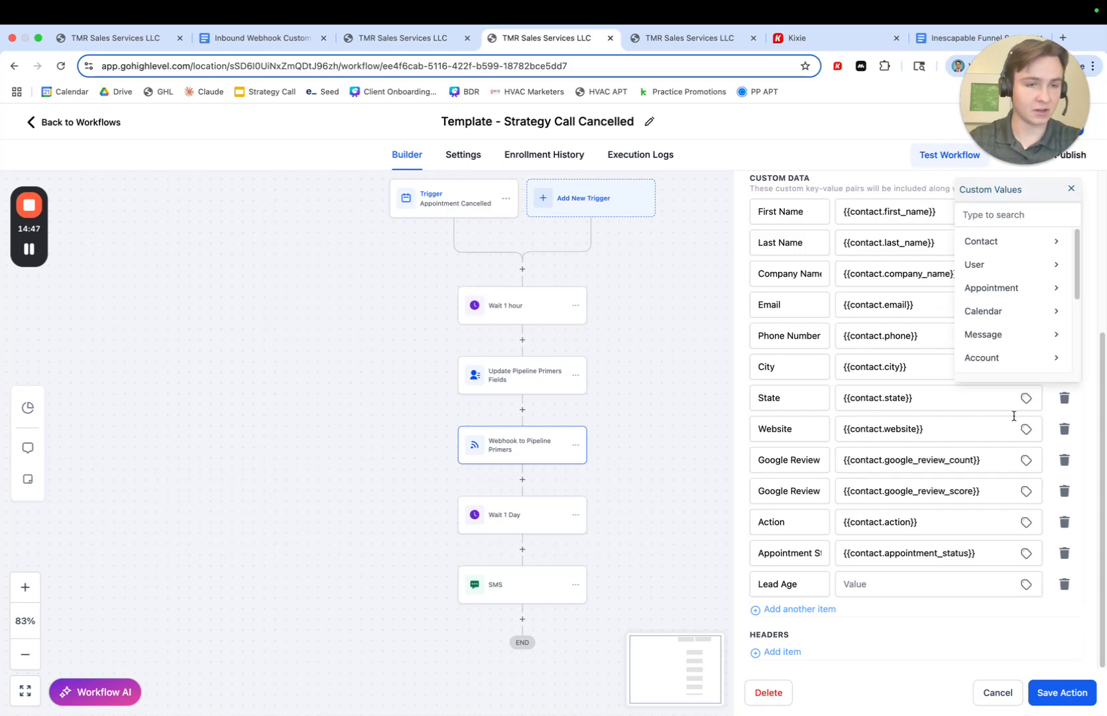
click(1006, 248)
scroll(1005, 298, down, 5)
click(998, 358)
scroll(994, 295, down, 3)
scroll(1003, 296, down, 10)
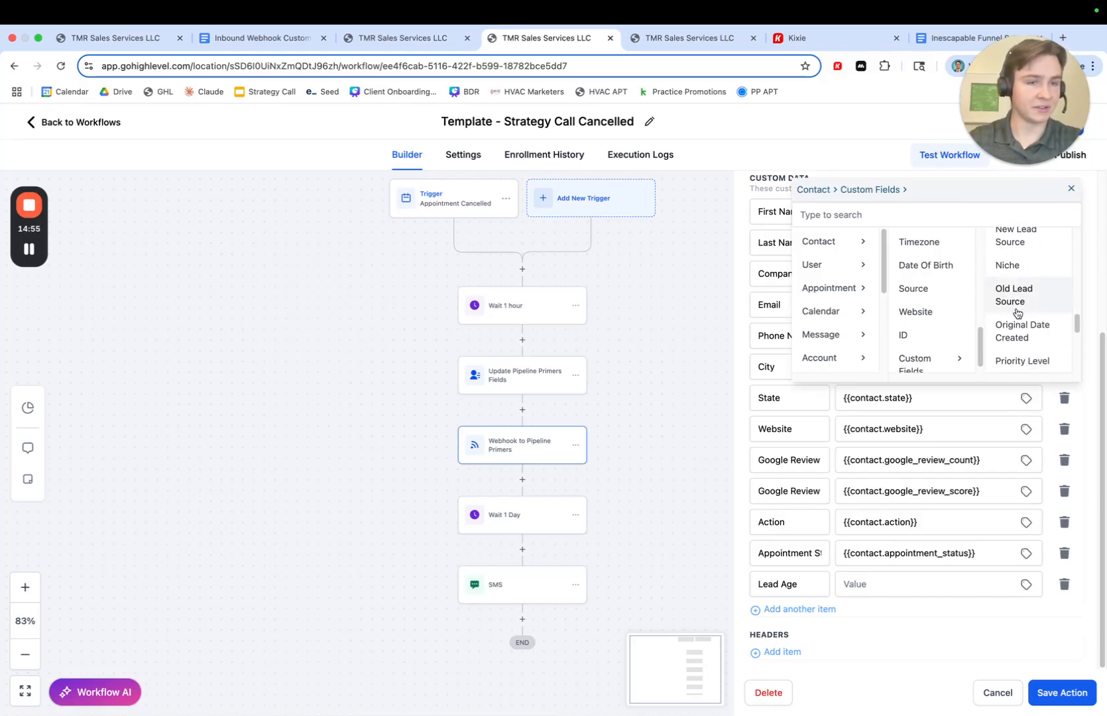
scroll(1008, 292, up, 3)
scroll(1013, 287, up, 2)
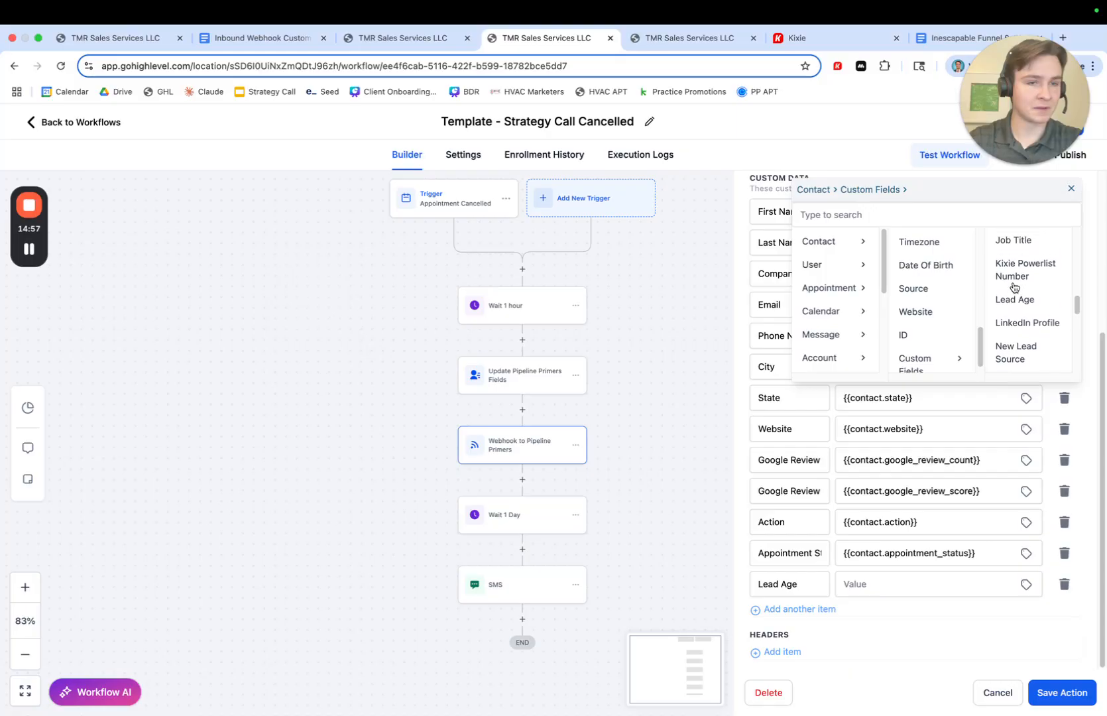
click(1014, 303)
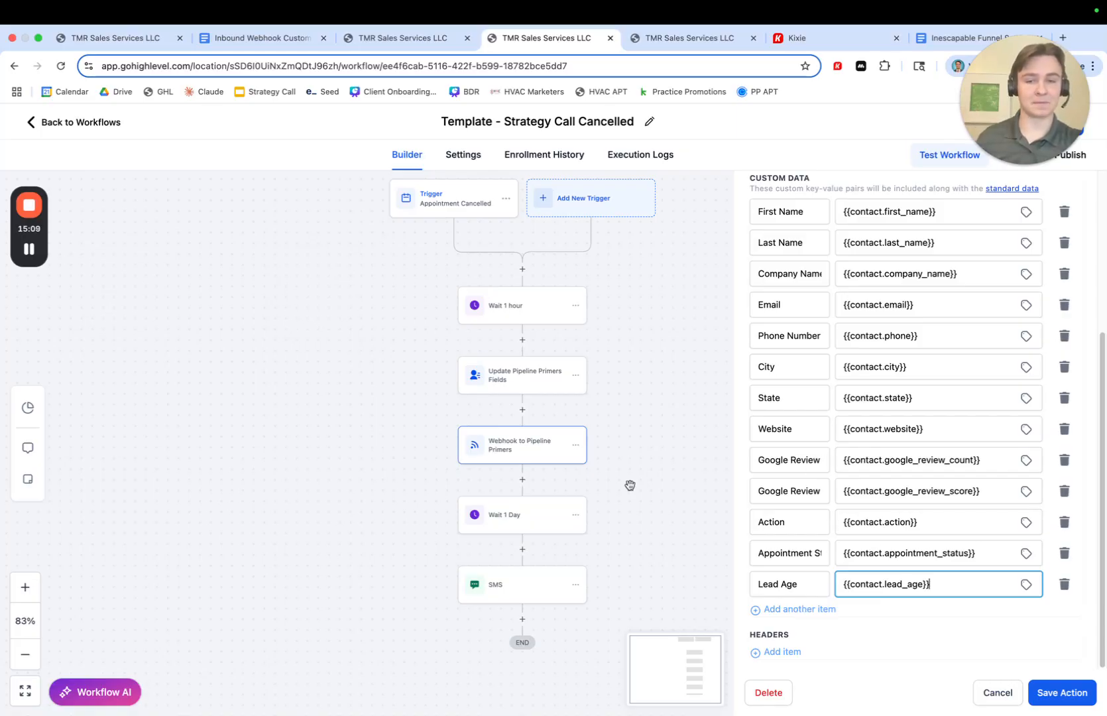
click(1049, 699)
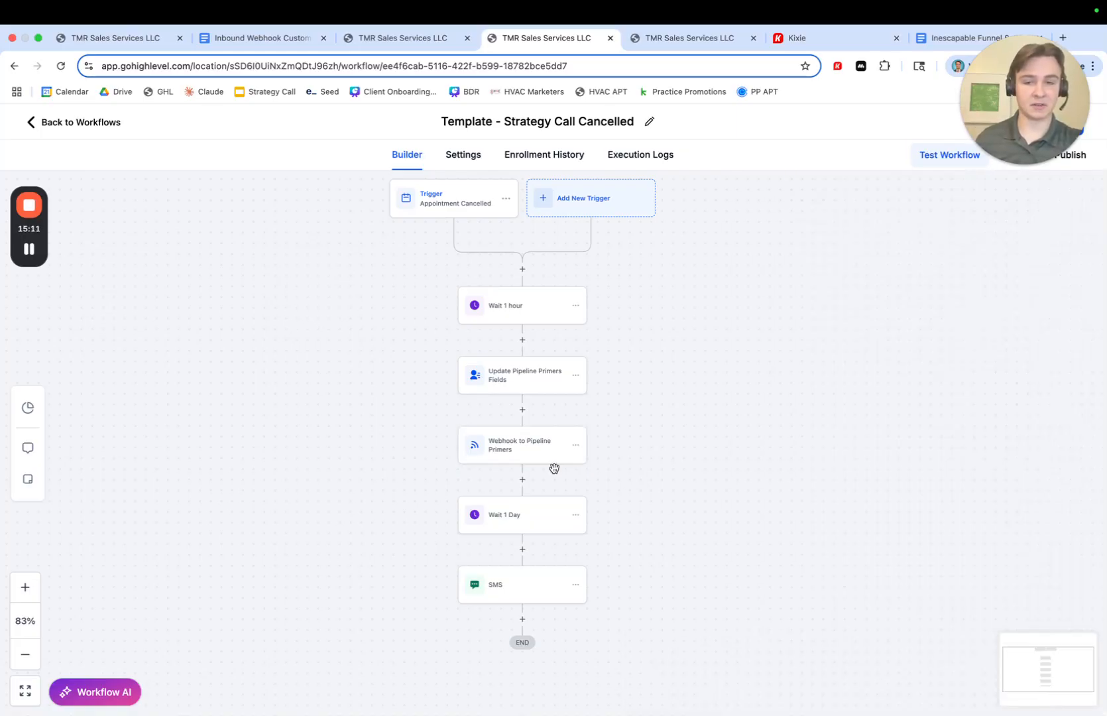
- Reopen the webhook action to check the Lead Age item and save it again
click(541, 449)
scroll(787, 502, down, 5)
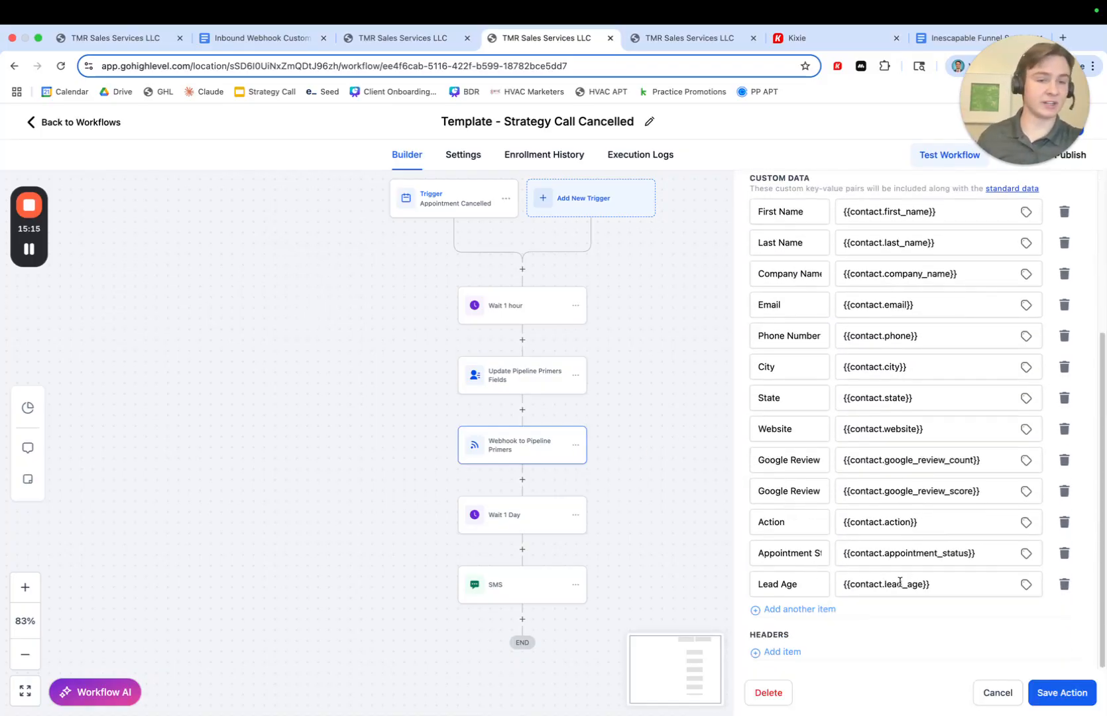
click(1040, 694)
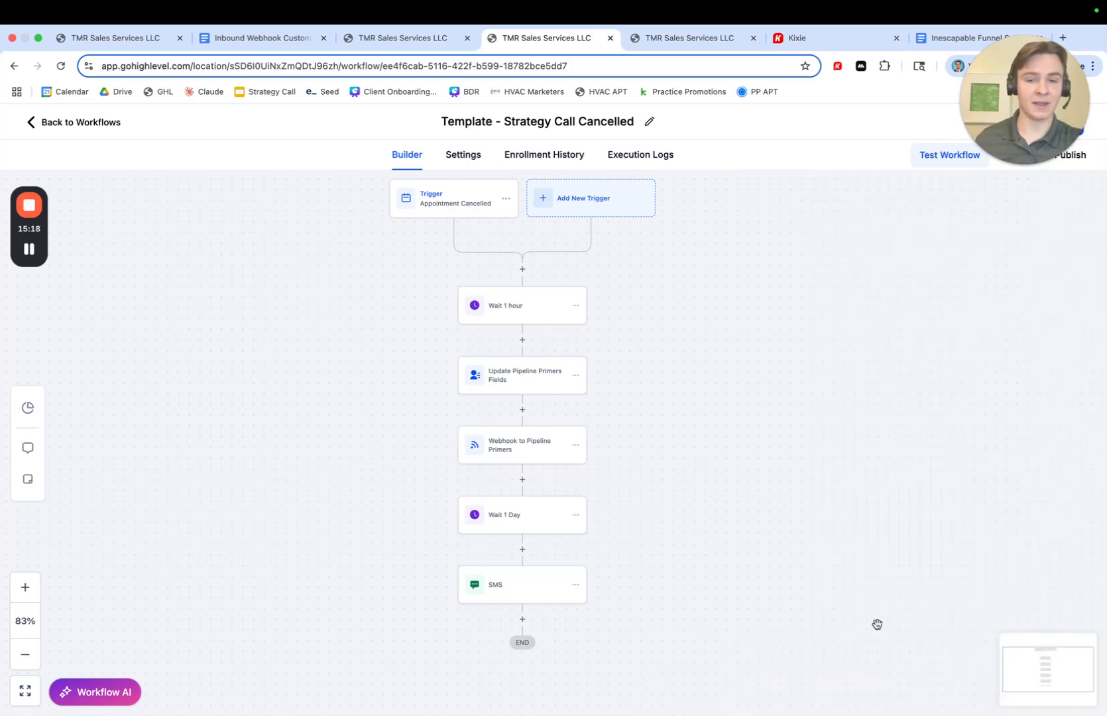
- Copy the Webhook to Pipeline Primers action for pasting into other workflows
click(575, 446)
mouse_move(628, 492)
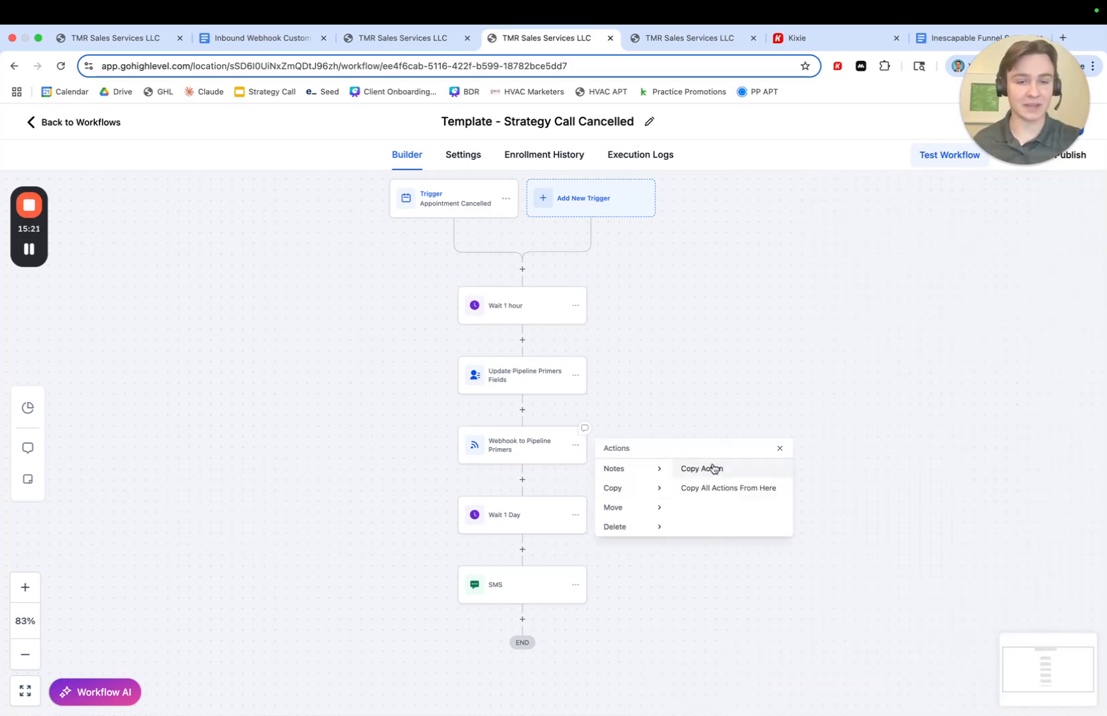
click(709, 467)
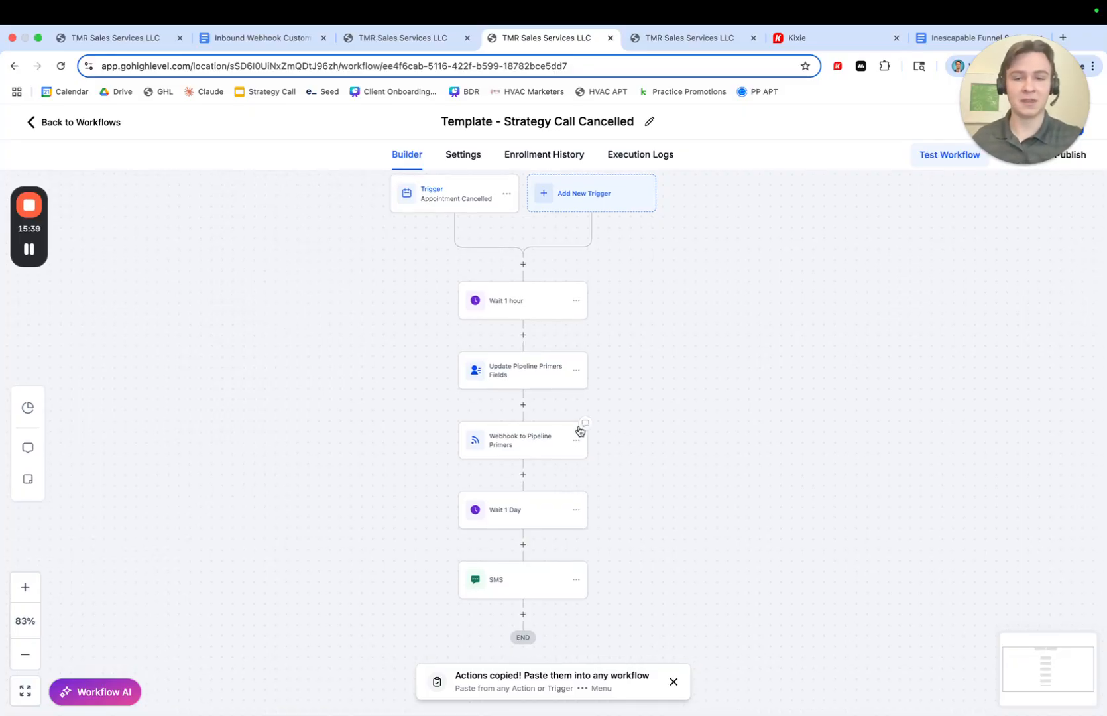
- Open the SMS action to review its follow-up message, then close it without changes
scroll(517, 414, up, 1)
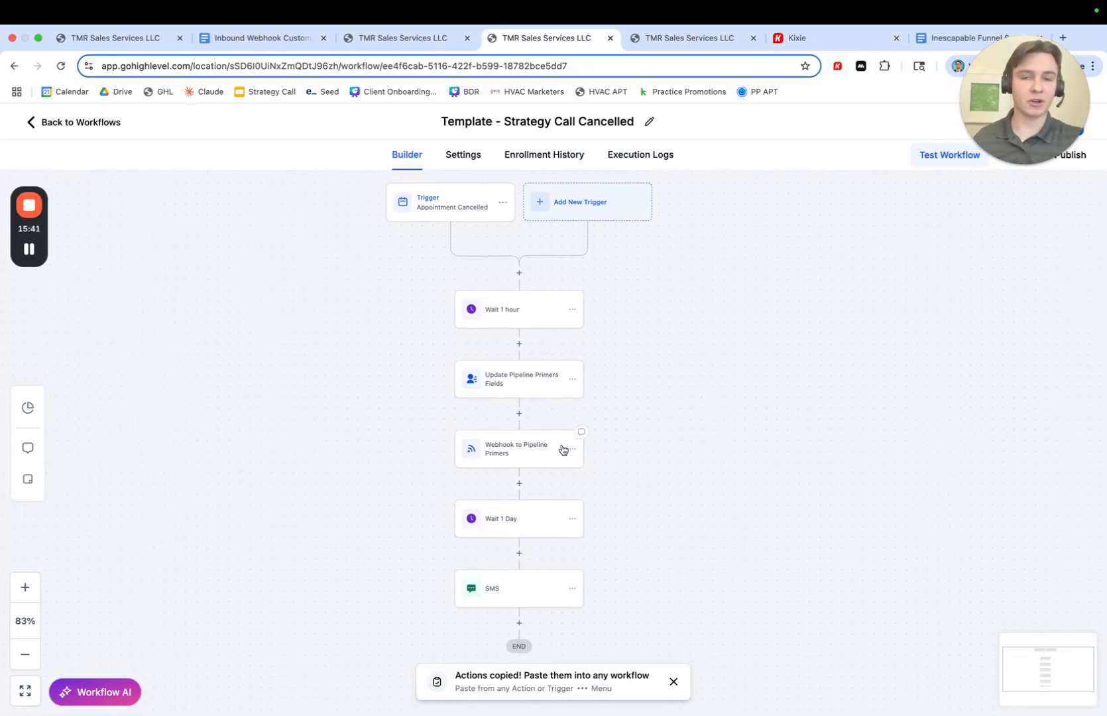
scroll(563, 450, down, 1)
scroll(449, 358, down, 1)
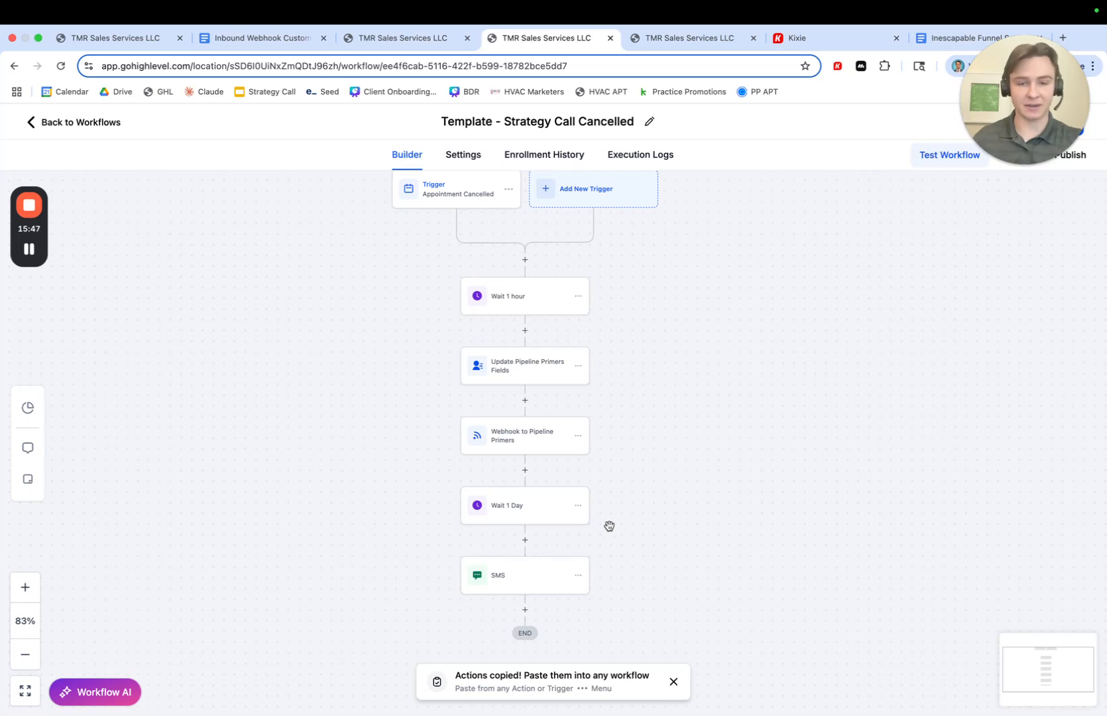
click(492, 514)
click(486, 575)
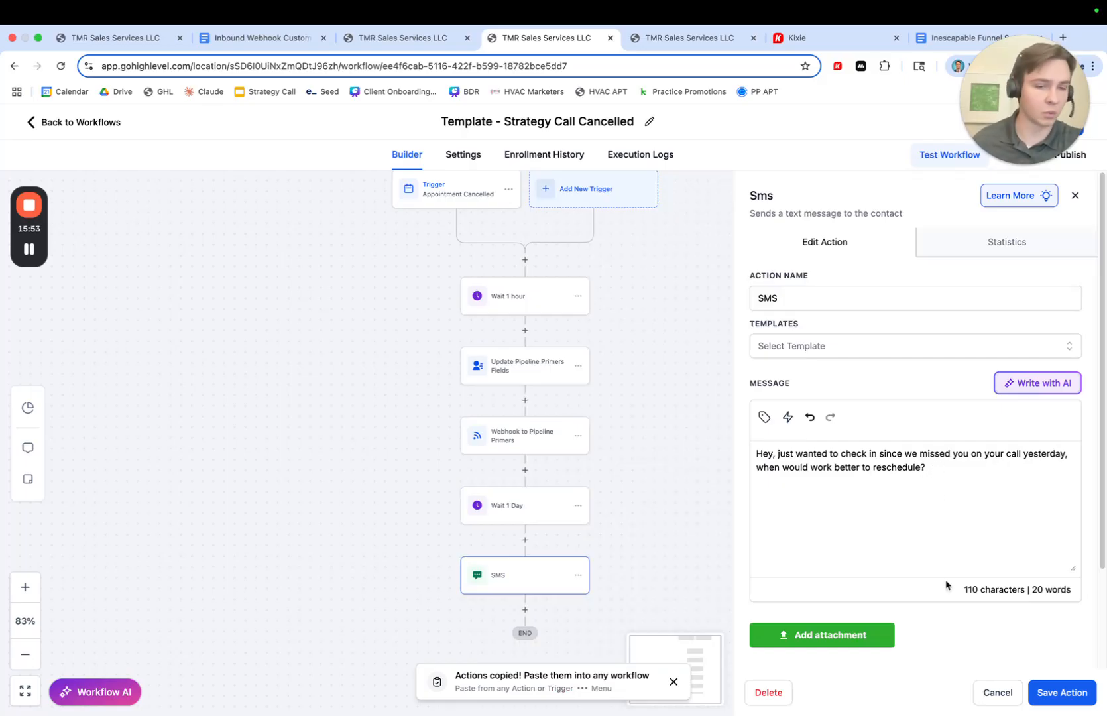
click(989, 692)
drag(727, 505, 727, 517)
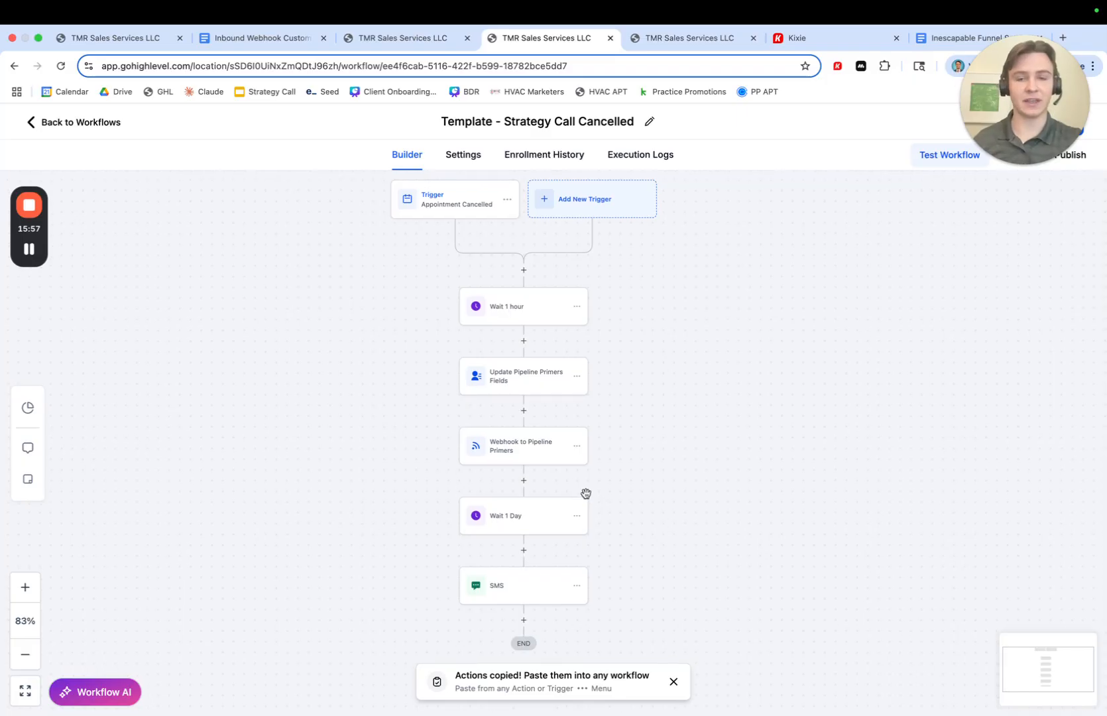
drag(610, 450, 613, 460)
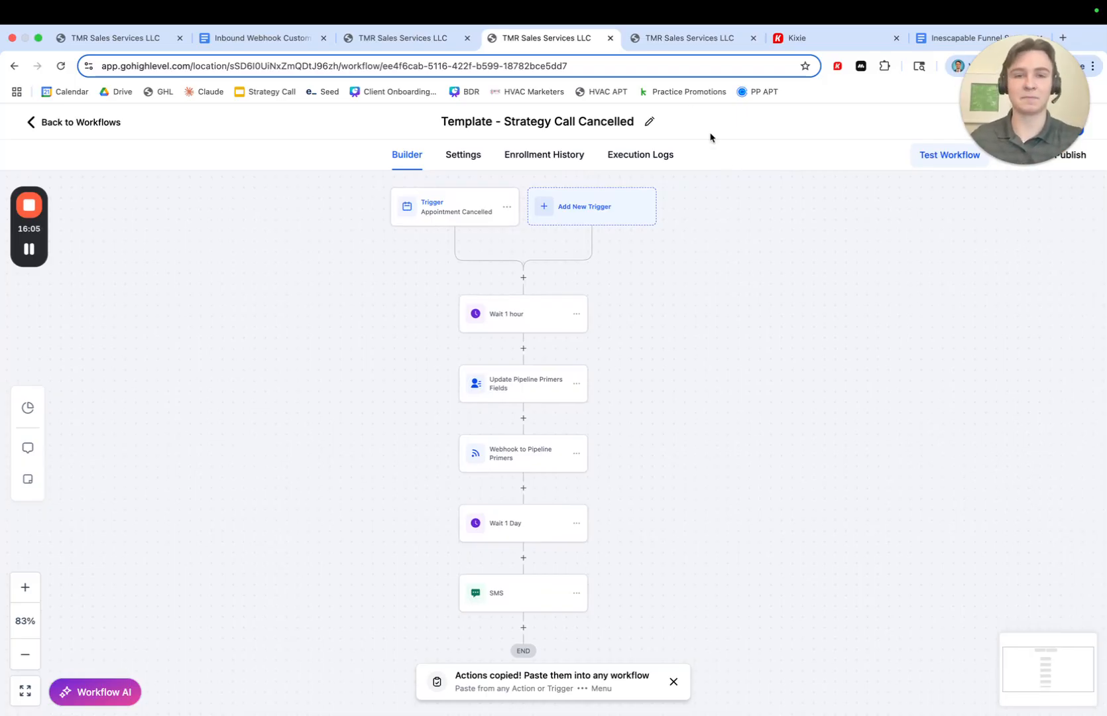
- Open the test contact's cancelled appointment and review its status options without saving
click(659, 38)
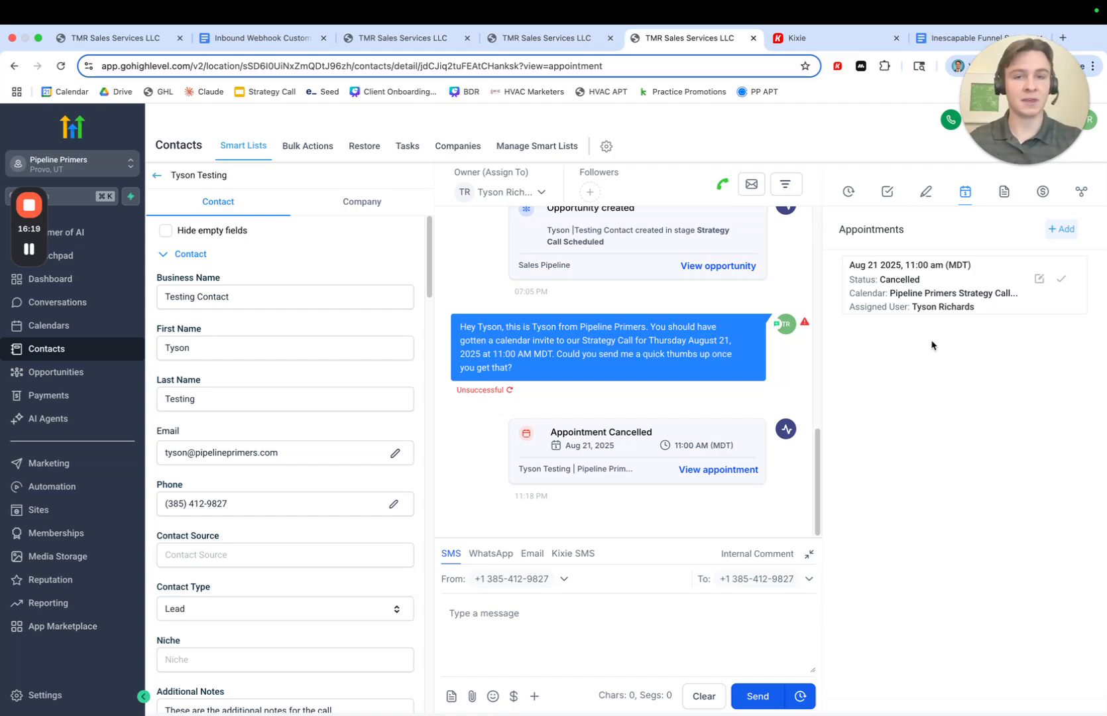
click(551, 45)
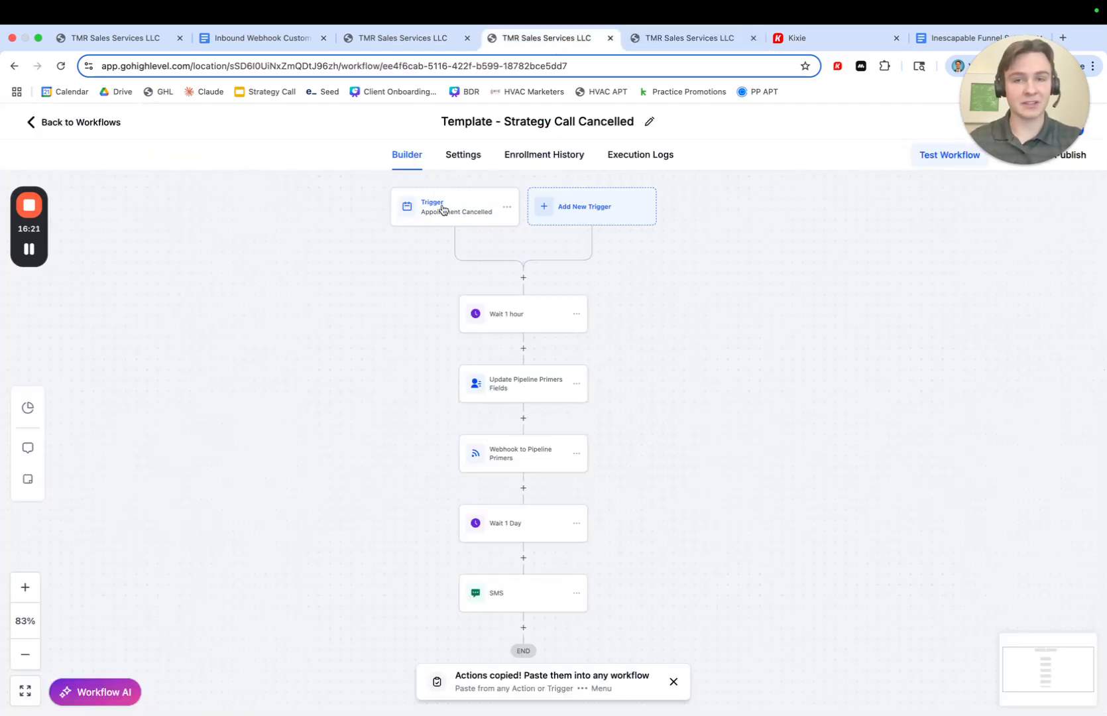
click(663, 49)
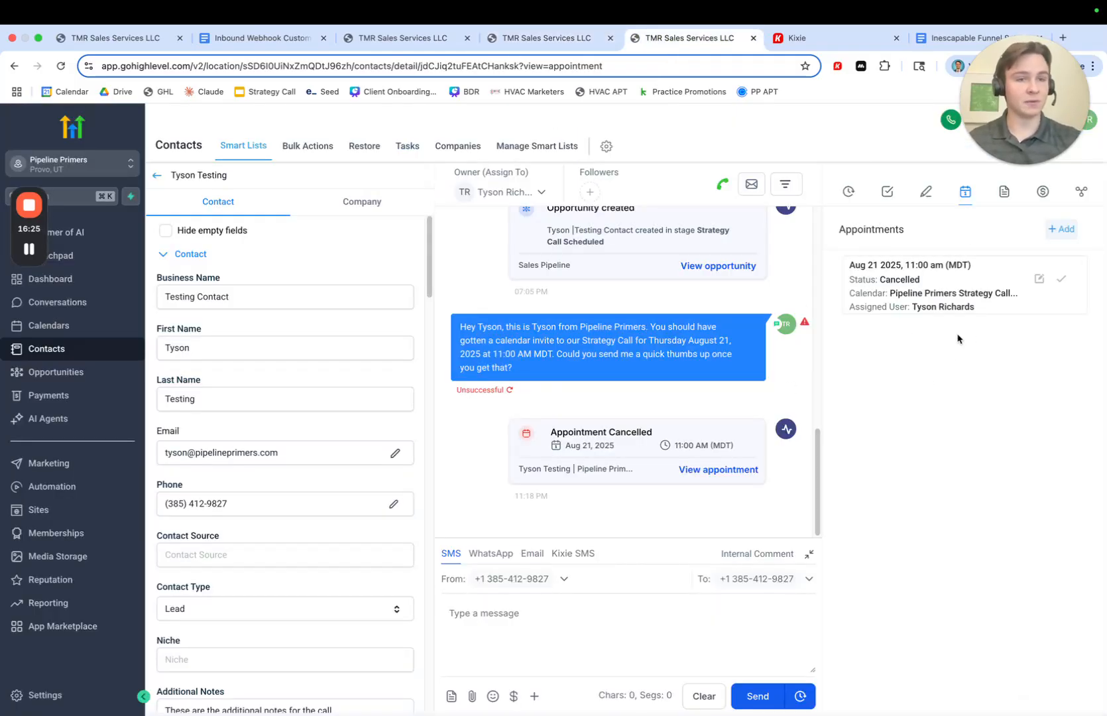
click(1039, 281)
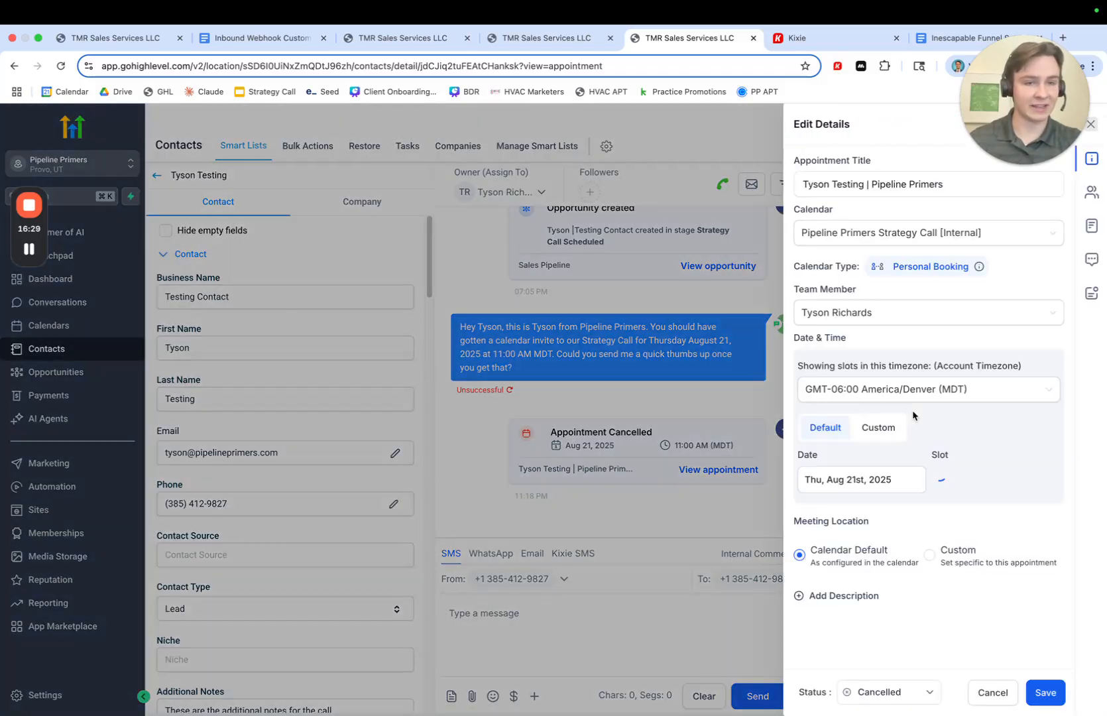
click(865, 689)
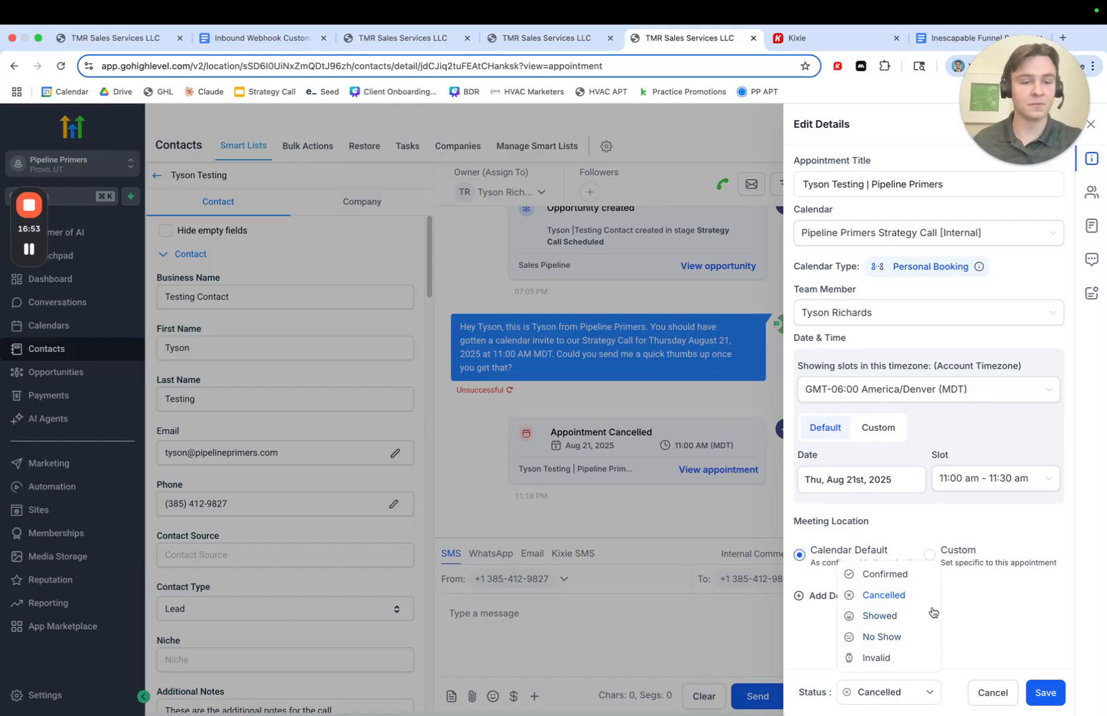
click(981, 701)
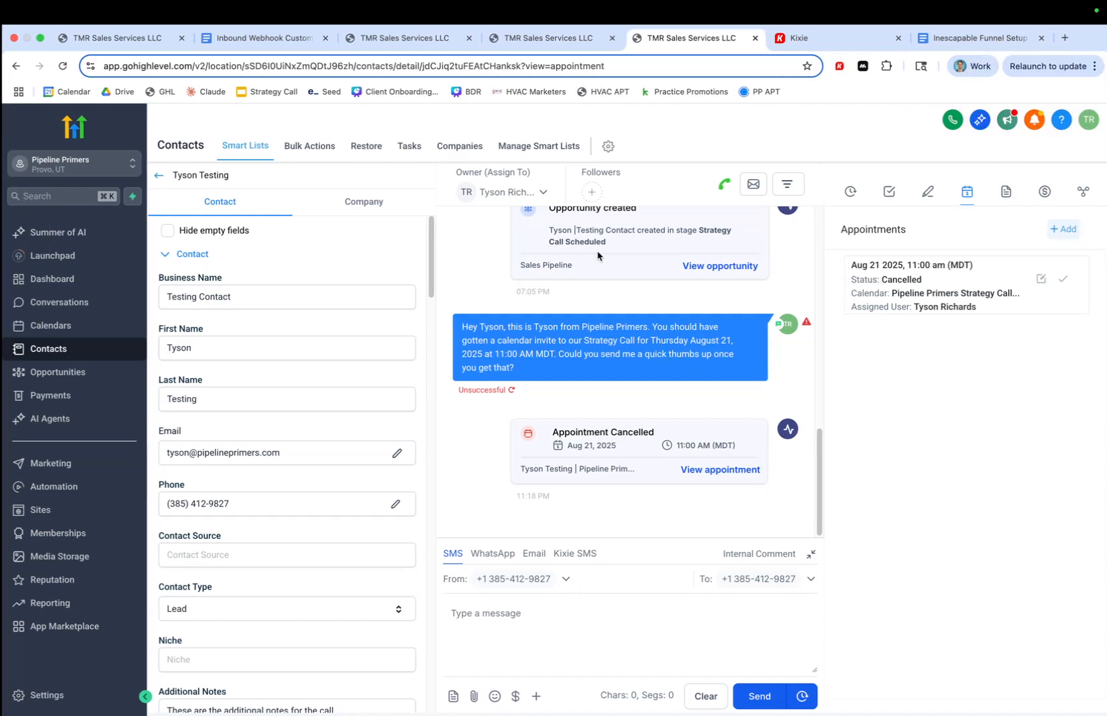
key(ctrl+Left)
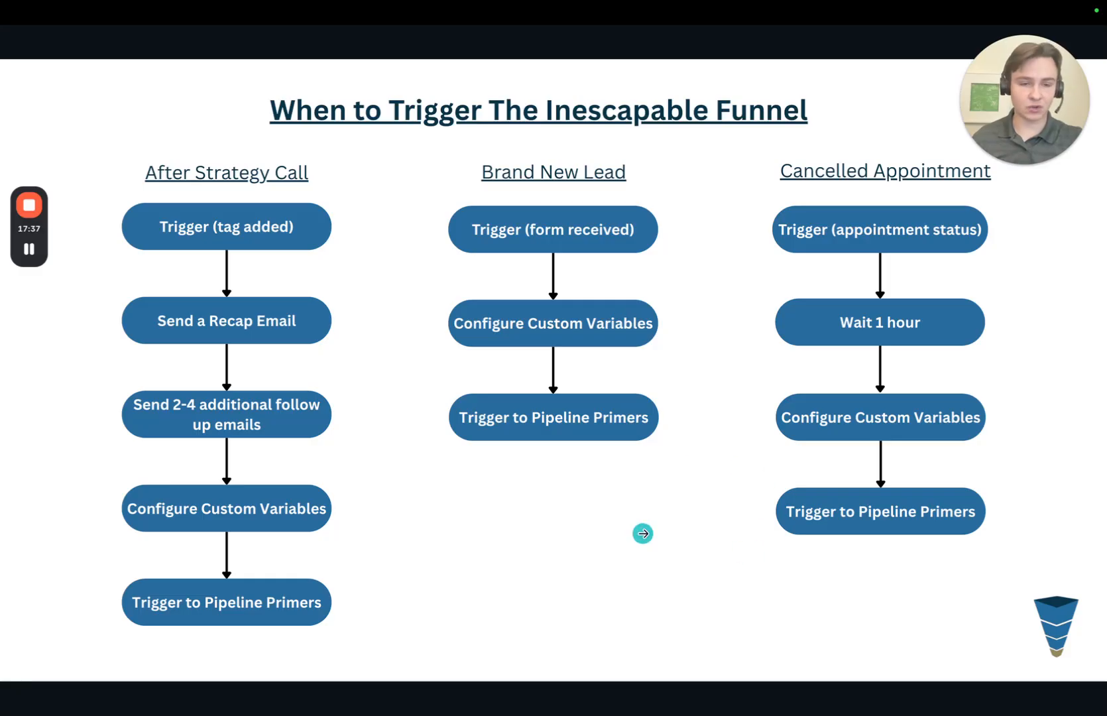
key(Left)
key(Left)
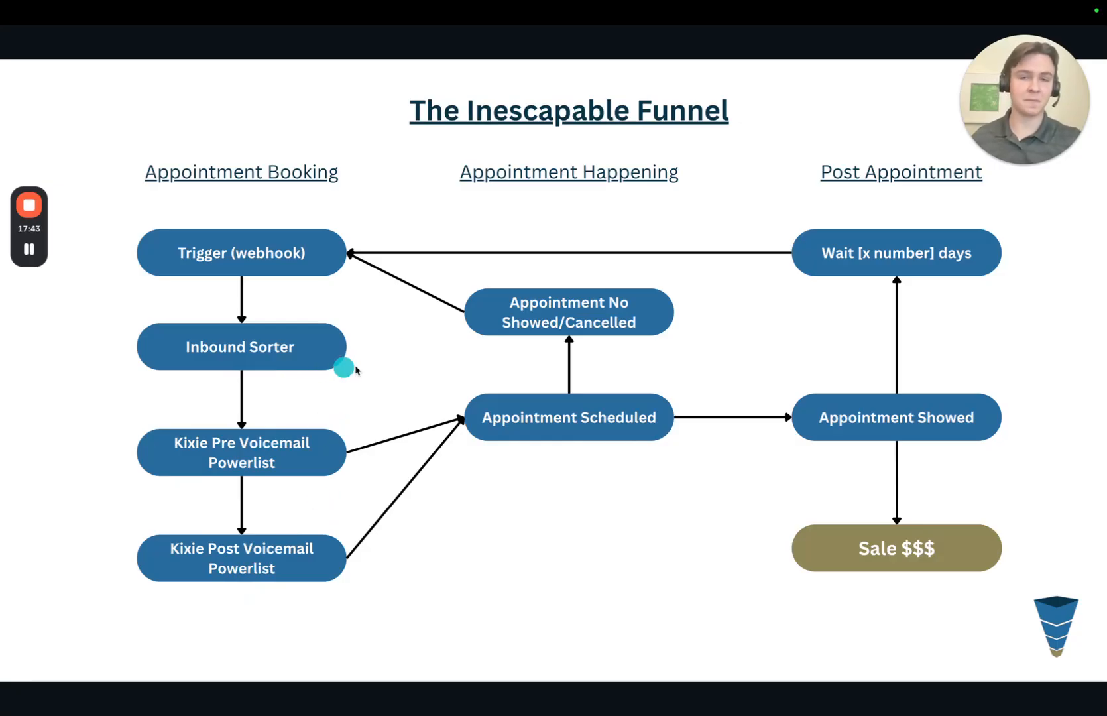
key(ctrl+Right)
- Switch to Kixie and open the Medium Priority [Template] PowerList's settings, then close them
click(803, 40)
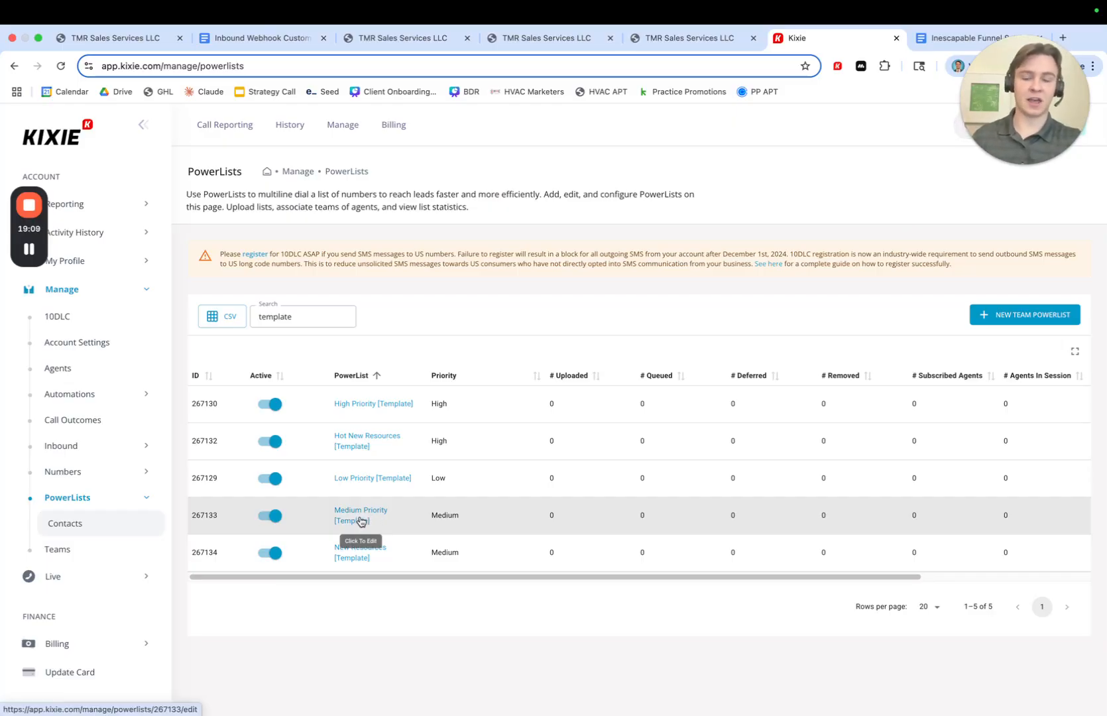
click(362, 520)
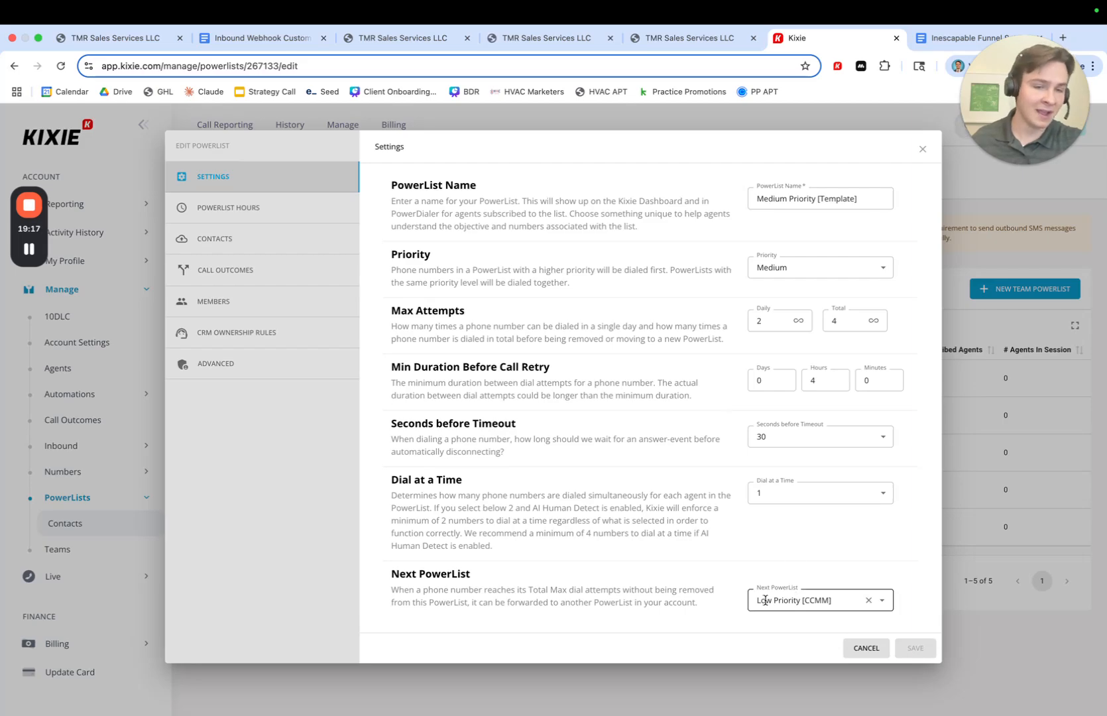
click(922, 149)
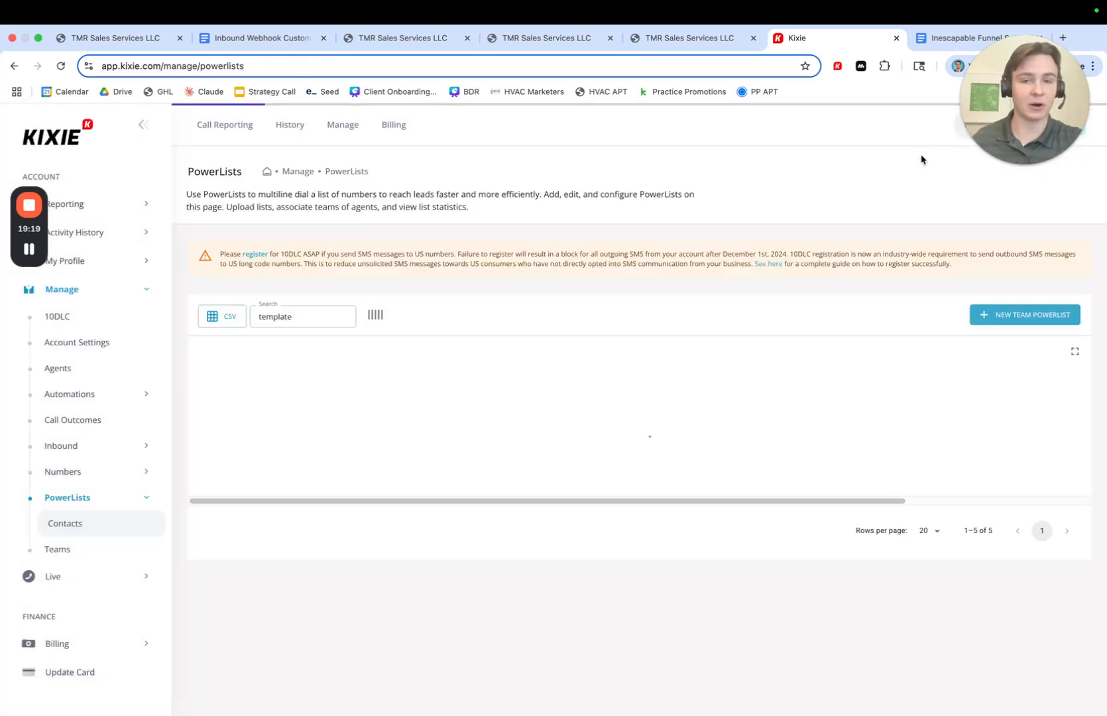